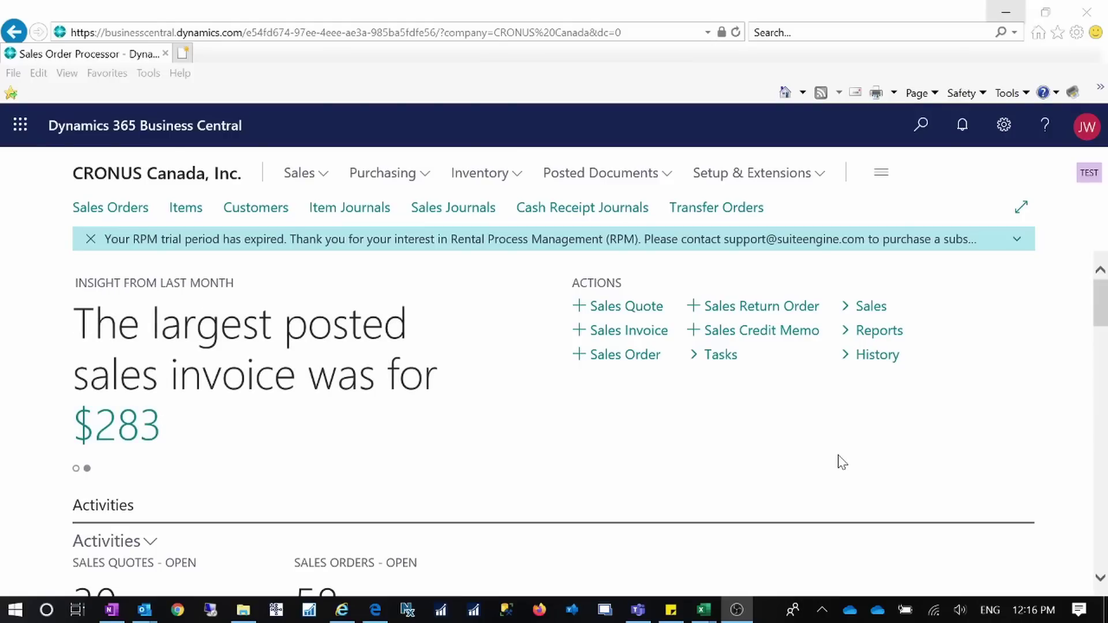
Step: Switch to Microsoft Edge, read the business value and feature details of the "Extend price calculation" article, and return to Business Central
left_click(375, 610)
scroll(456, 321, "up", 2)
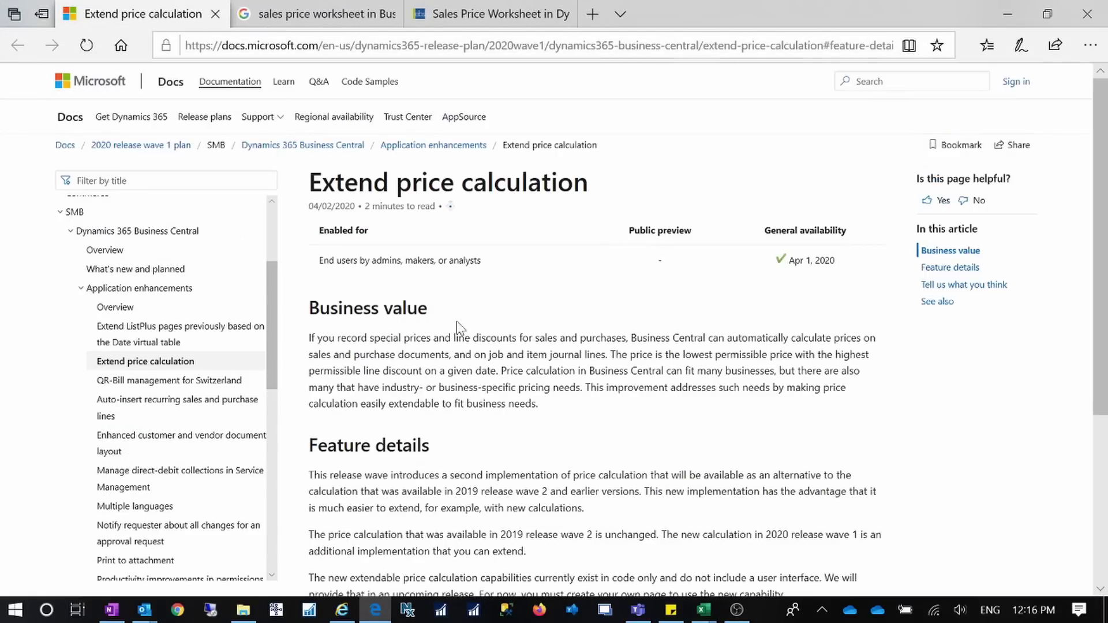
scroll(745, 473, "down", 5)
scroll(743, 474, "up", 3)
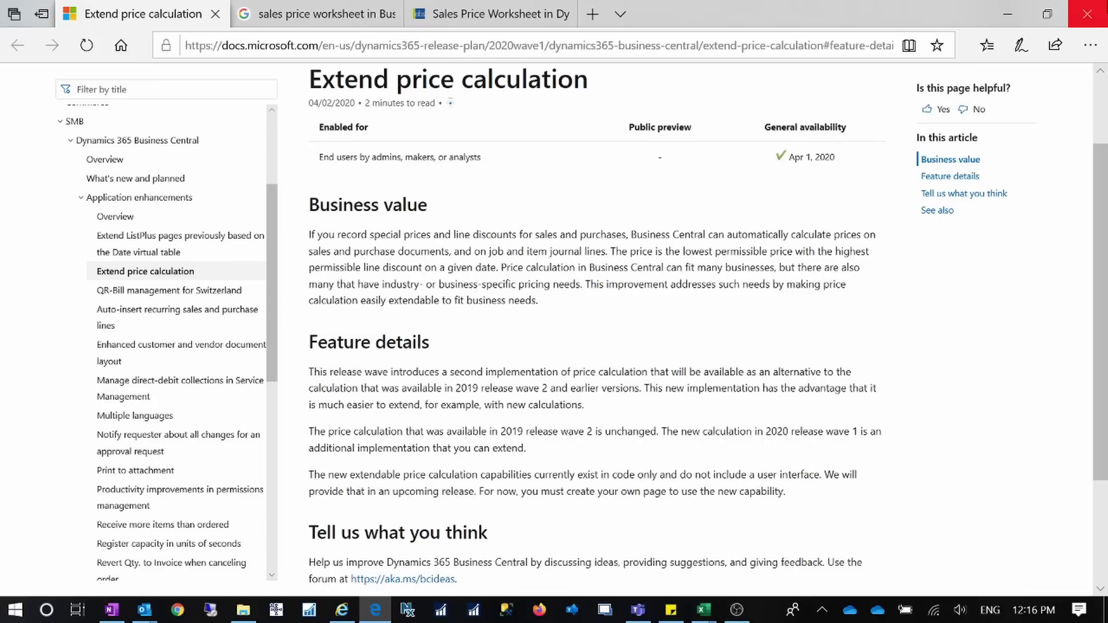
left_click(1006, 12)
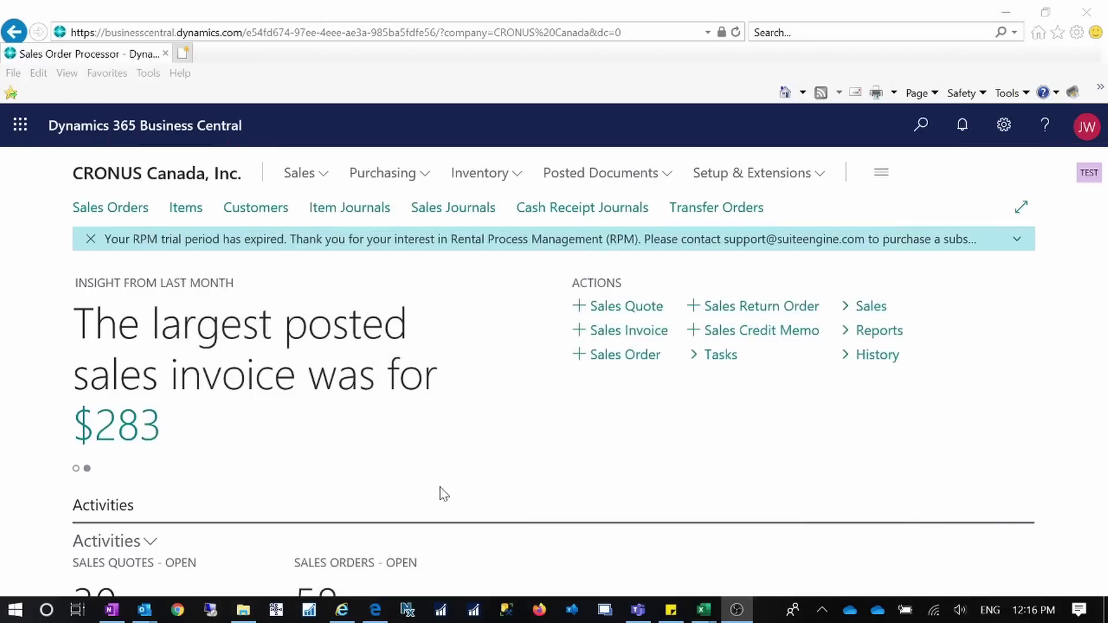
Step: Check the Business Central version in the Troubleshooting section of Help and Support and return to the home page
left_click(1043, 128)
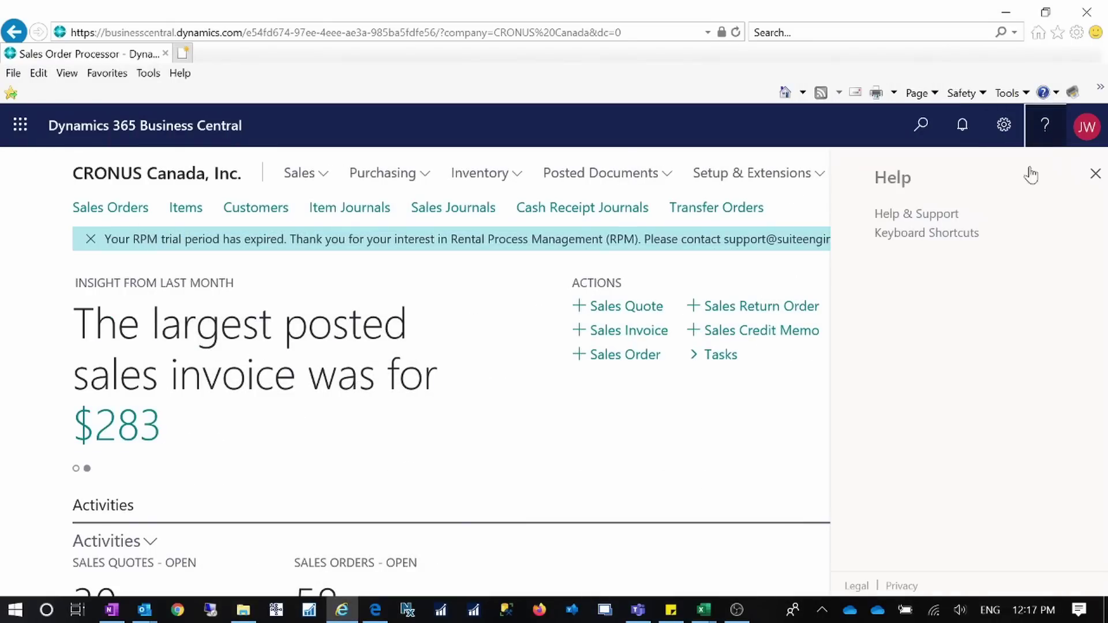
left_click(908, 215)
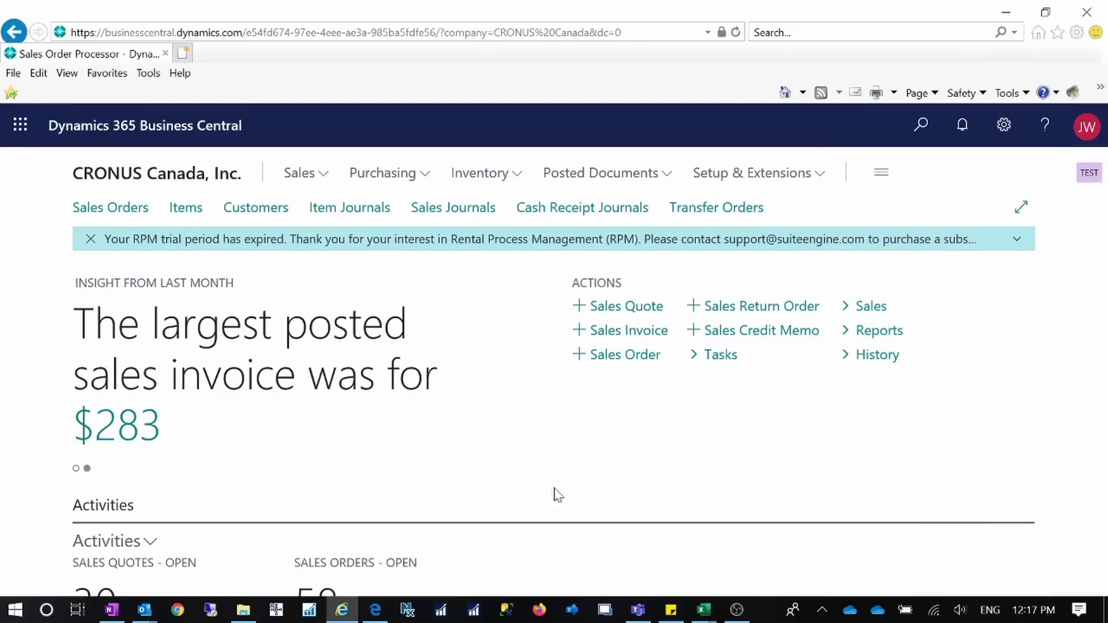
scroll(678, 443, "down", 4)
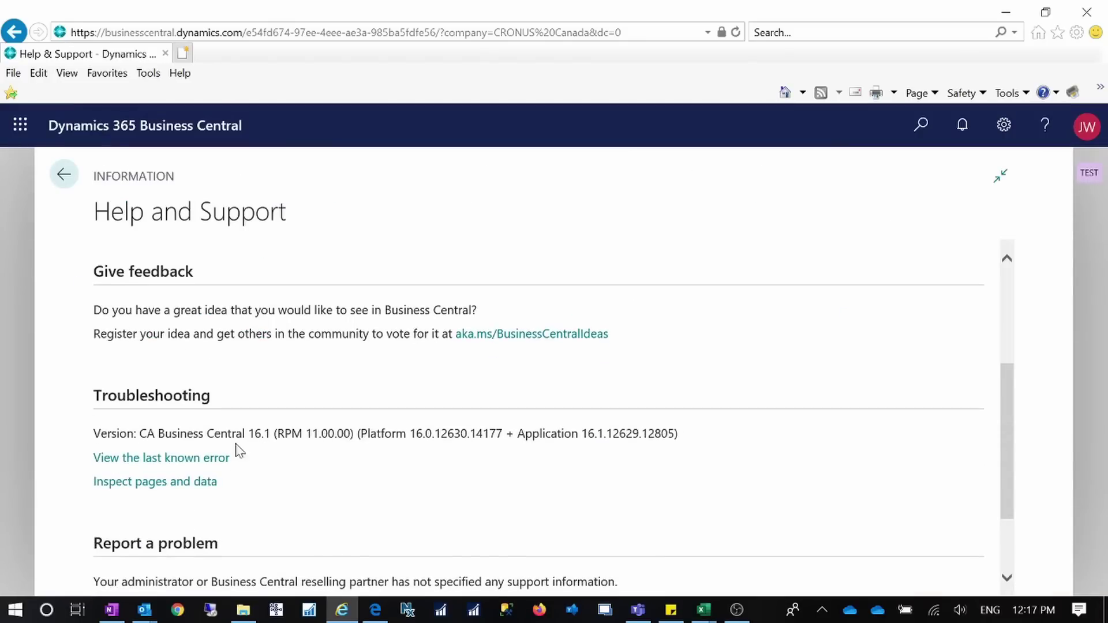
left_click(69, 180)
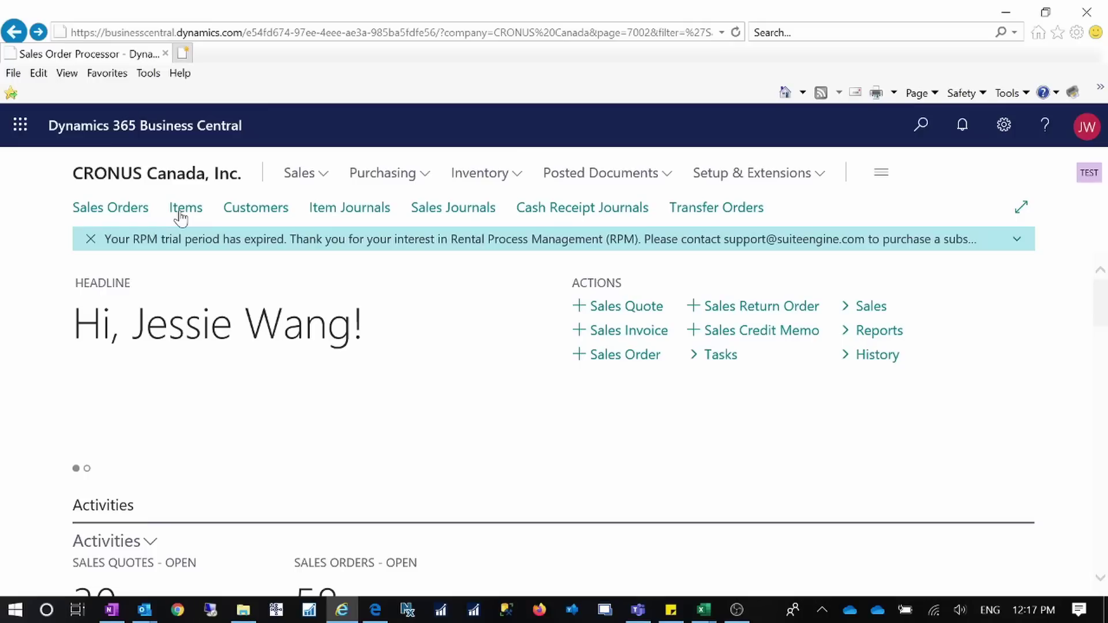
Step: Examine the Unit Price under Prices & Sales on the card of item 1002 and return to the item list
left_click(182, 209)
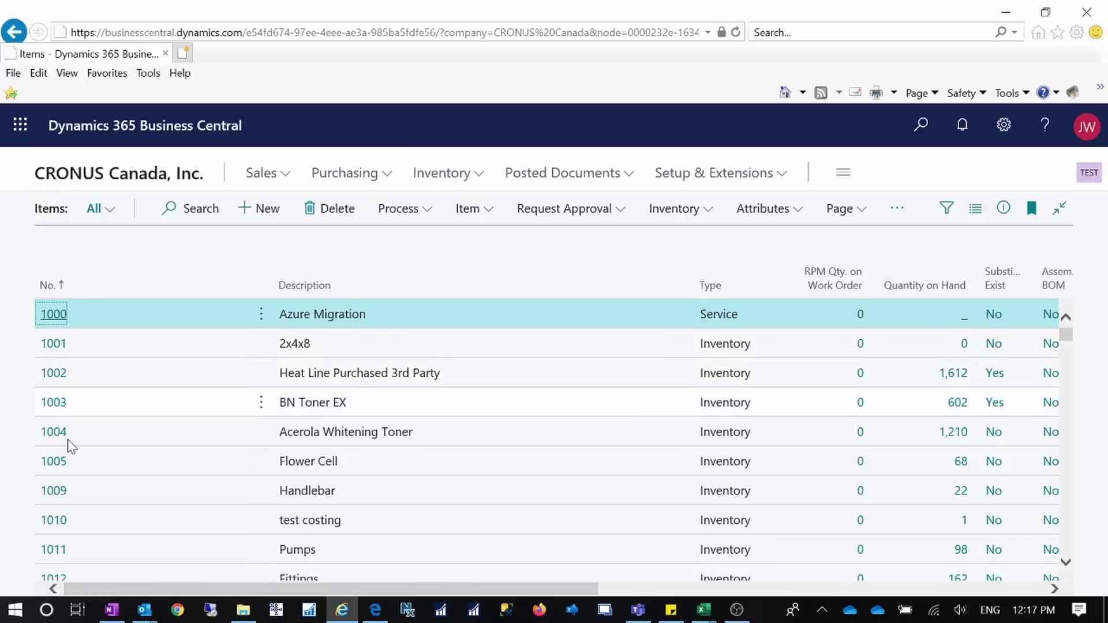
left_click(54, 375)
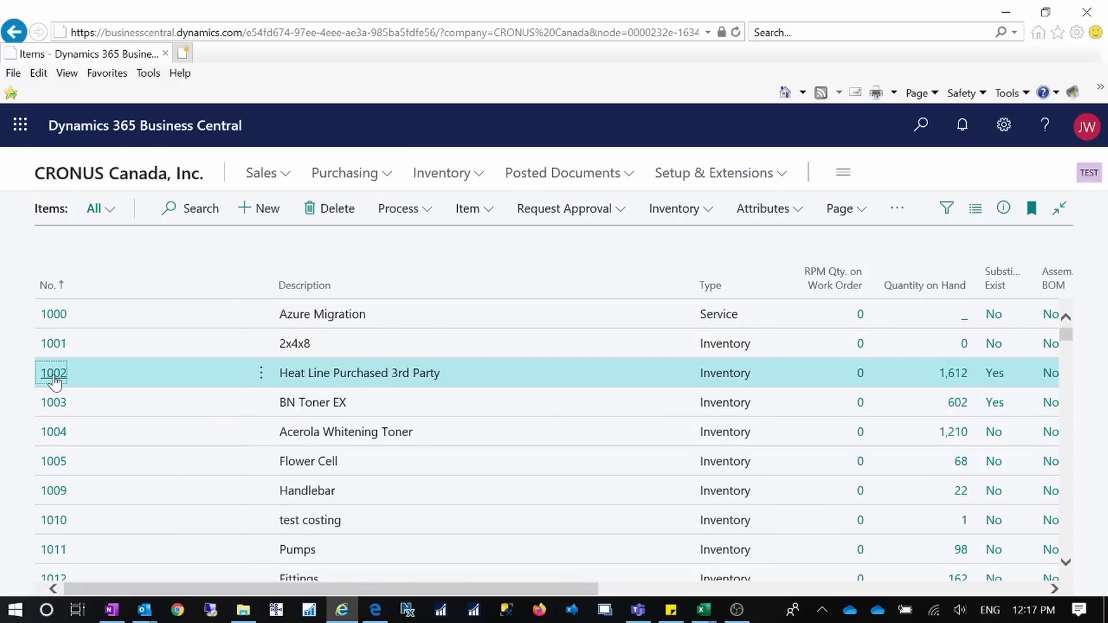
left_click(54, 373)
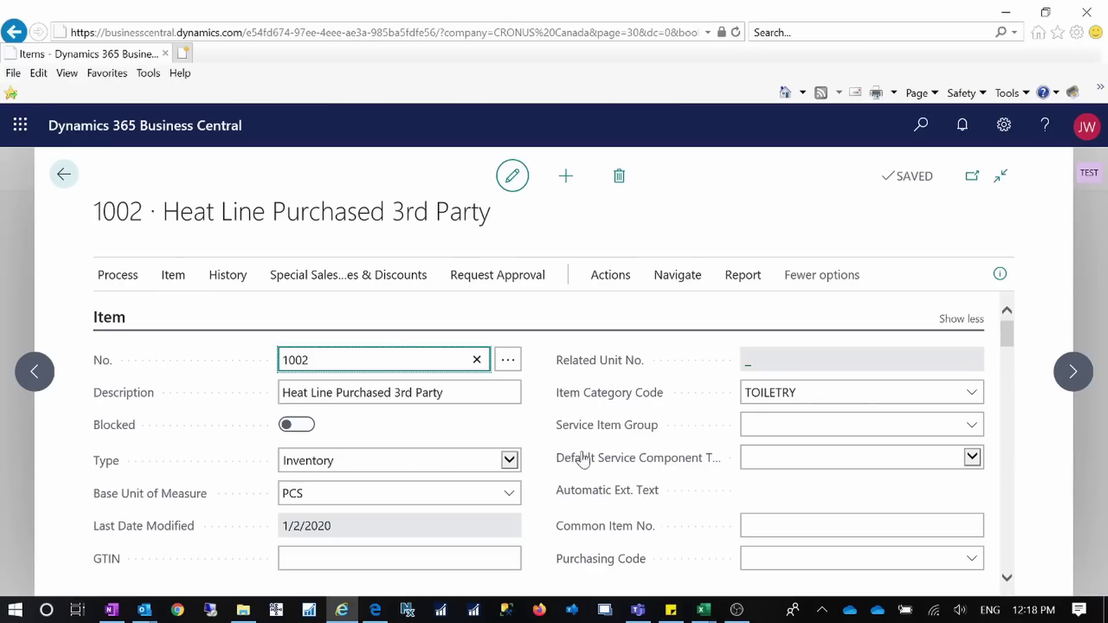
scroll(593, 460, "down", 2)
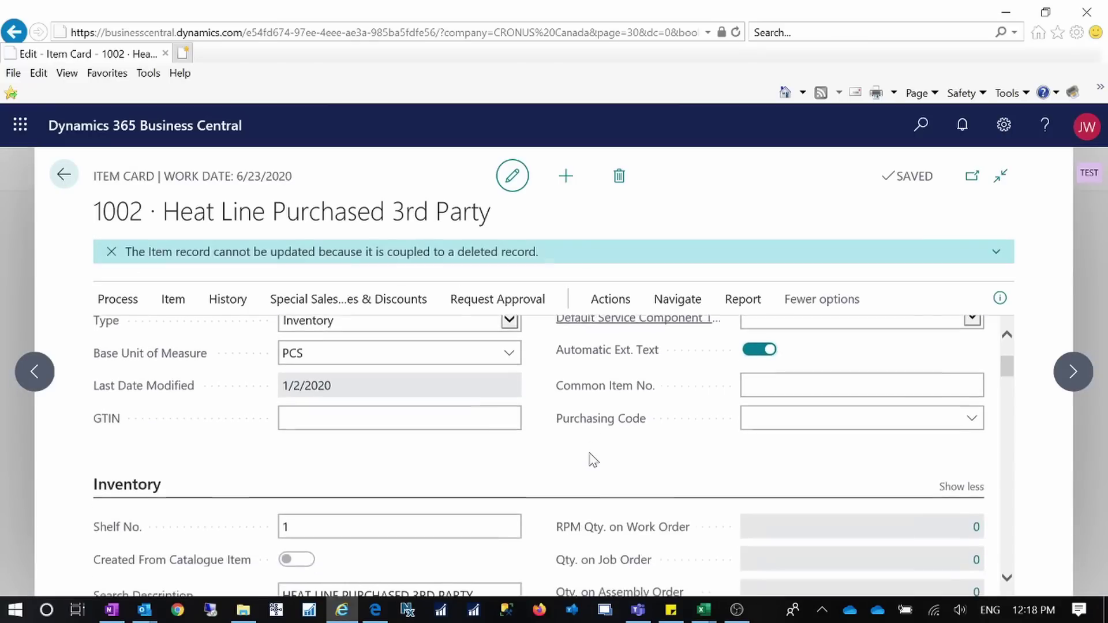
scroll(593, 460, "down", 6)
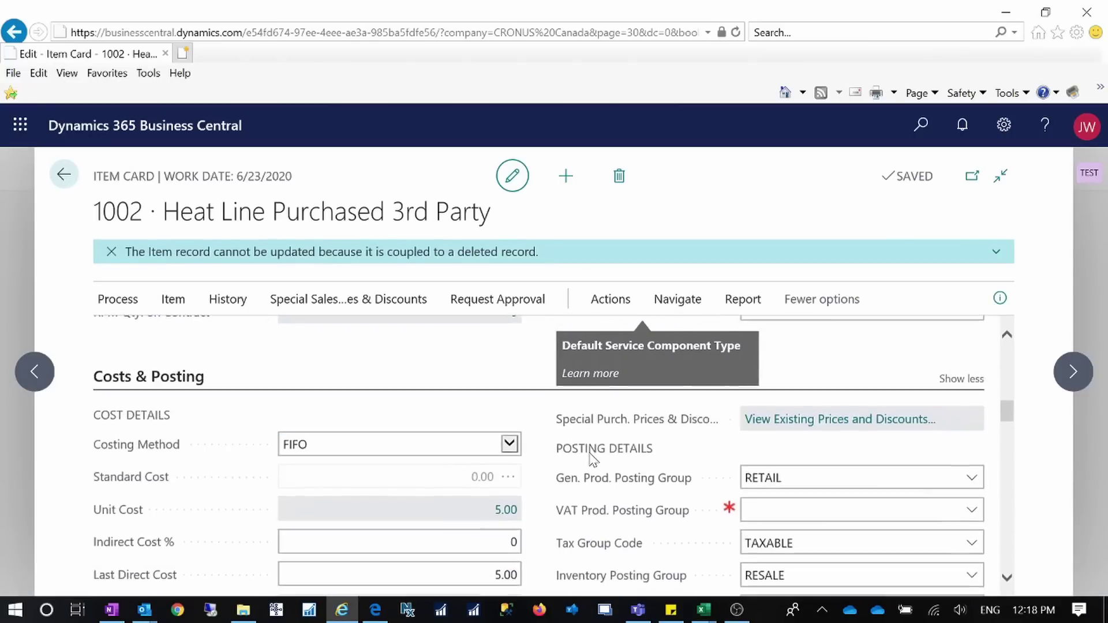
scroll(593, 460, "down", 3)
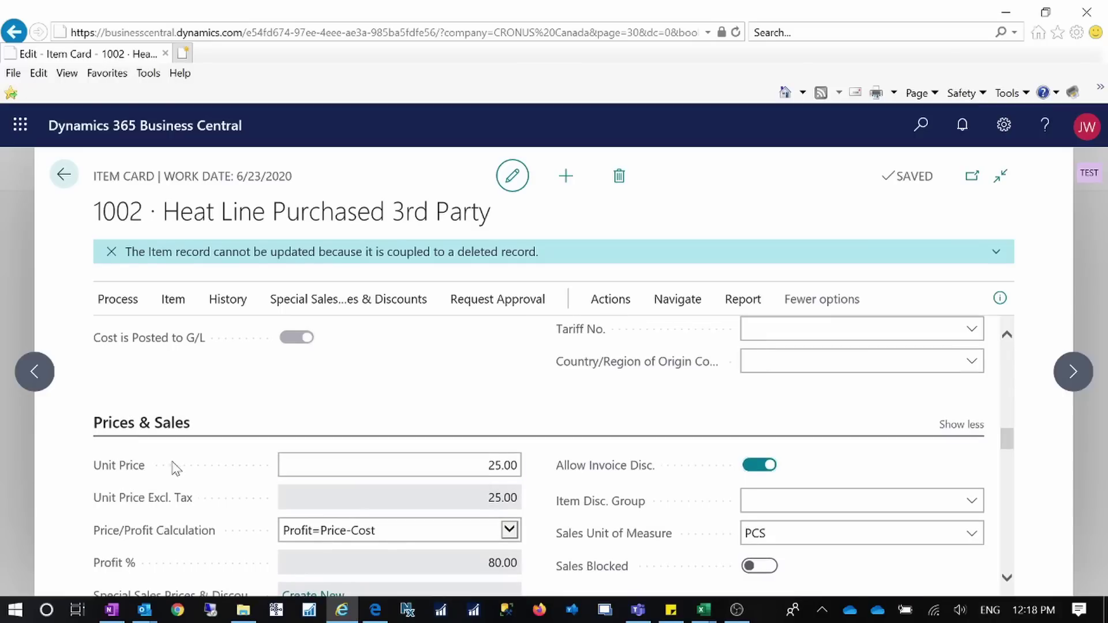
left_click(356, 474)
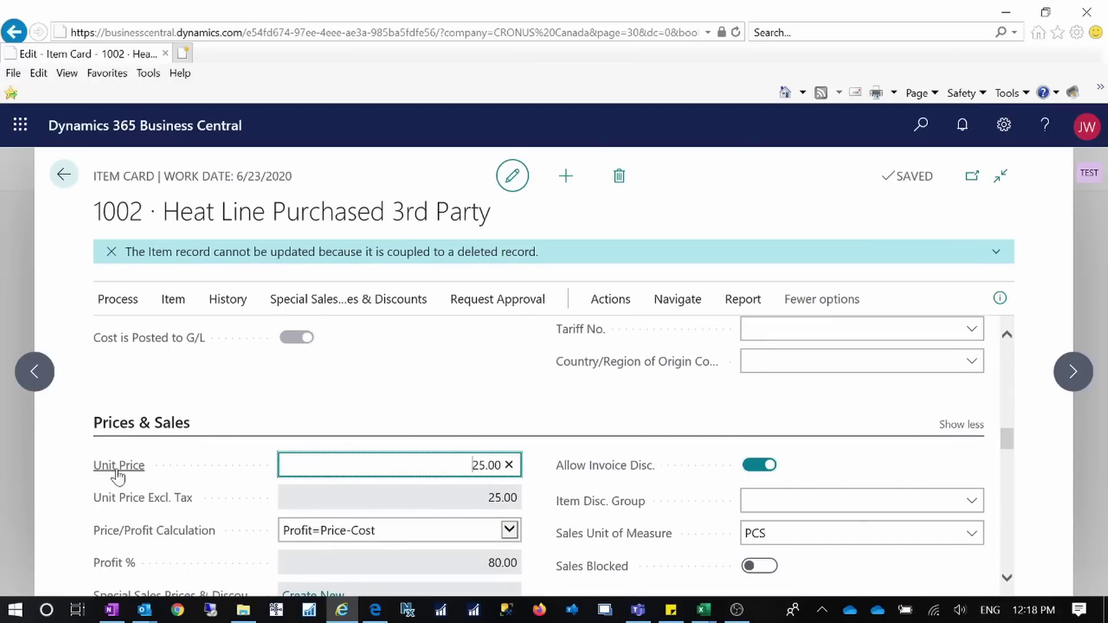
left_click_drag(473, 465, 558, 482)
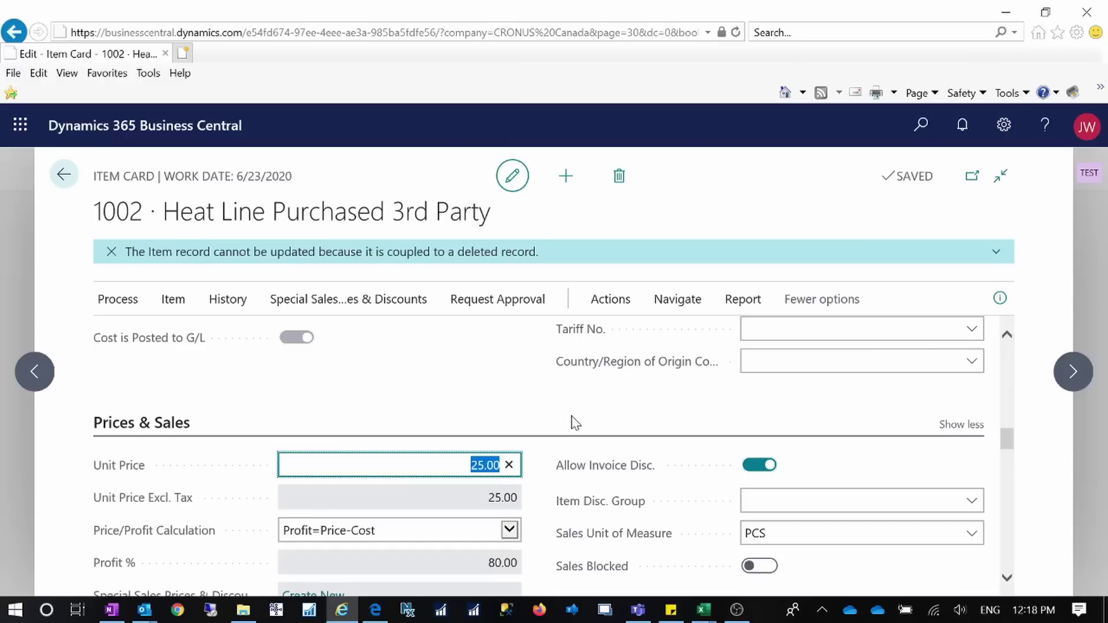
left_click(61, 181)
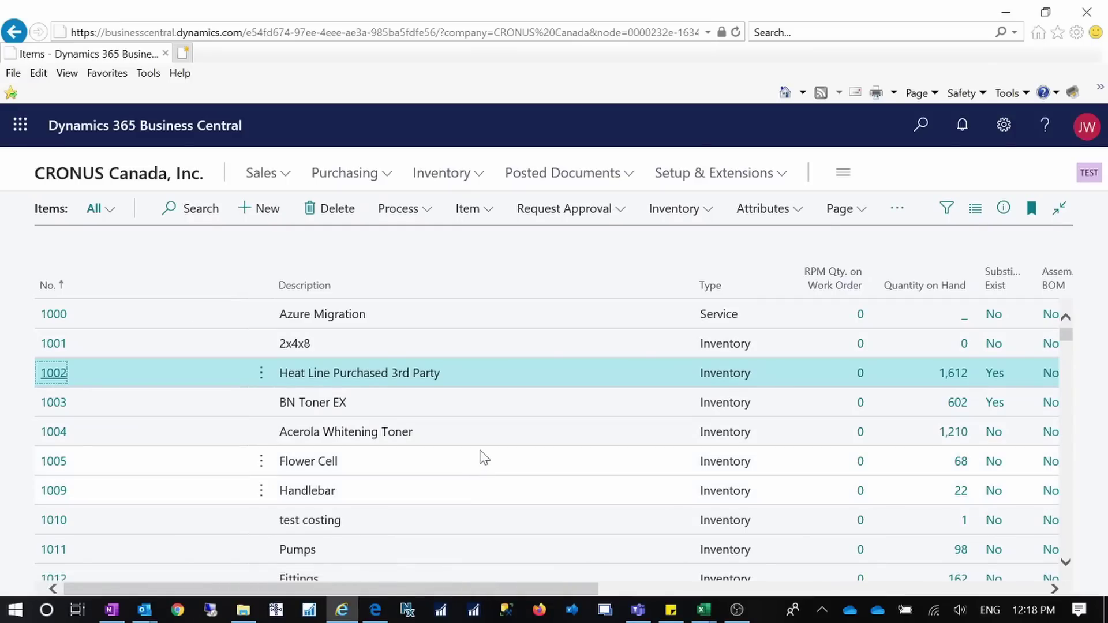
Step: Switch to the MasterDataPackage.xlsx workbook in Excel and view its Sales Price sheet
left_click(703, 609)
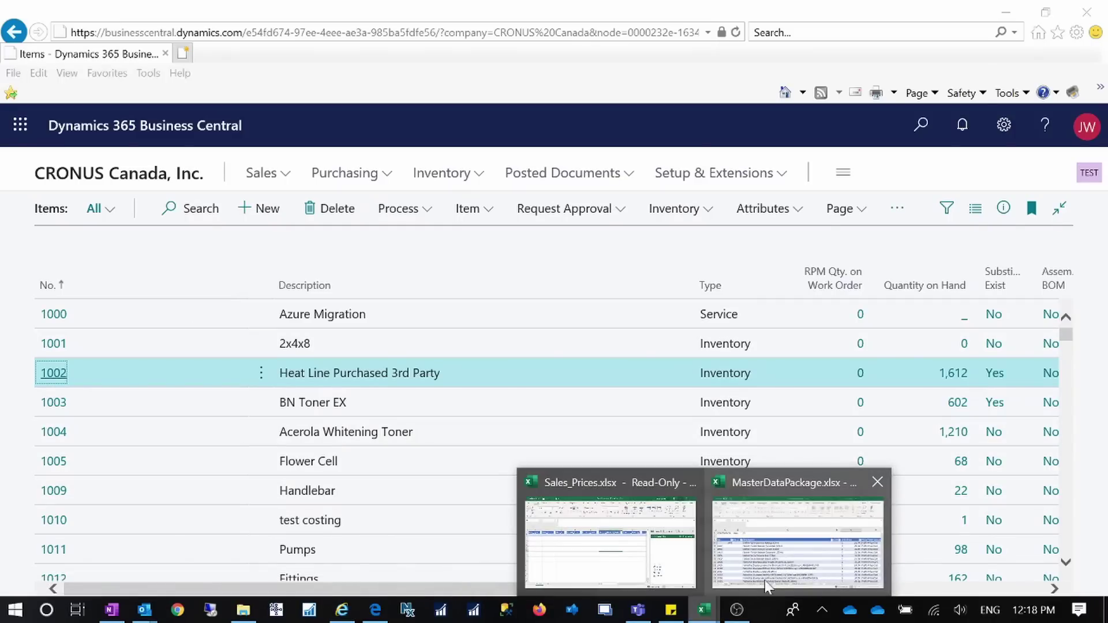
left_click(773, 548)
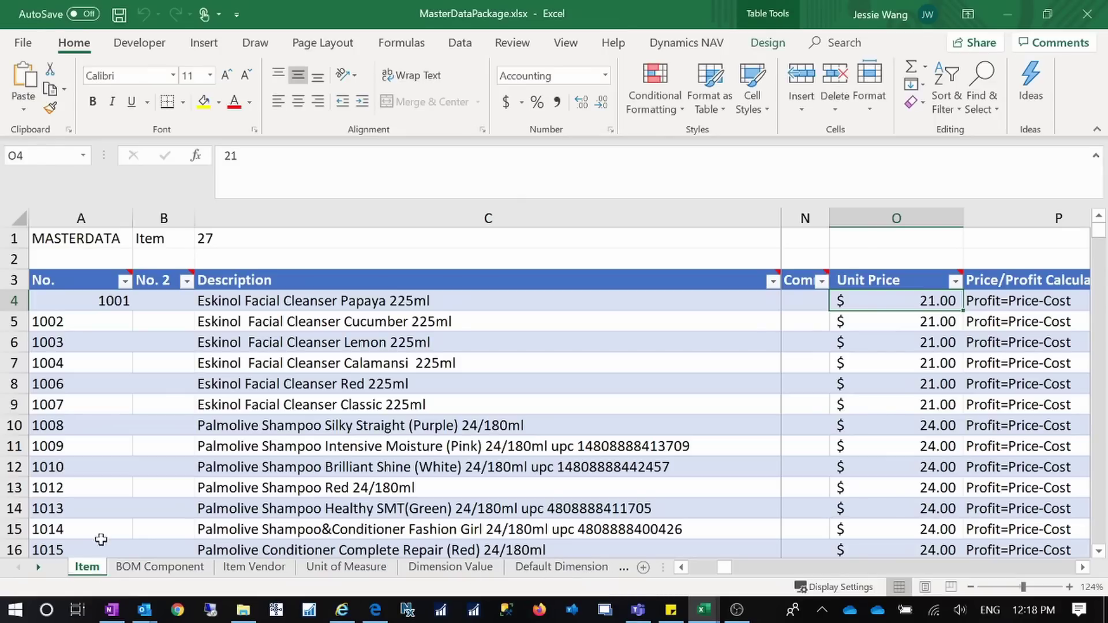
left_click(38, 569)
left_click(37, 568)
left_click(37, 569)
left_click(37, 569)
left_click(38, 569)
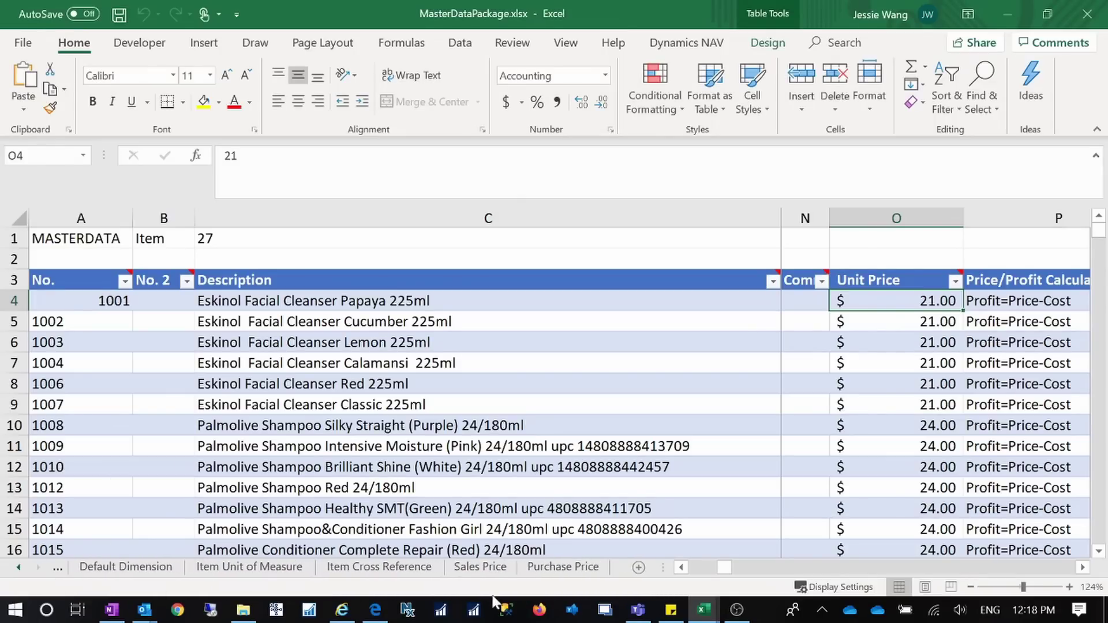
left_click(484, 568)
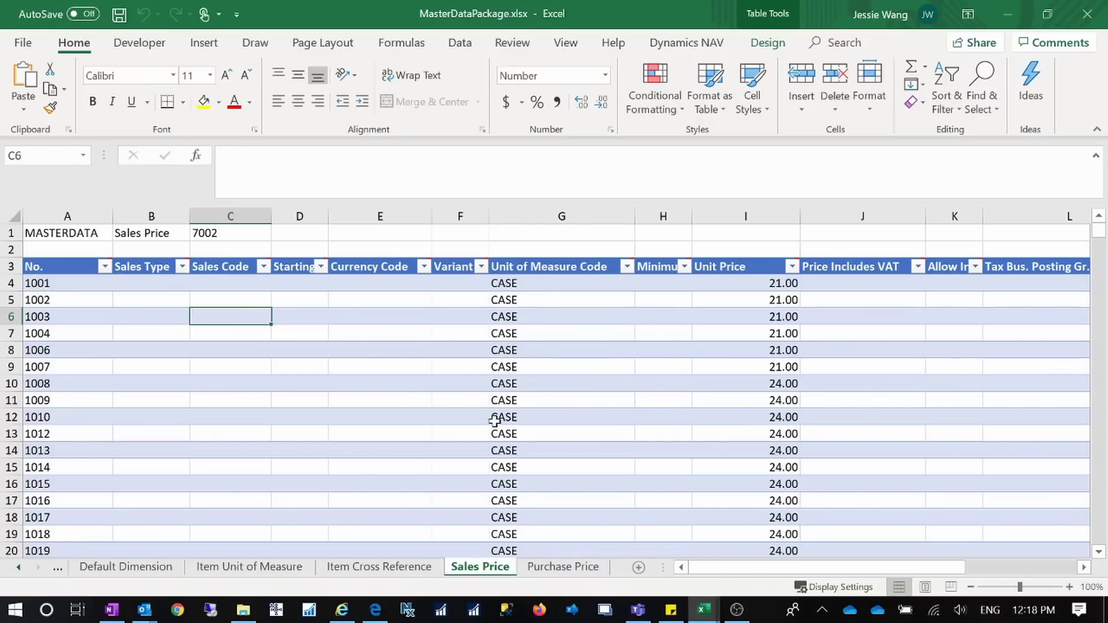
Step: View the Unit of Measure sheet of the master data package and return to Business Central
left_click(18, 567)
left_click(19, 567)
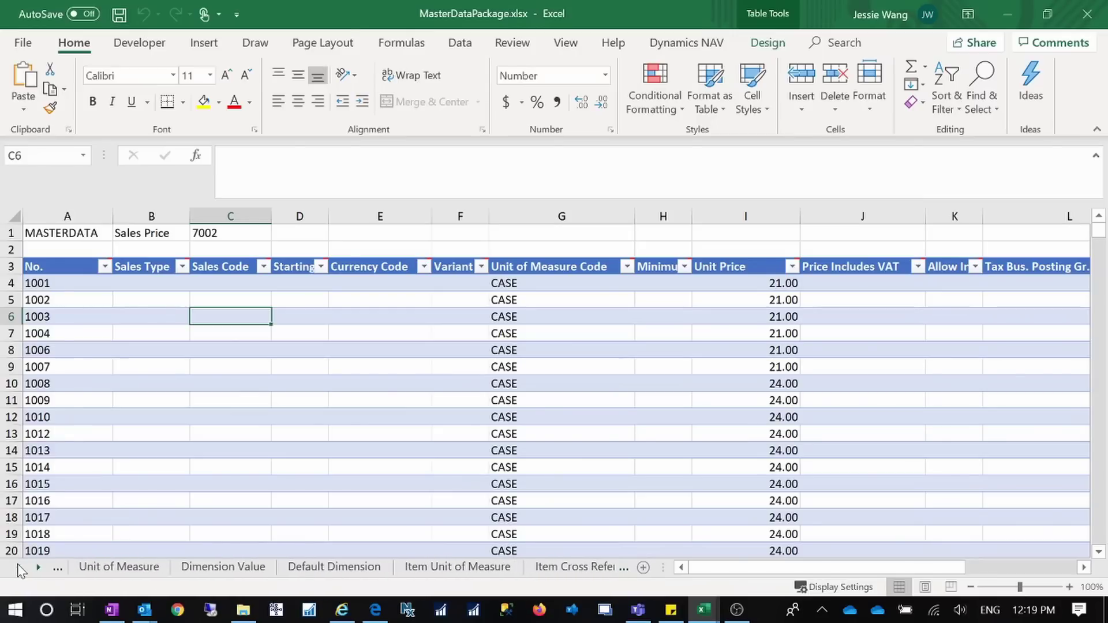
left_click(104, 570)
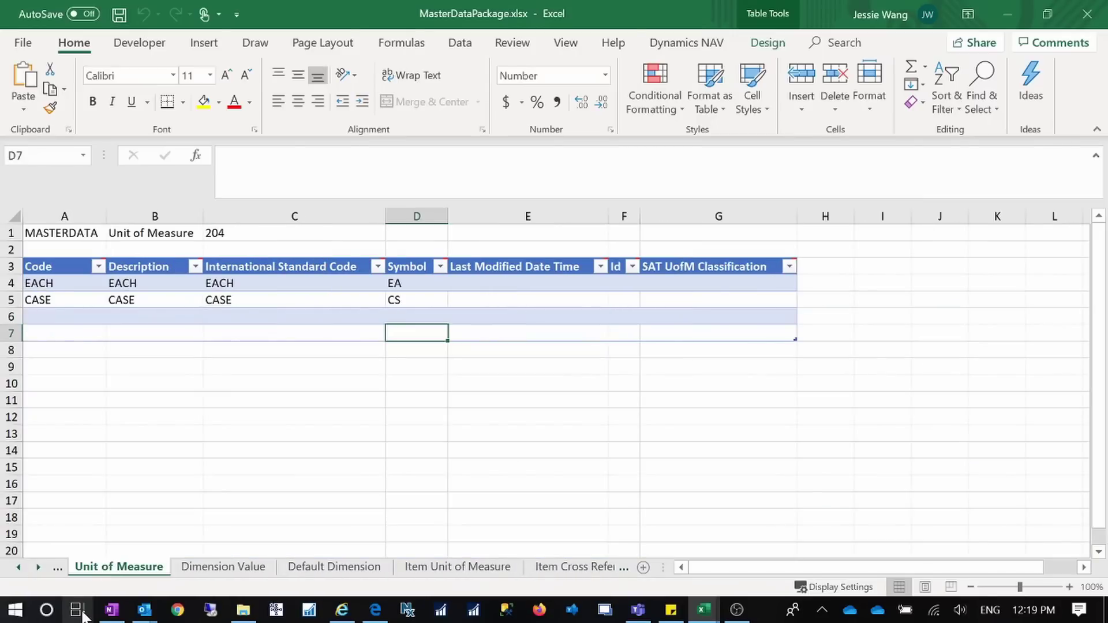
left_click(1013, 11)
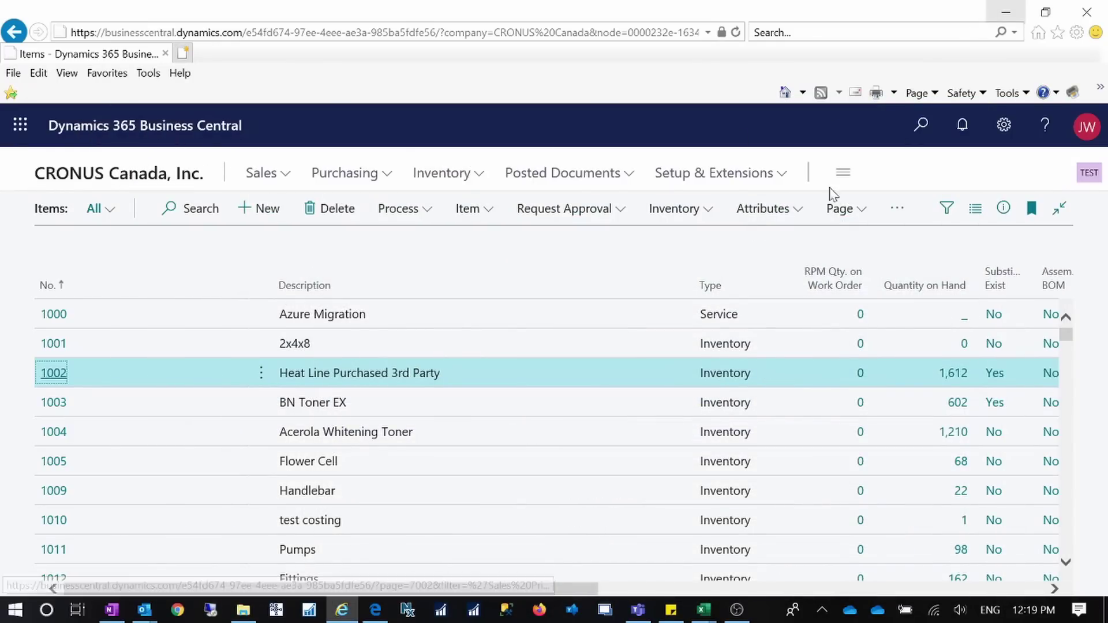
Step: Review the role, company and work date in My Settings and close the dialog without saving
left_click(1005, 123)
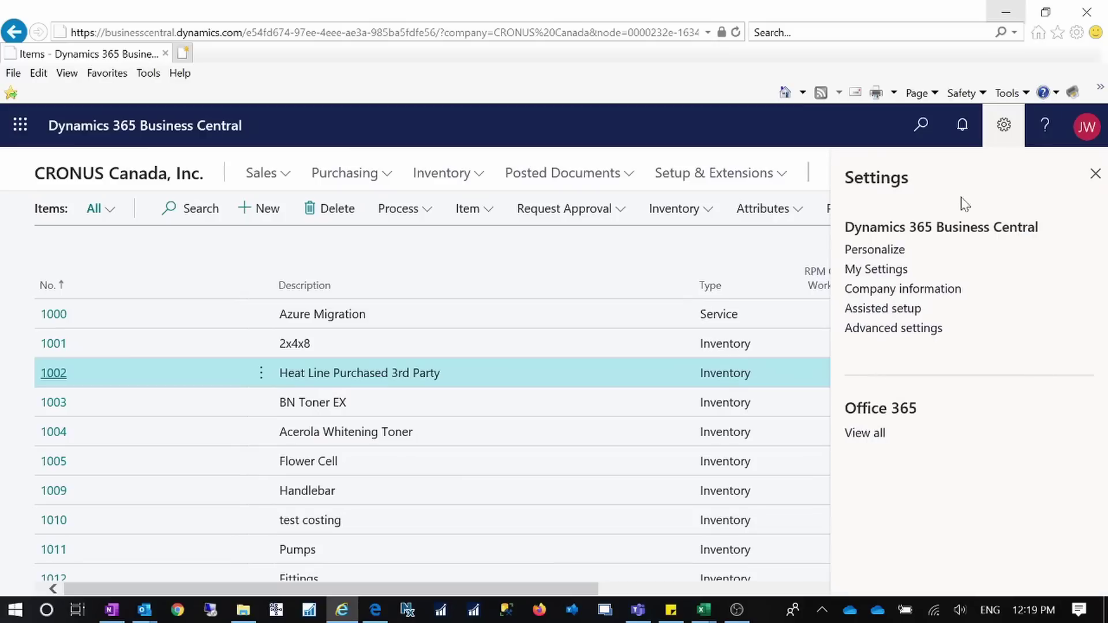
left_click(880, 269)
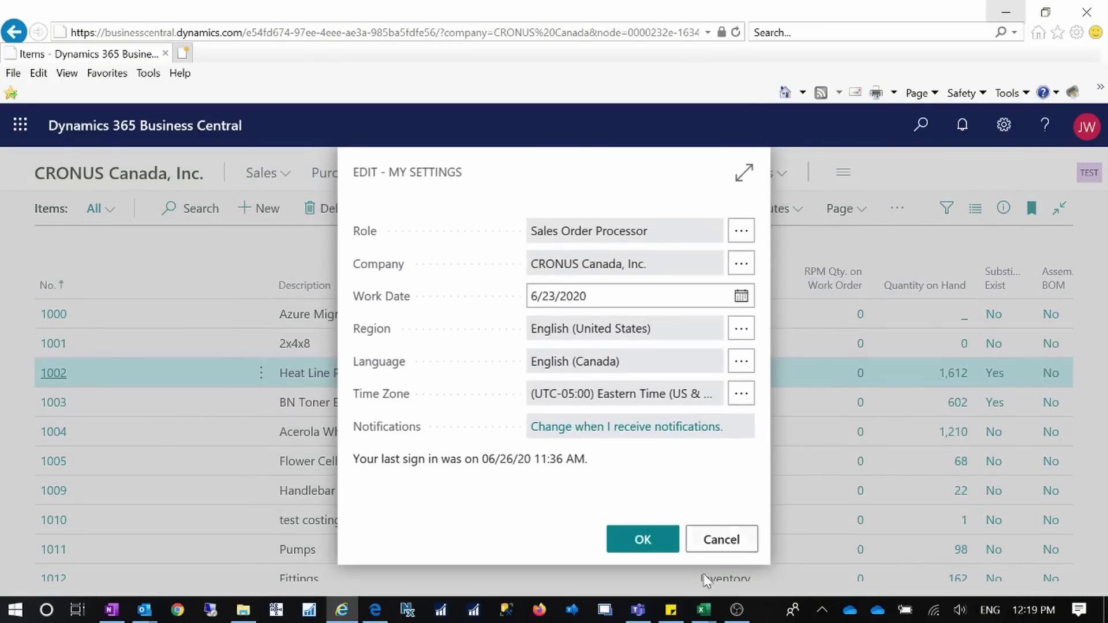
left_click(728, 552)
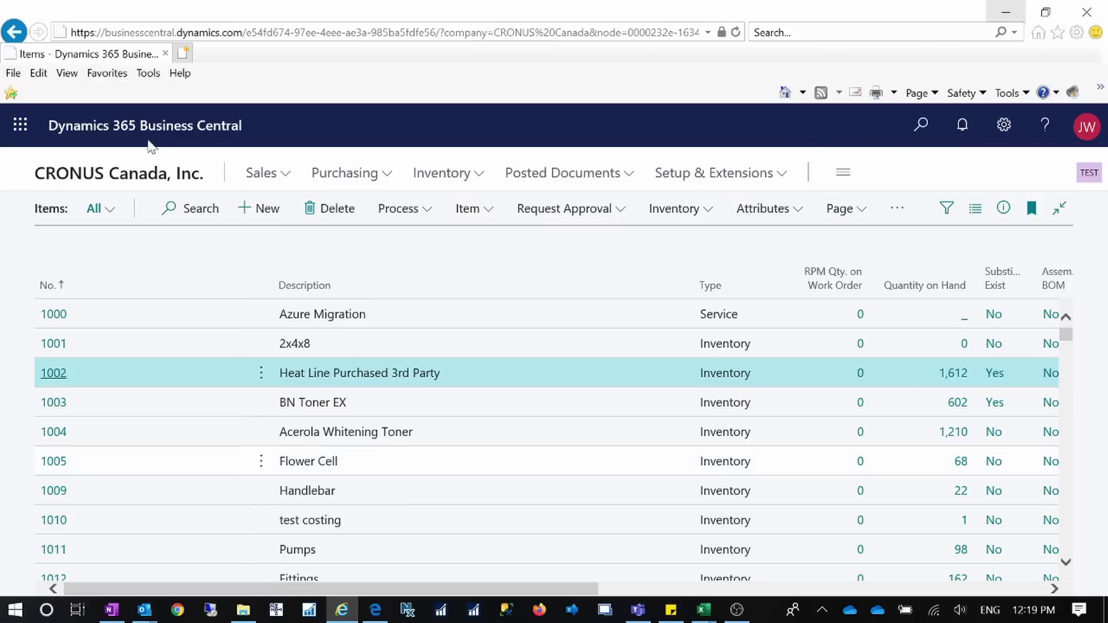
Step: Return to the role center and open the Sales Prices page from its sales actions
left_click(136, 180)
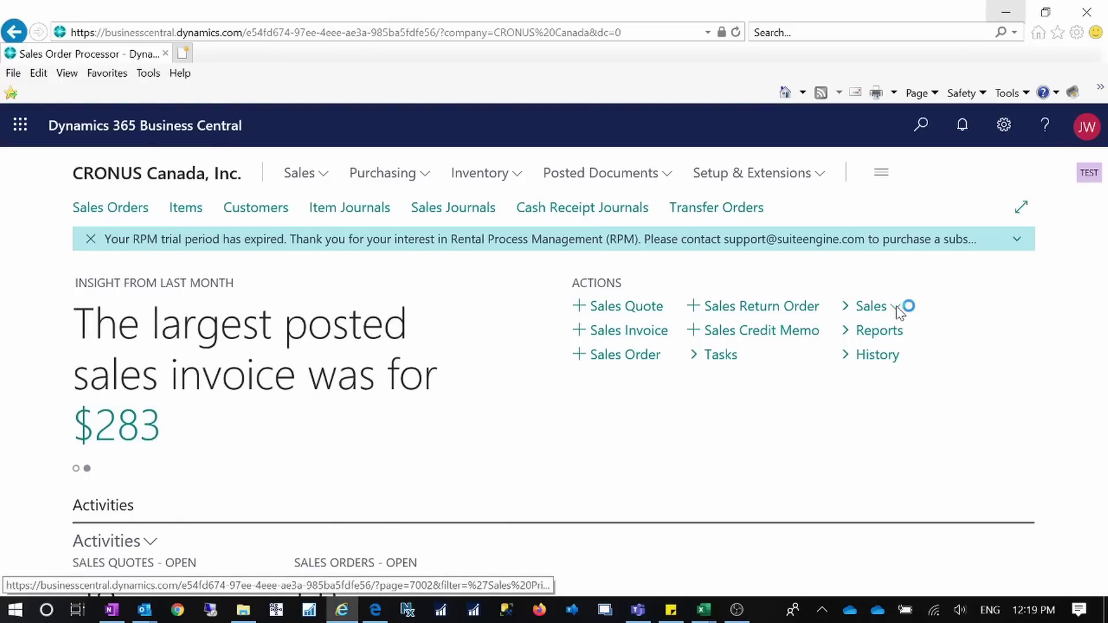
left_click(898, 307)
left_click(801, 336)
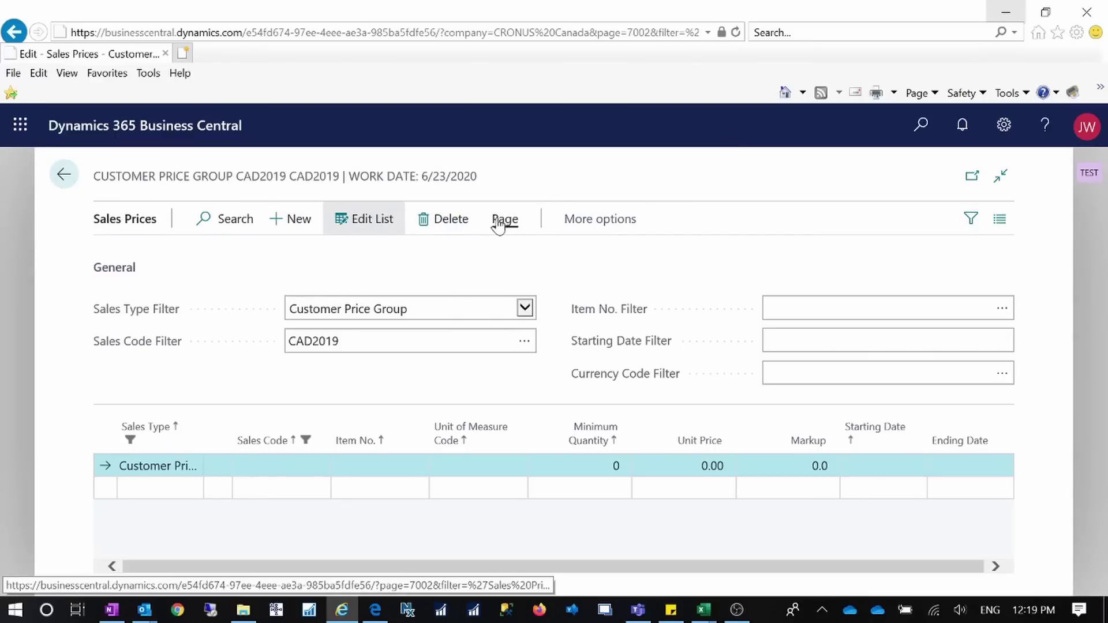
Step: Try to open the CAD2019 customer price group's sales prices for editing in Excel, allowing the Sales_Prices.xlsx download to open
left_click(499, 223)
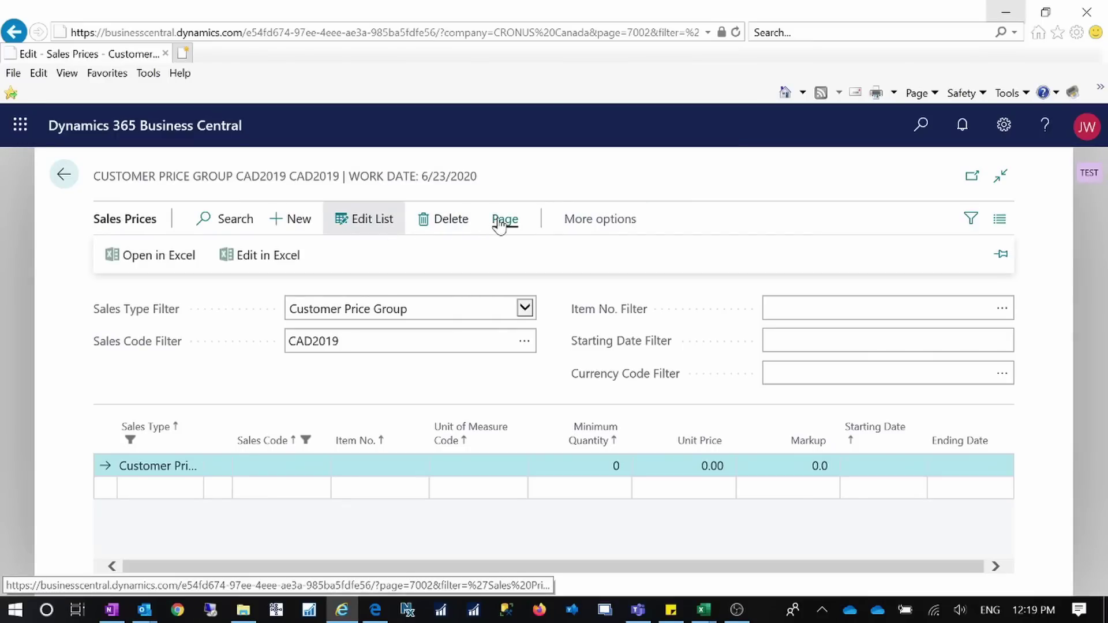
left_click(240, 266)
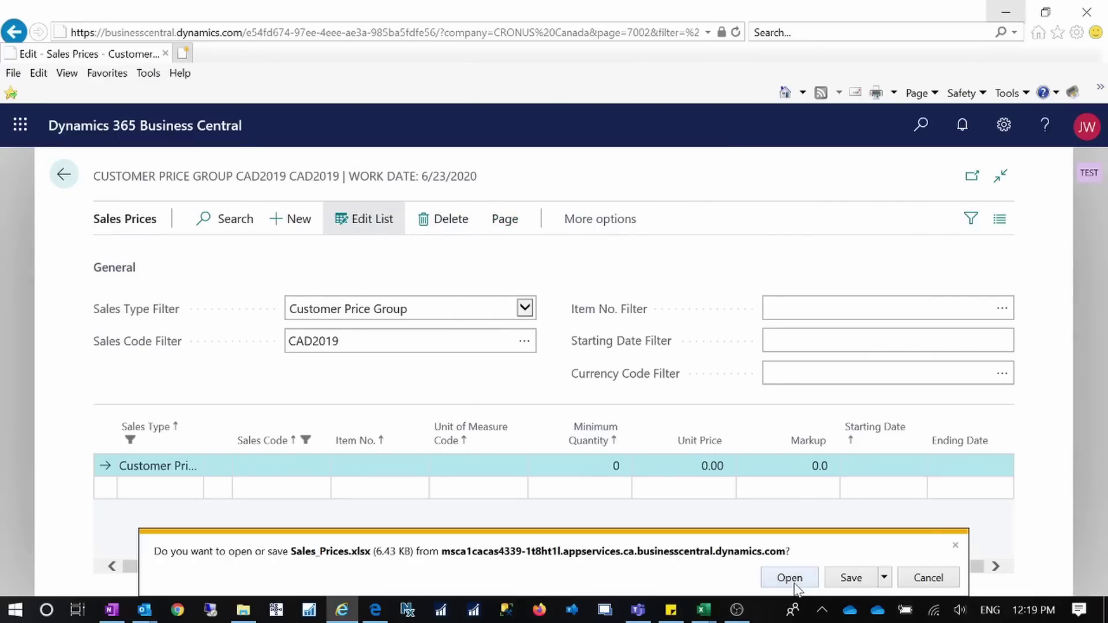
left_click(790, 579)
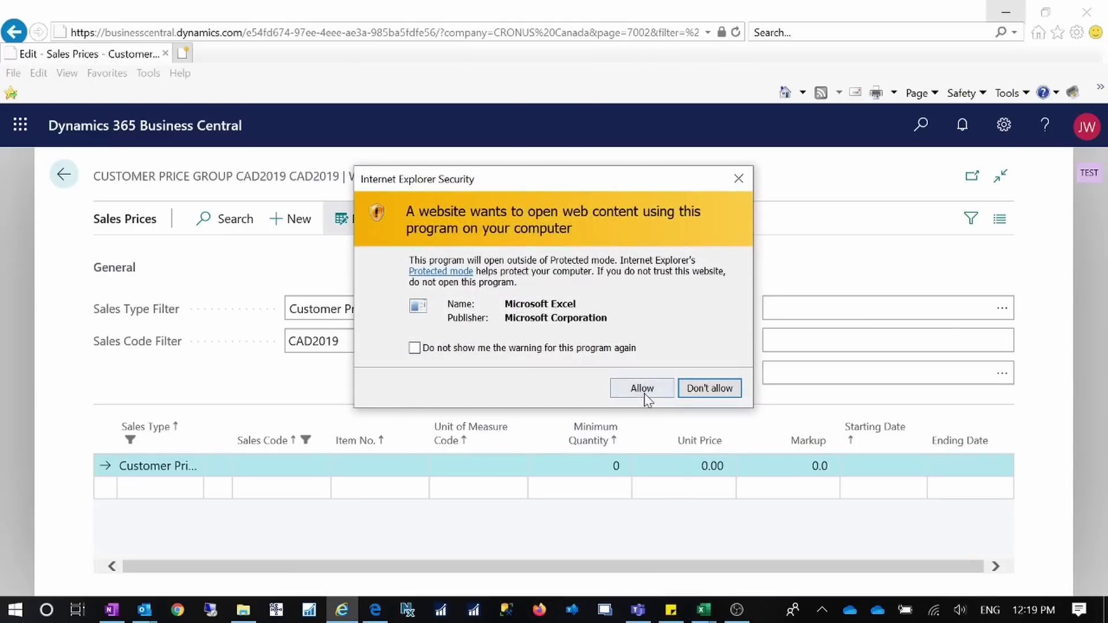
left_click(642, 390)
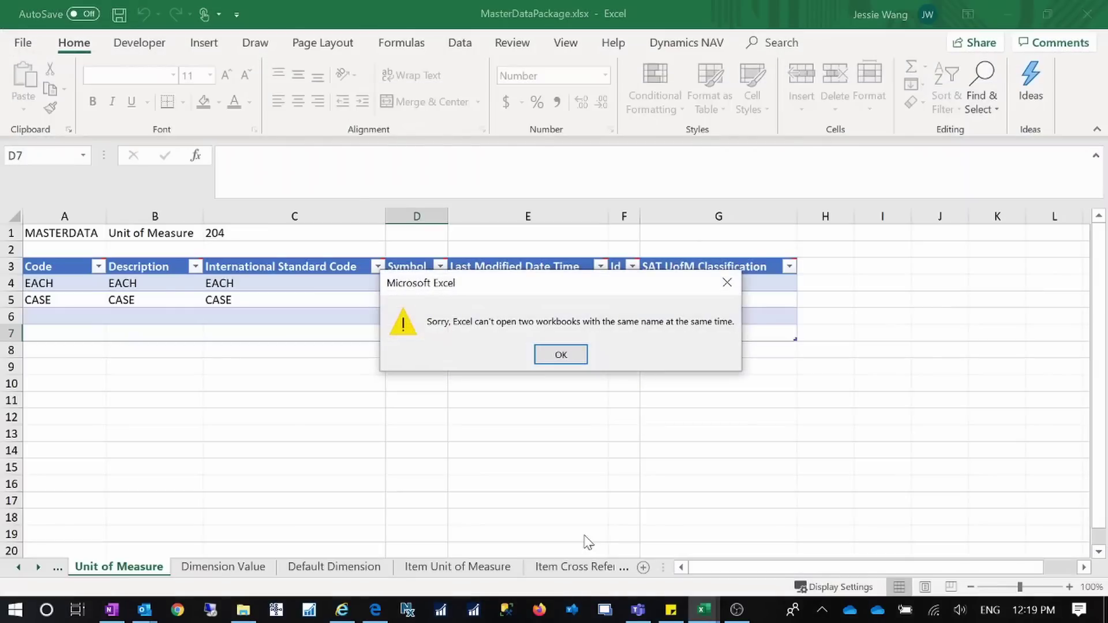
key("Return")
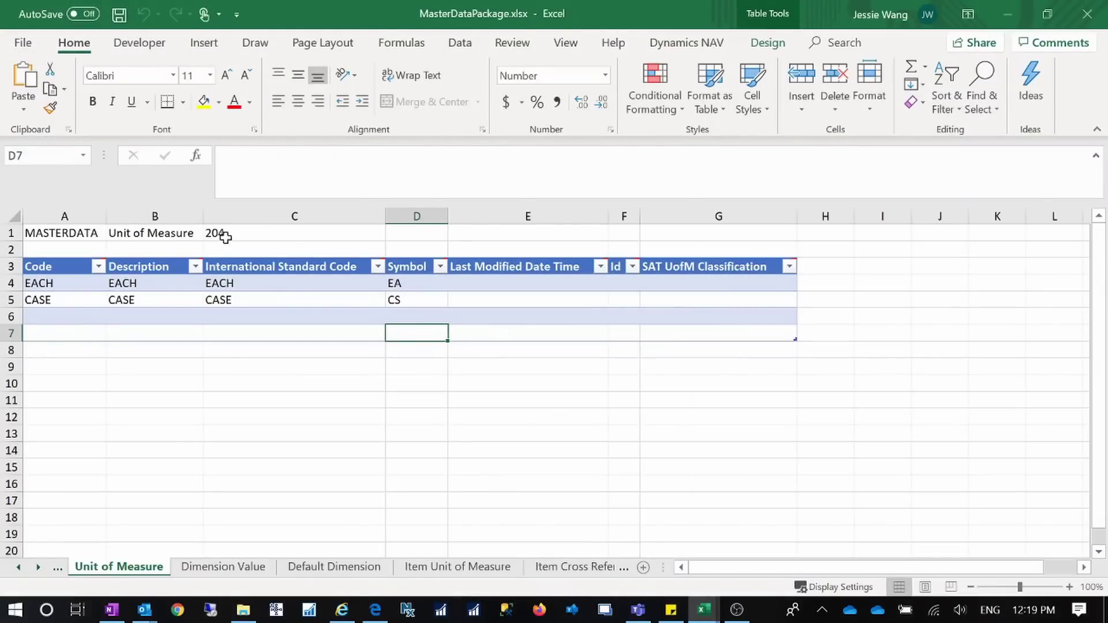
Step: Close the MasterDataPackage.xlsx workbook and switch to the already open Sales_Prices.xlsx workbook in Excel
left_click(1088, 15)
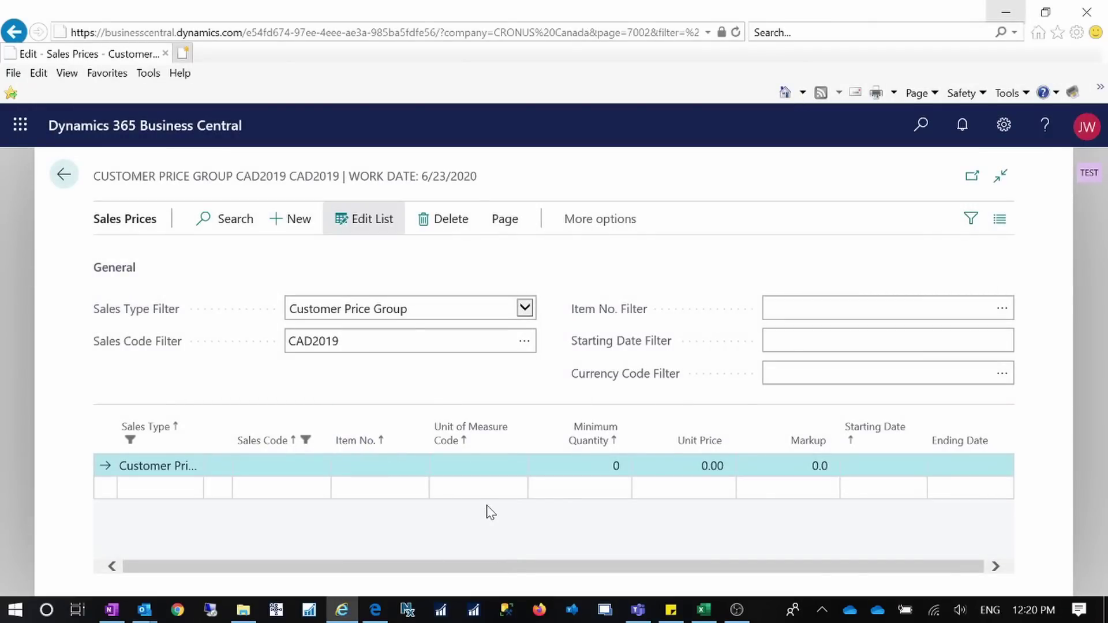
left_click(704, 610)
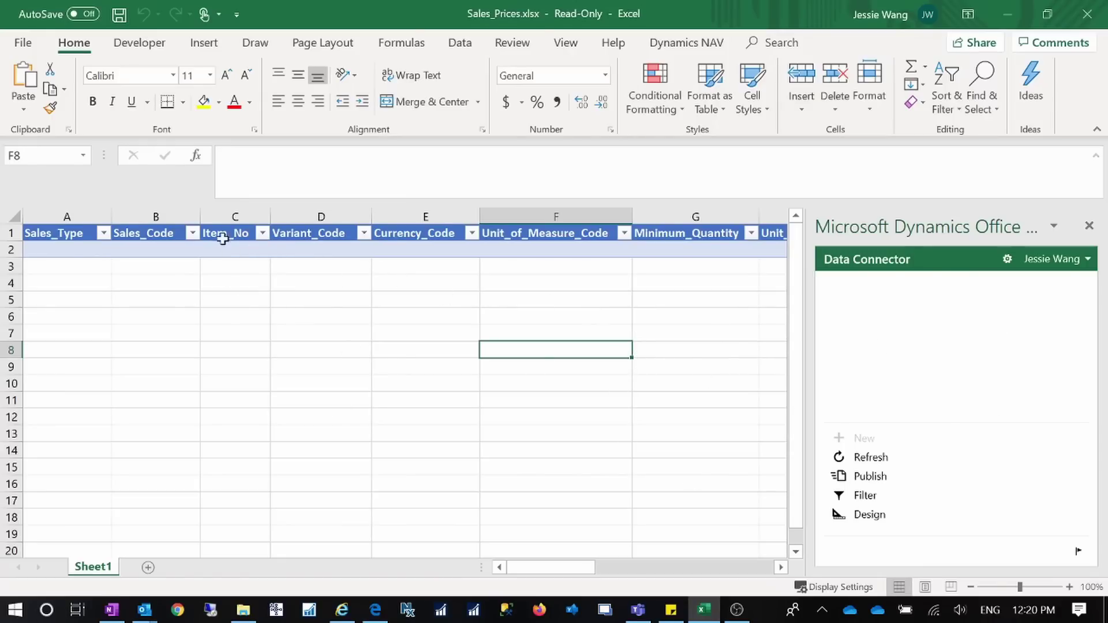
Step: Check the first data row of the Sales_Prices.xlsx workbook, close it without saving, and return to the Business Central role center
left_click(59, 246)
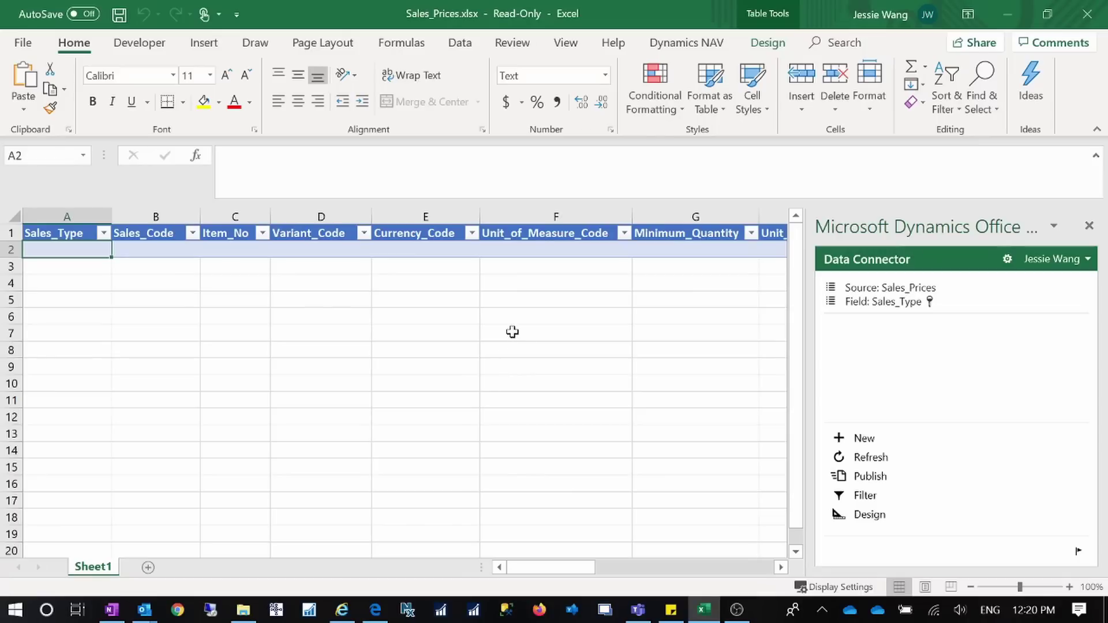
left_click(1088, 14)
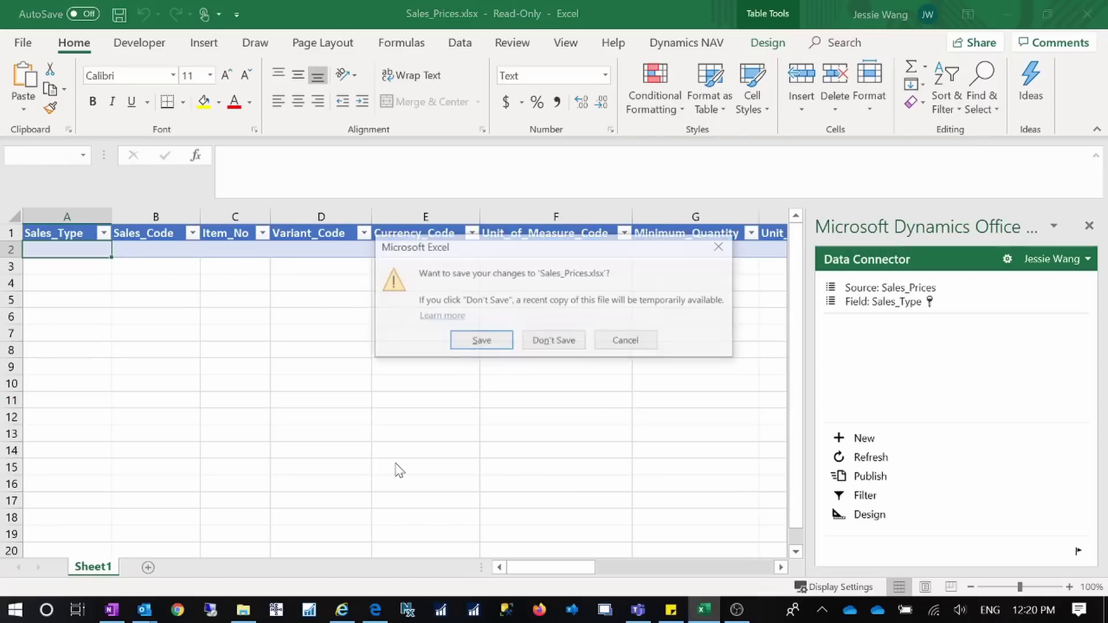
left_click(554, 342)
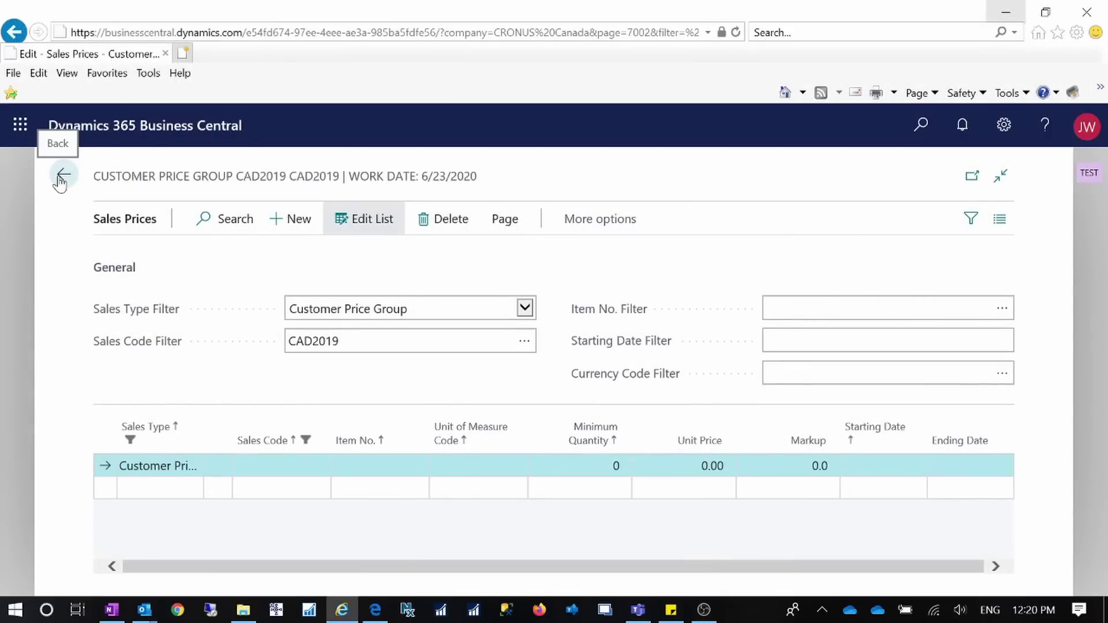
left_click(60, 182)
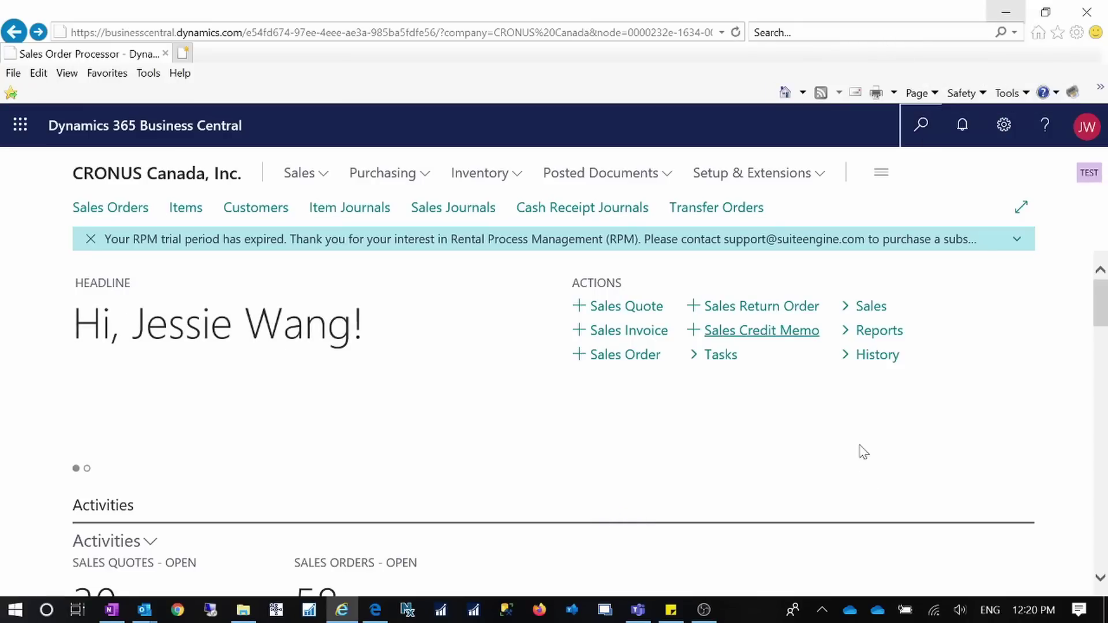
Step: Search Business Central for "sales price" and open the Sales Price Worksheet
key("alt+q")
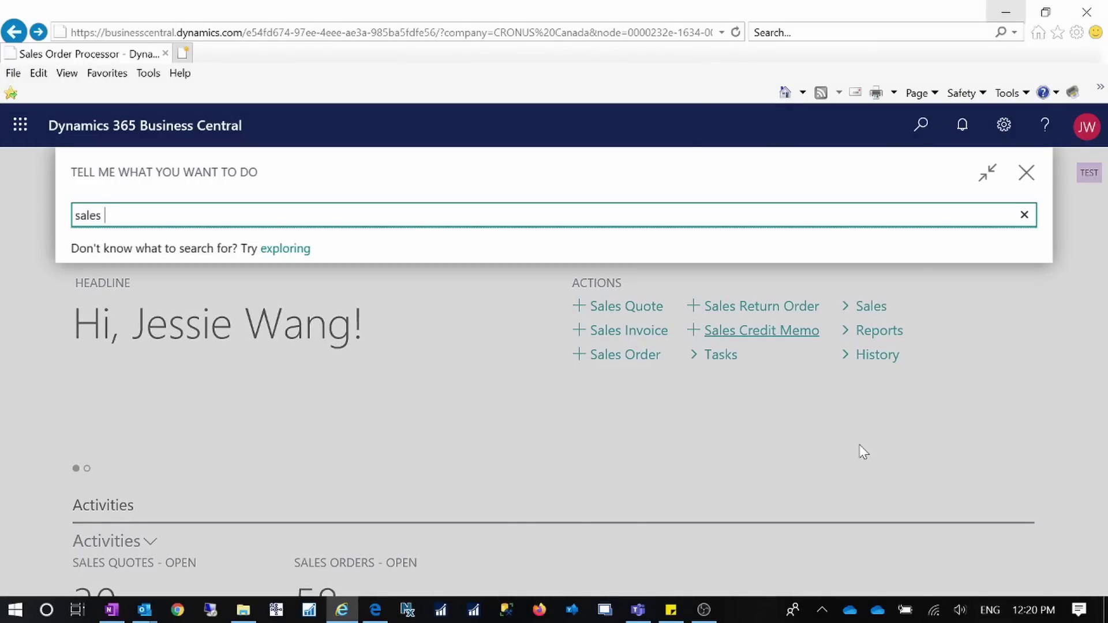
type("sales pr")
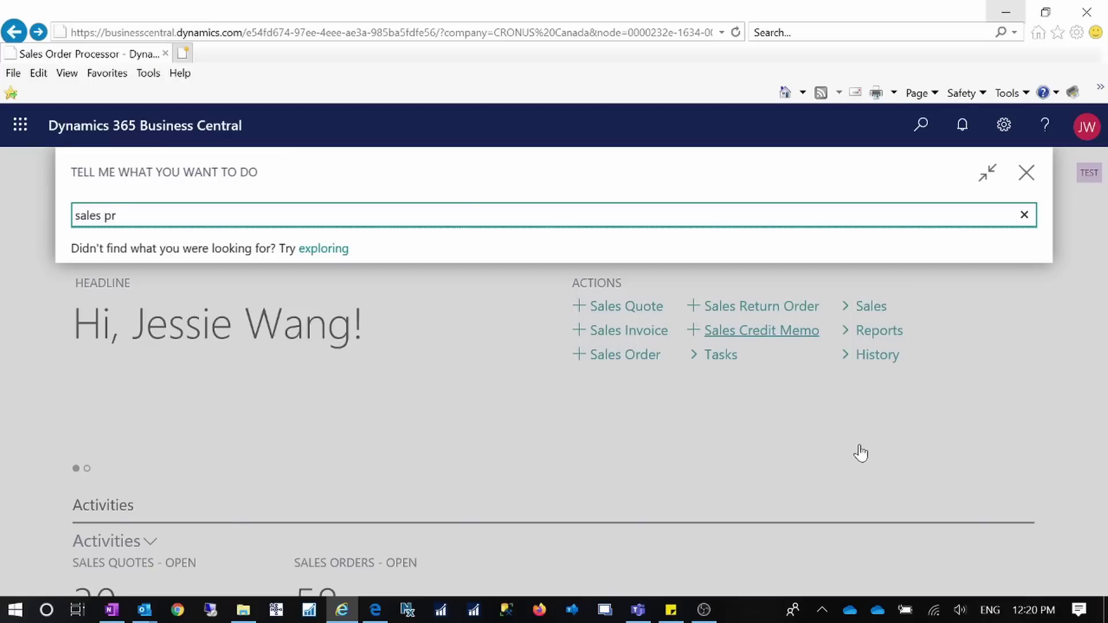
type("ice")
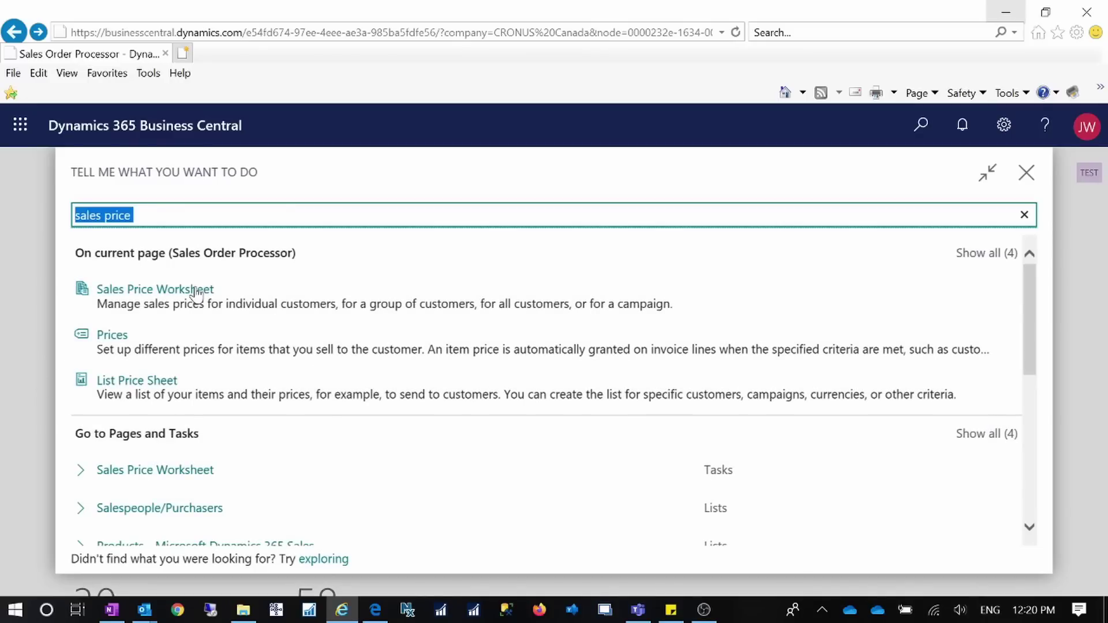
left_click(188, 297)
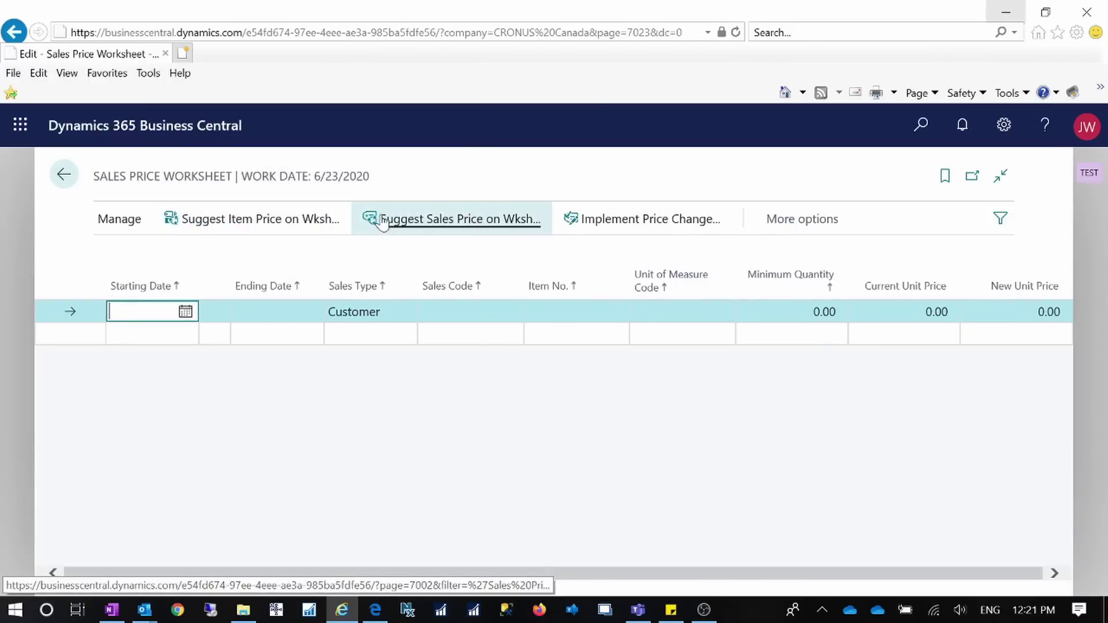
Step: Suggest item prices on the worksheet for customer price group CAD2019, keeping adjustment factor 1 and Create New Prices enabled
left_click(250, 222)
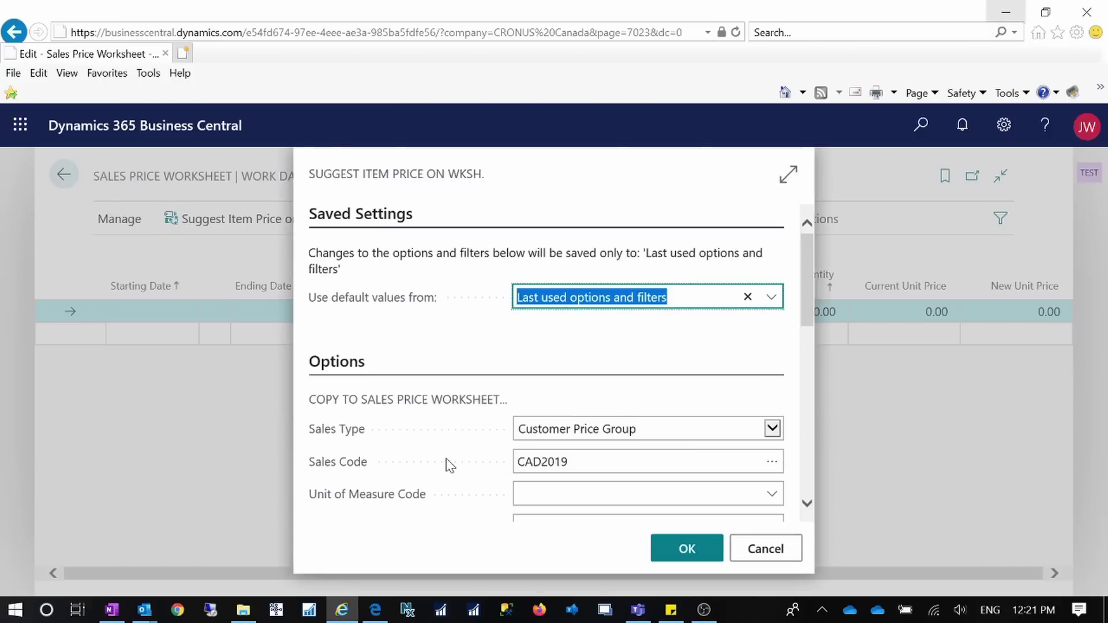
scroll(641, 291, "down", 3)
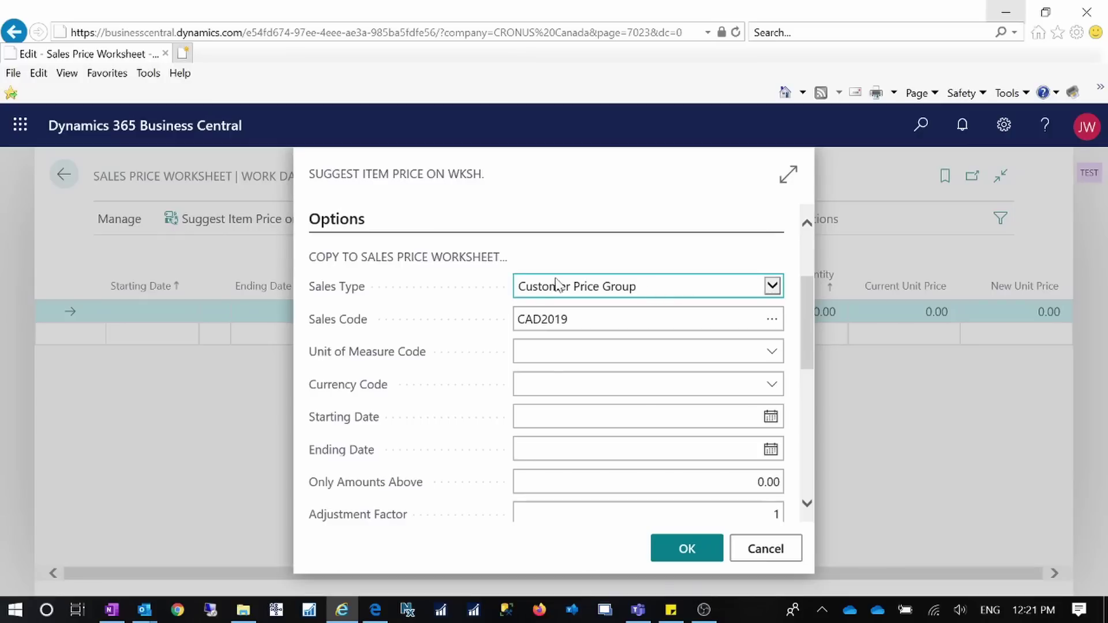
key("Tab")
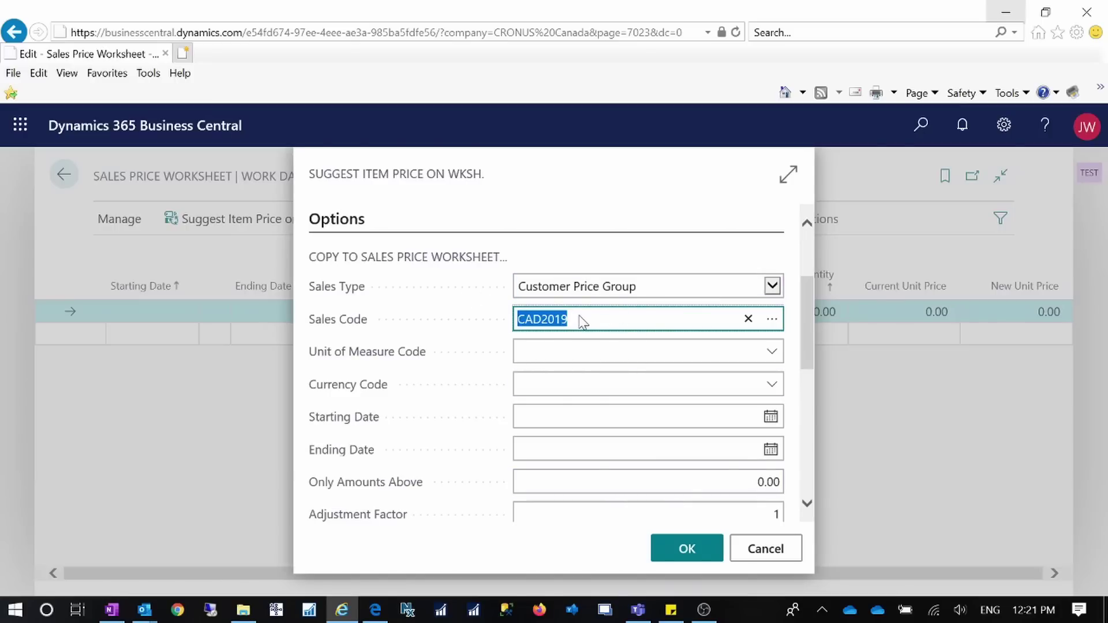
scroll(623, 332, "down", 1)
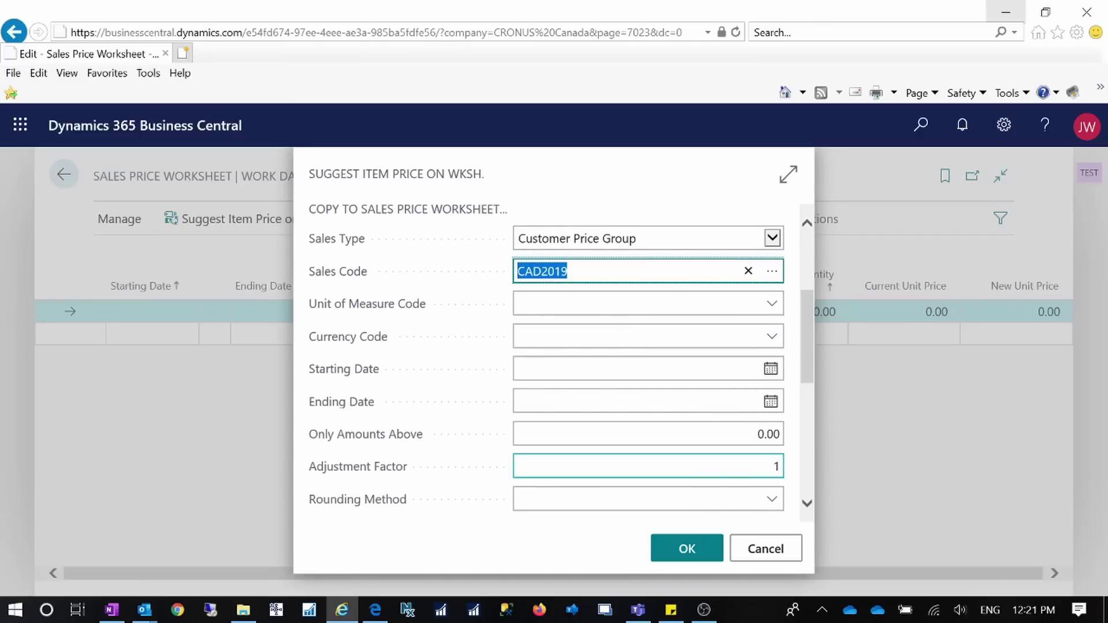
scroll(665, 443, "down", 3)
scroll(666, 442, "down", 2)
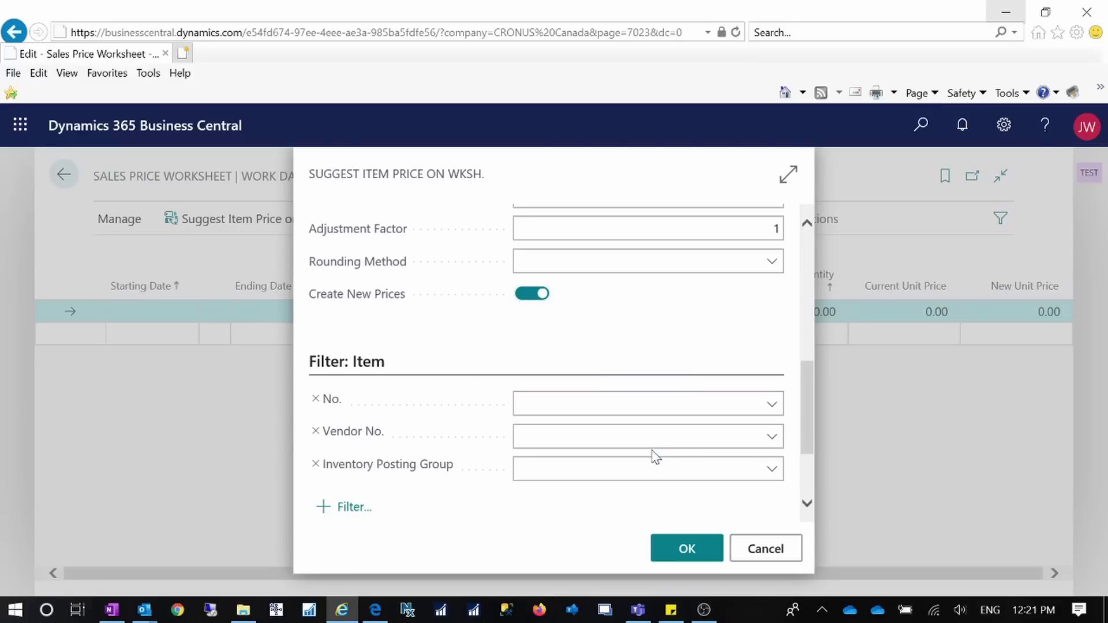
scroll(655, 456, "down", 1)
left_click(698, 554)
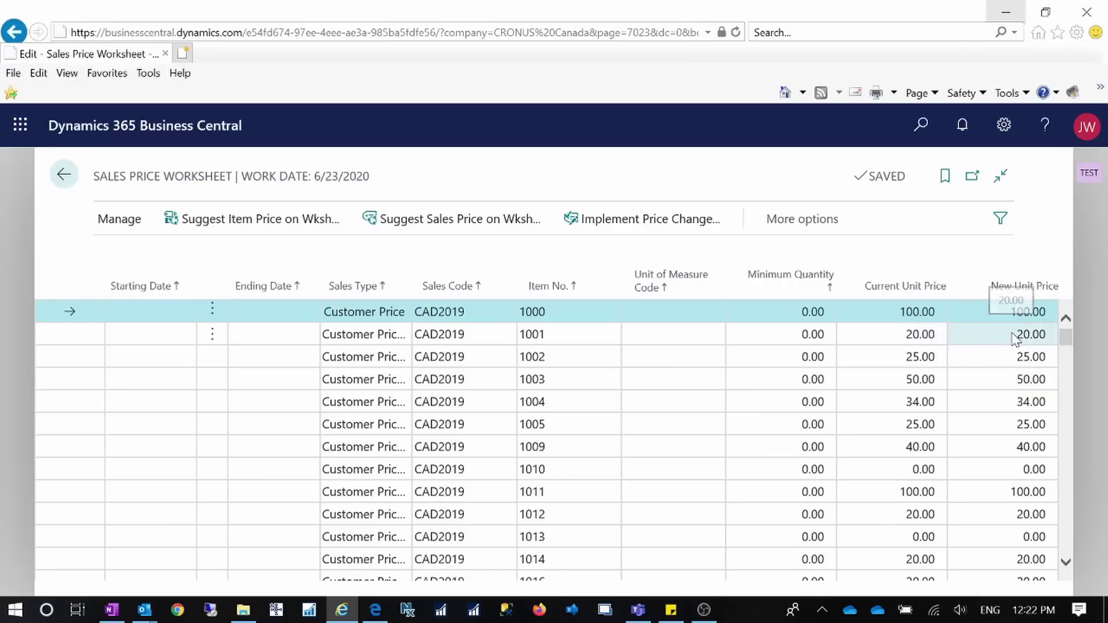
Step: Set the new unit price of item 1010 to 10 in the CAD2019 worksheet lines
scroll(1010, 390, "down", 5)
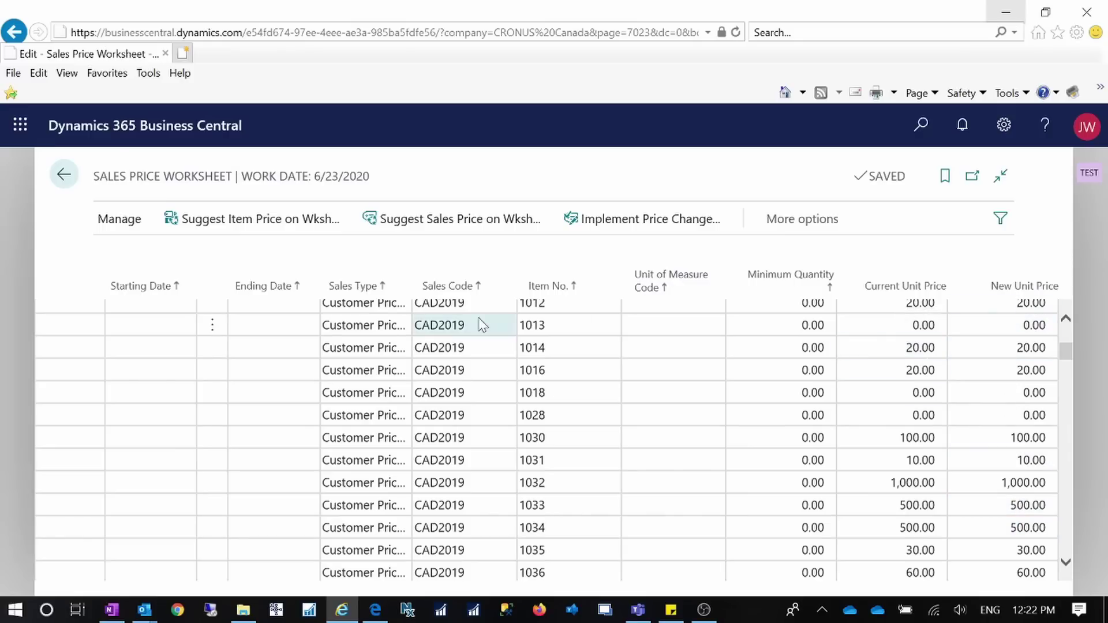
left_click(960, 332)
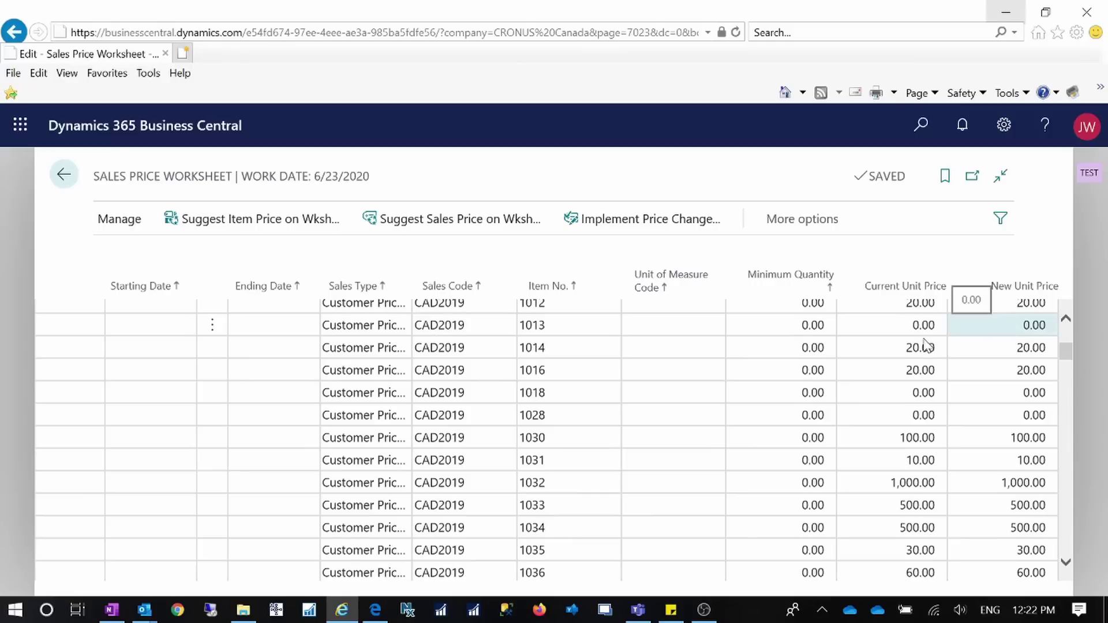
left_click(1001, 329)
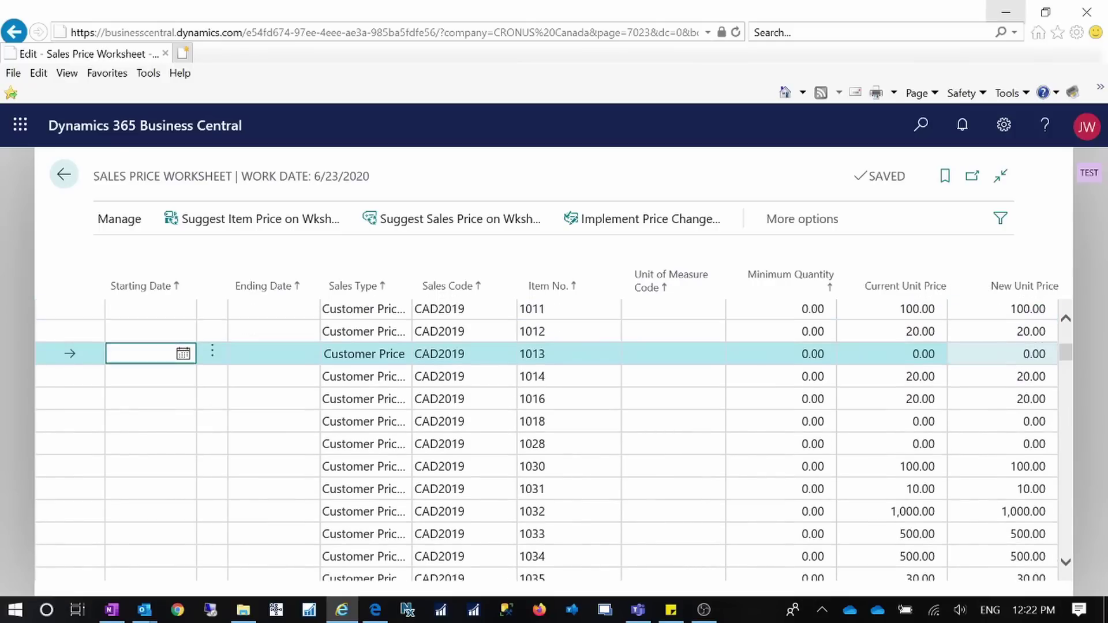
left_click(1017, 397)
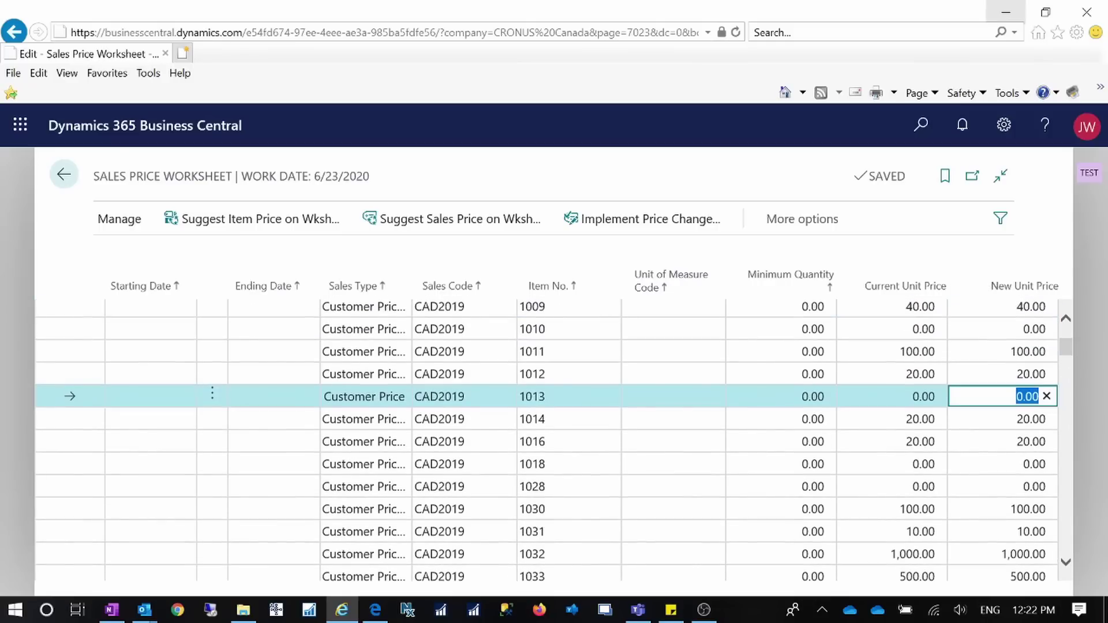
left_click(1020, 331)
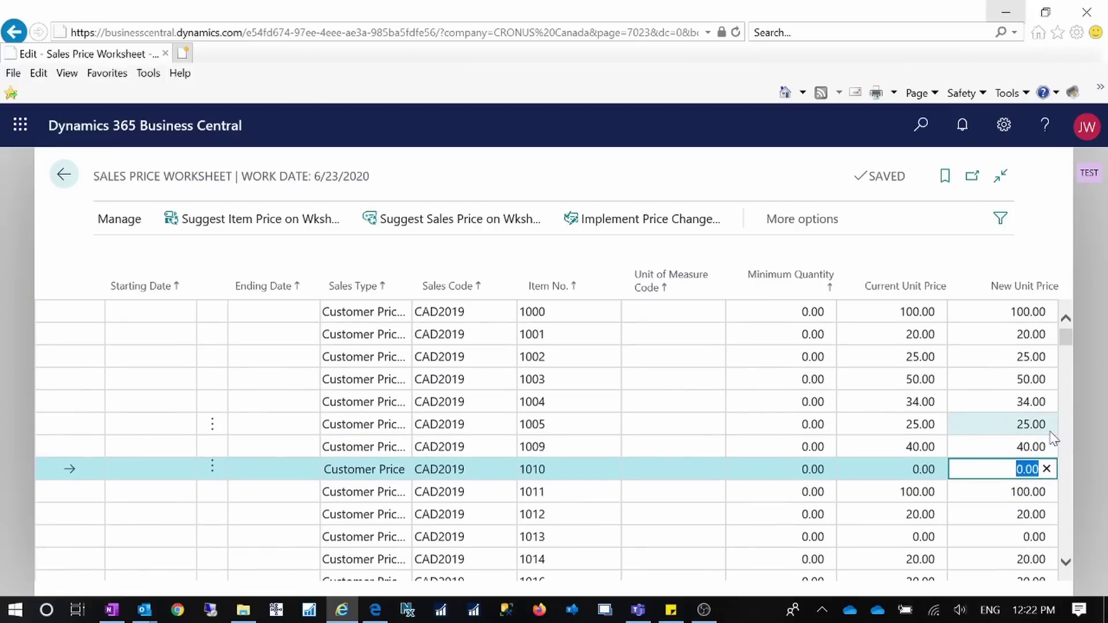
type("10")
key("Return")
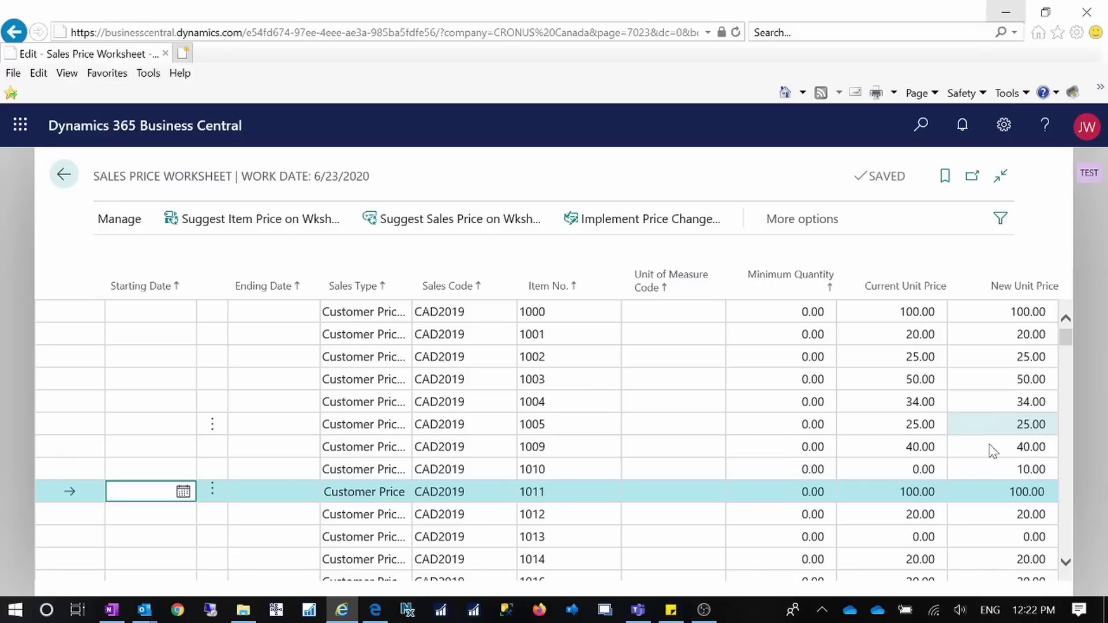
Step: Set the new unit price of item 1013 to 20 in the sales price worksheet
scroll(1027, 450, "down", 2)
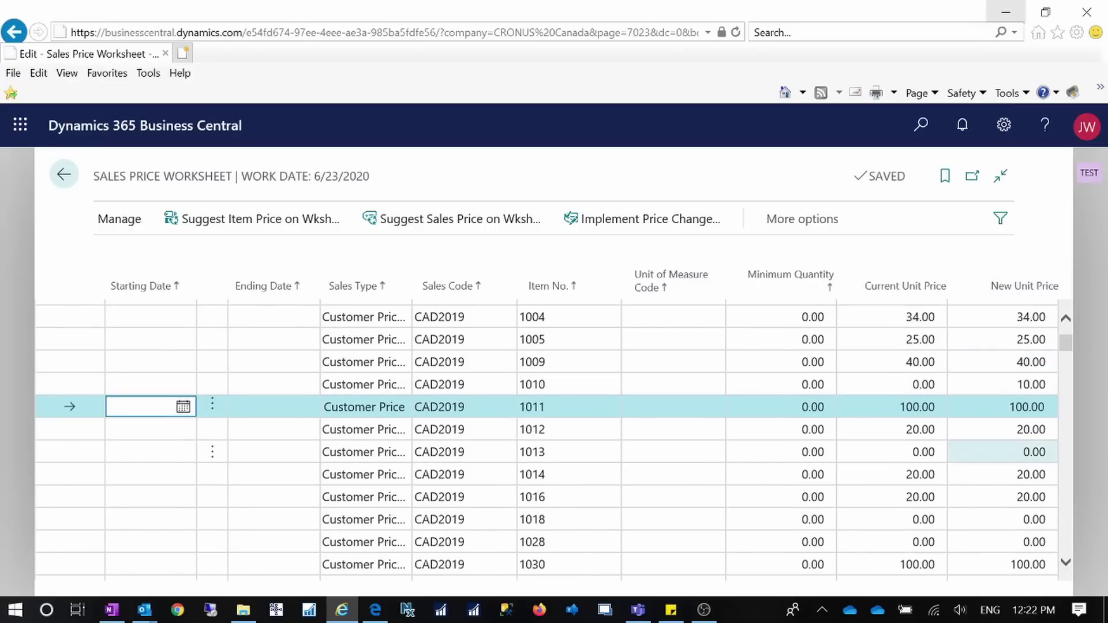
left_click(1020, 453)
type("20")
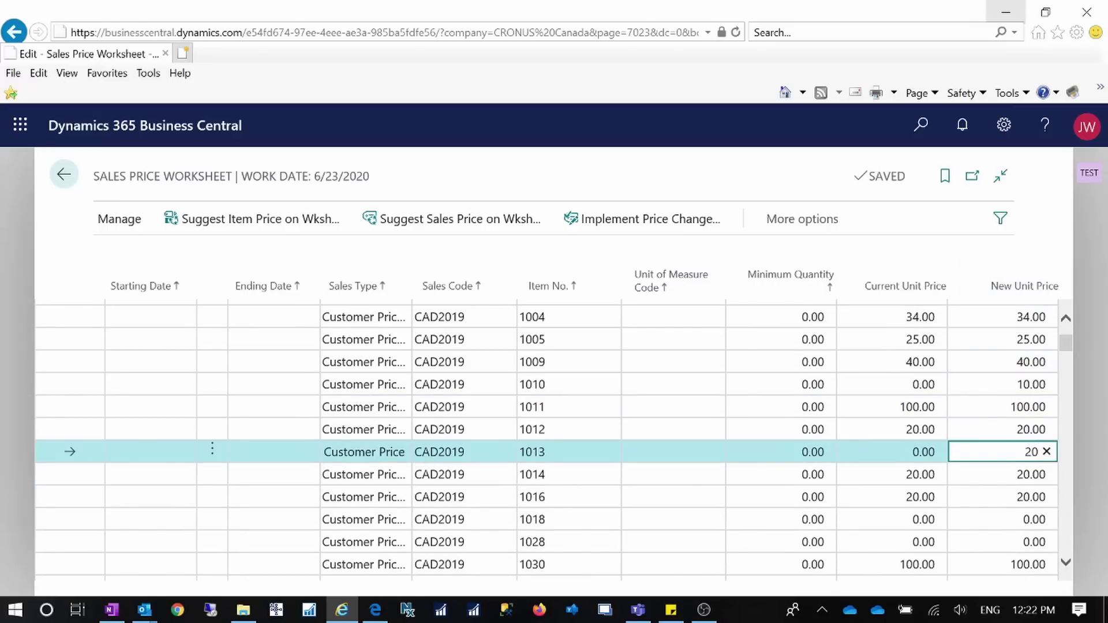
key("Return")
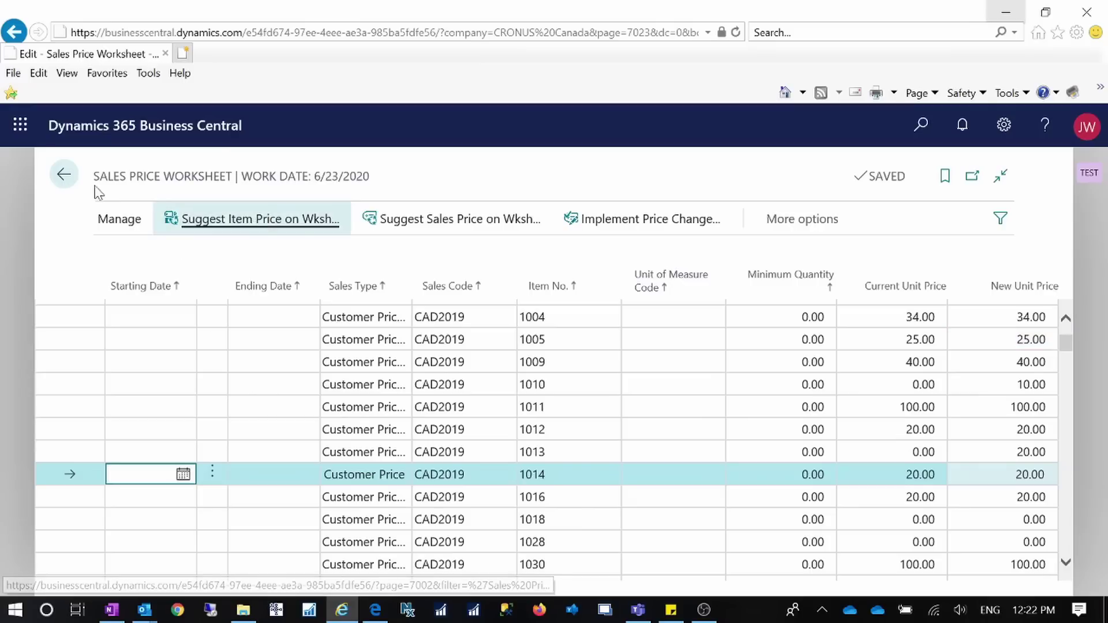
Step: Set the new unit price of item 1000 to 120 in the sales price worksheet
scroll(998, 424, "up", 3)
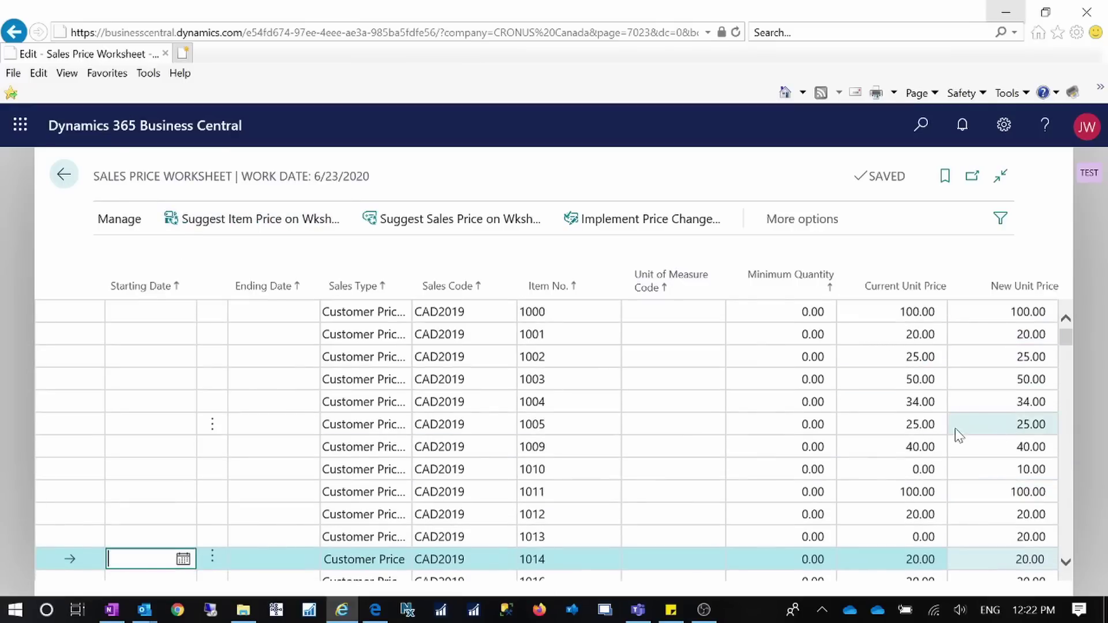
left_click(1009, 319)
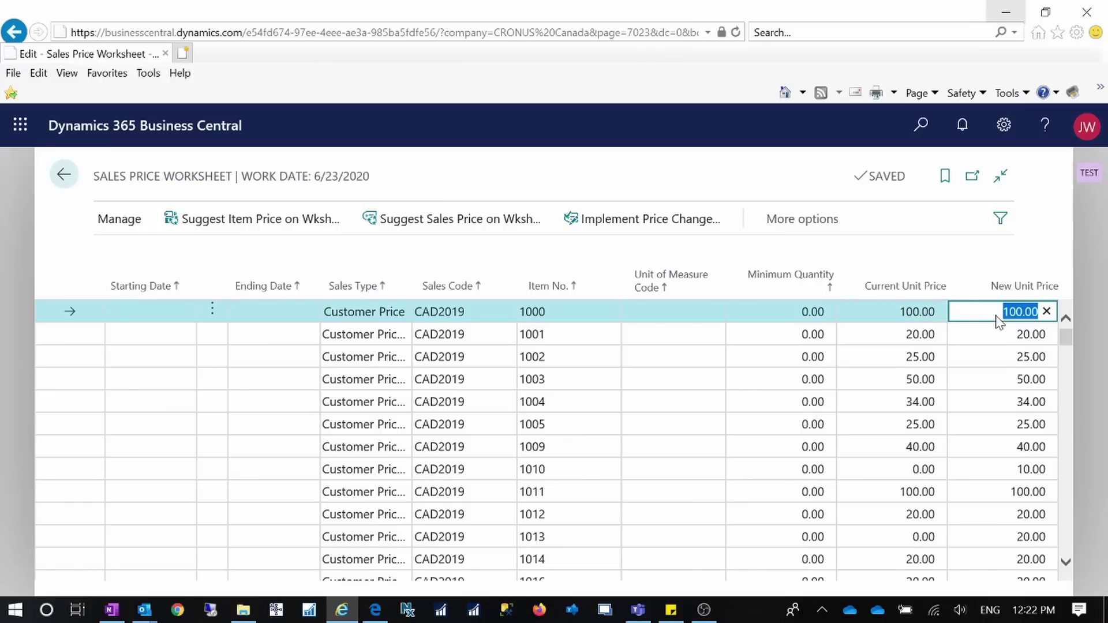
type("120")
key("Return")
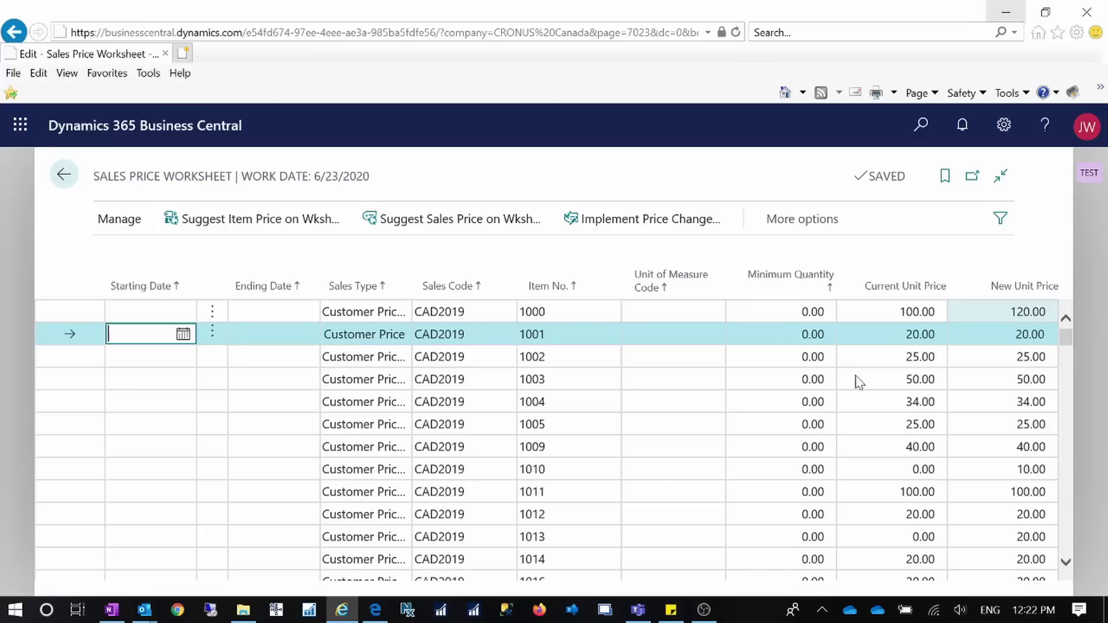
Step: Implement the price change filtered to sales type Customer Price Group and sales code CAD2019, and delete the suggested price changes
left_click(663, 224)
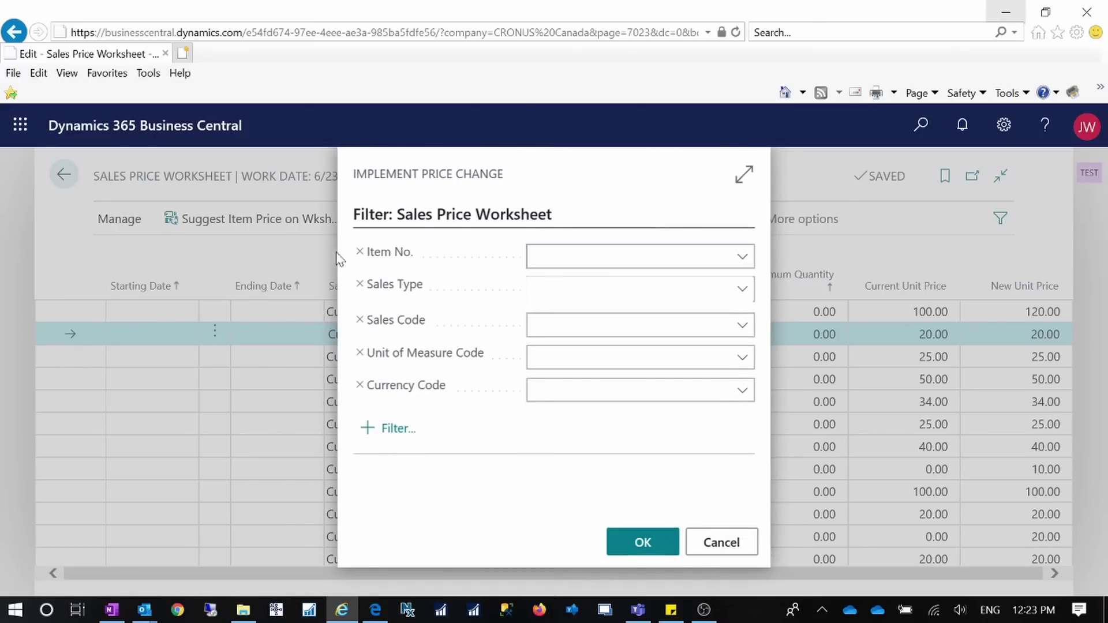
left_click(743, 302)
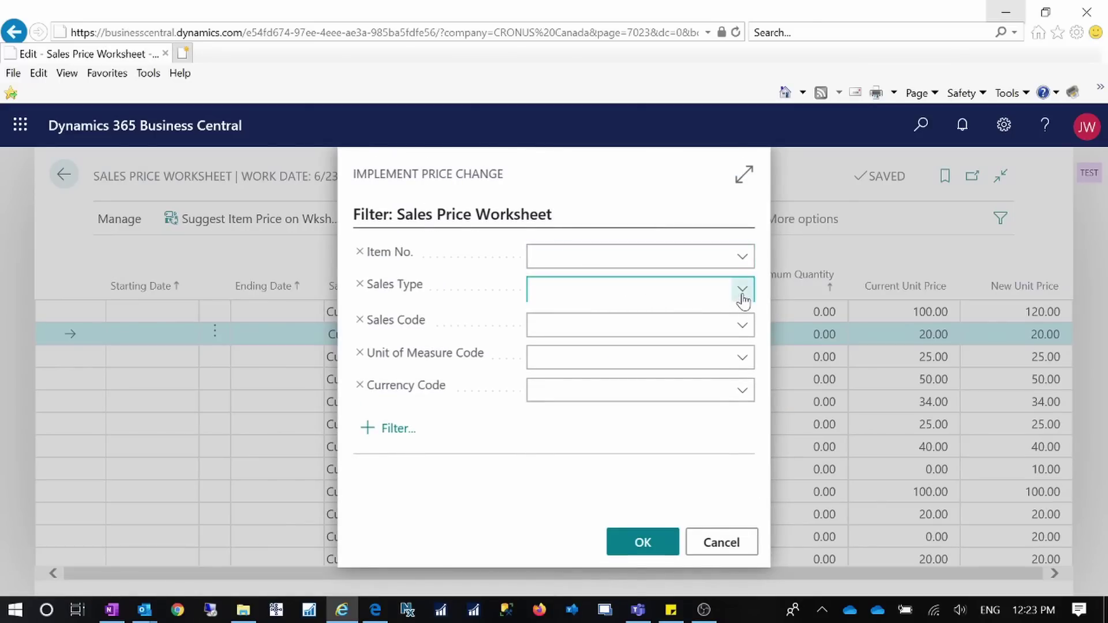
left_click(743, 300)
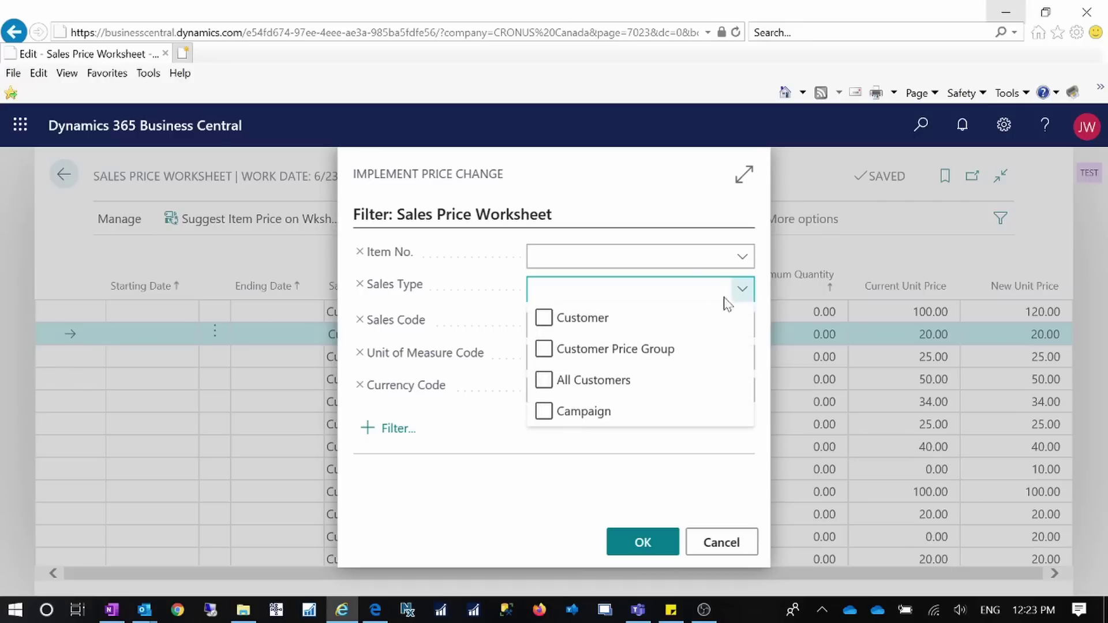
left_click(544, 350)
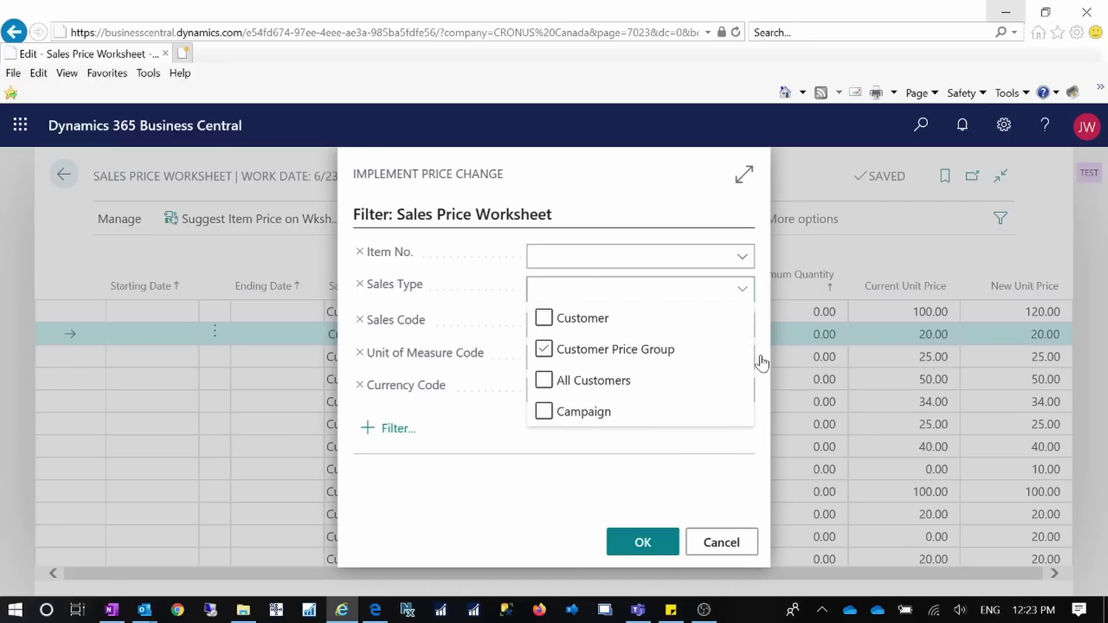
left_click(763, 457)
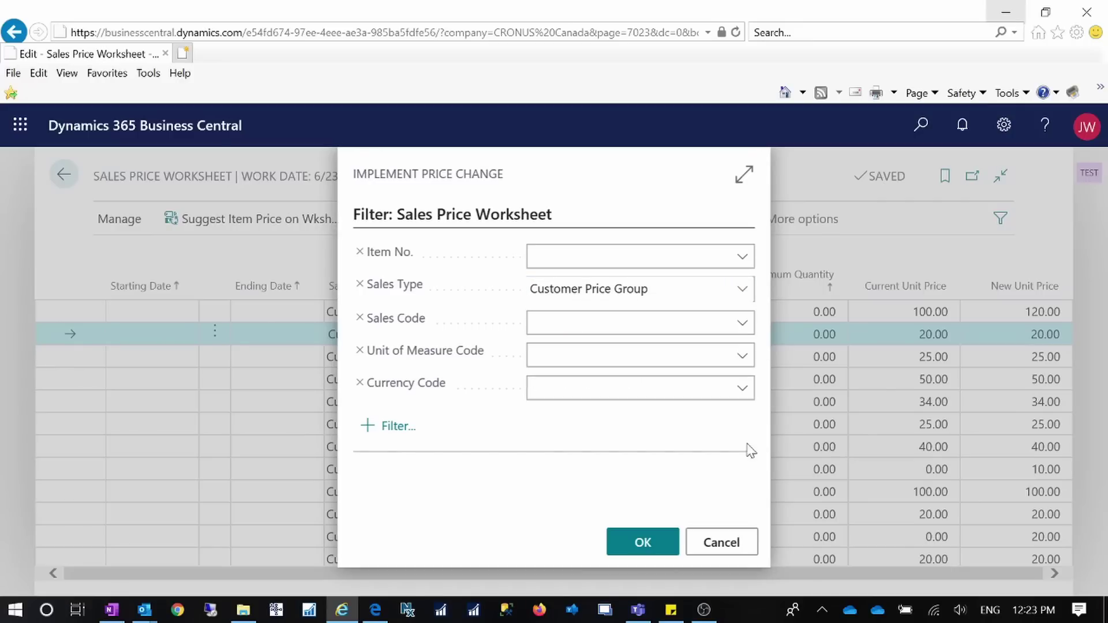
left_click(743, 325)
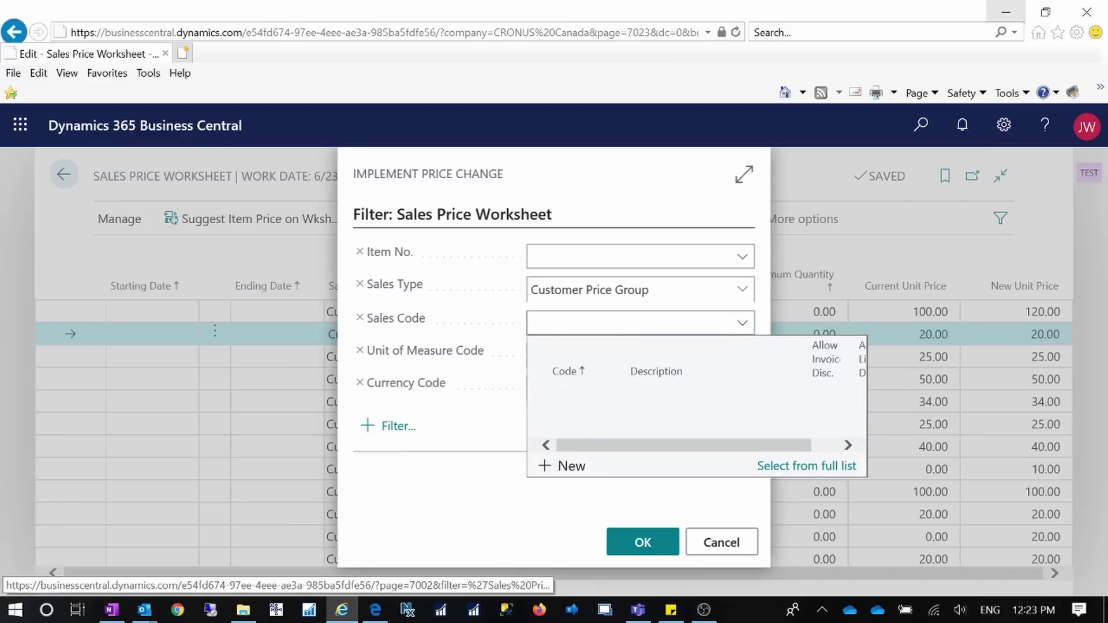
left_click(569, 394)
key("Tab")
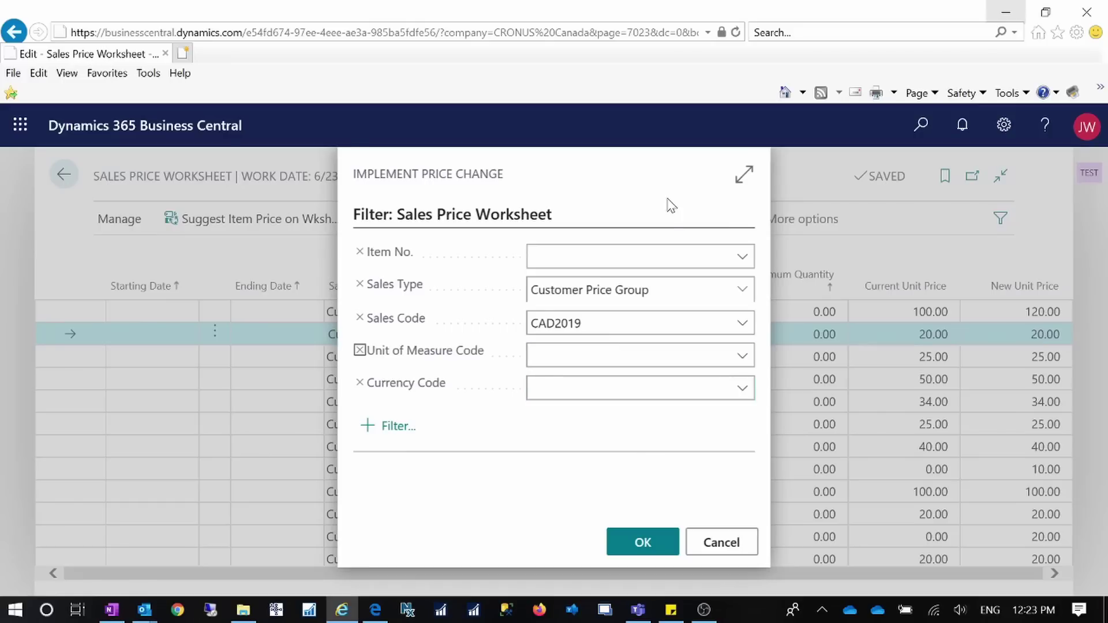
left_click(645, 547)
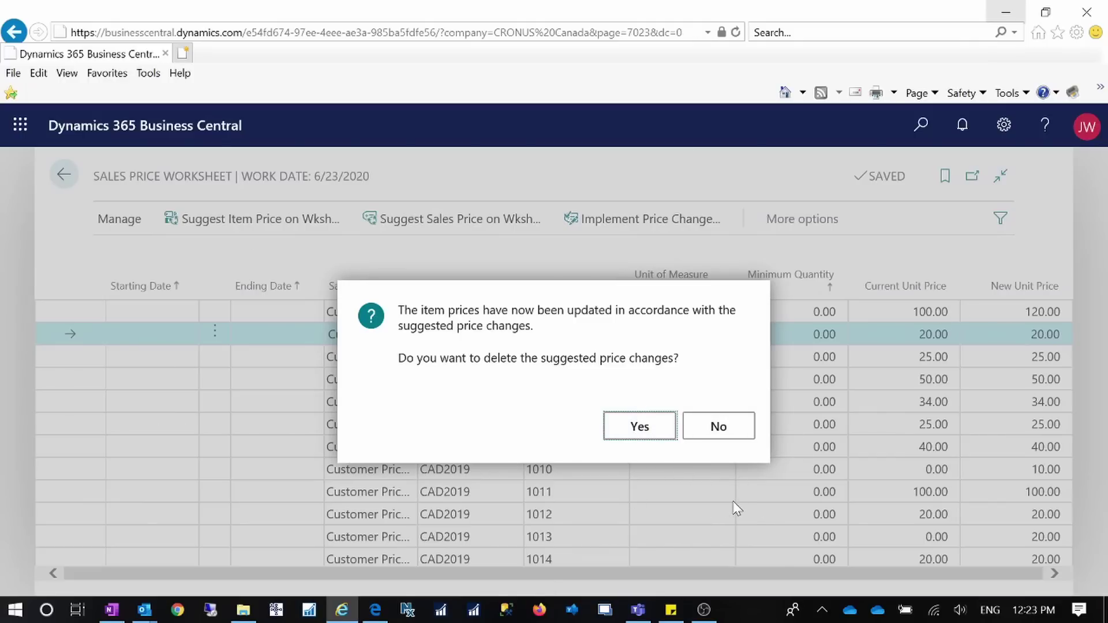
key("Return")
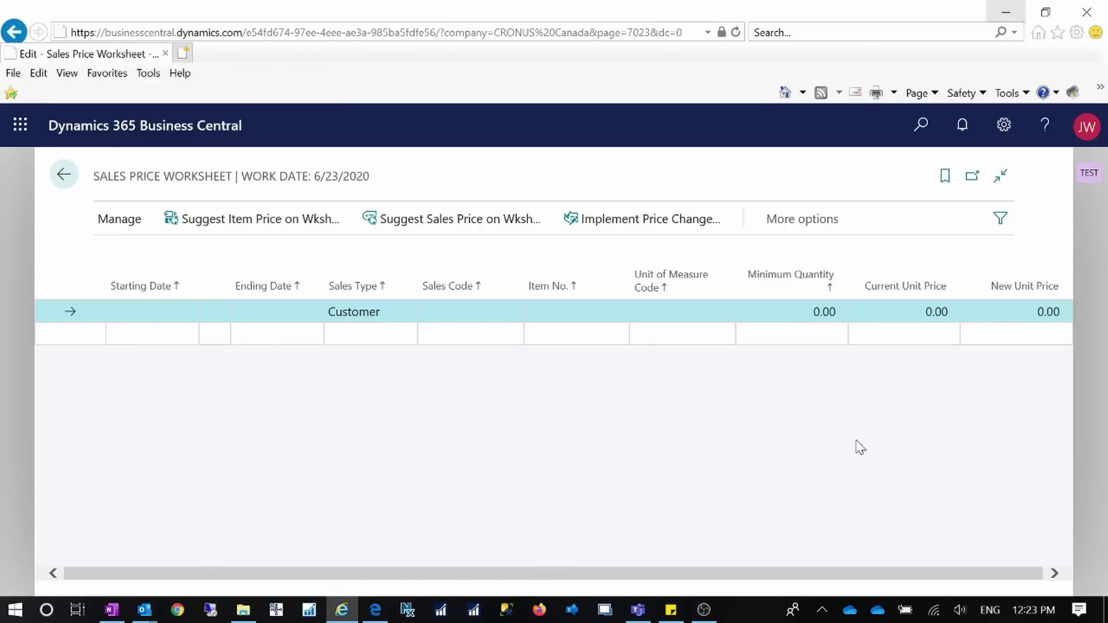
Step: Leave the worksheet and review the Sales Prices list for customer price group CAD2019
left_click(65, 175)
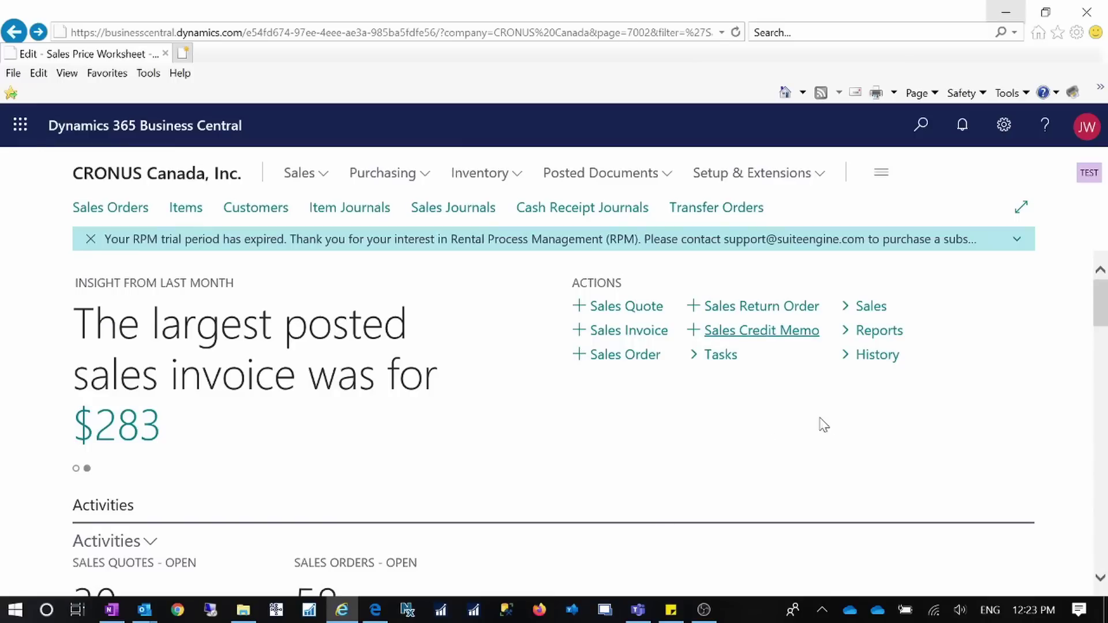
left_click(895, 314)
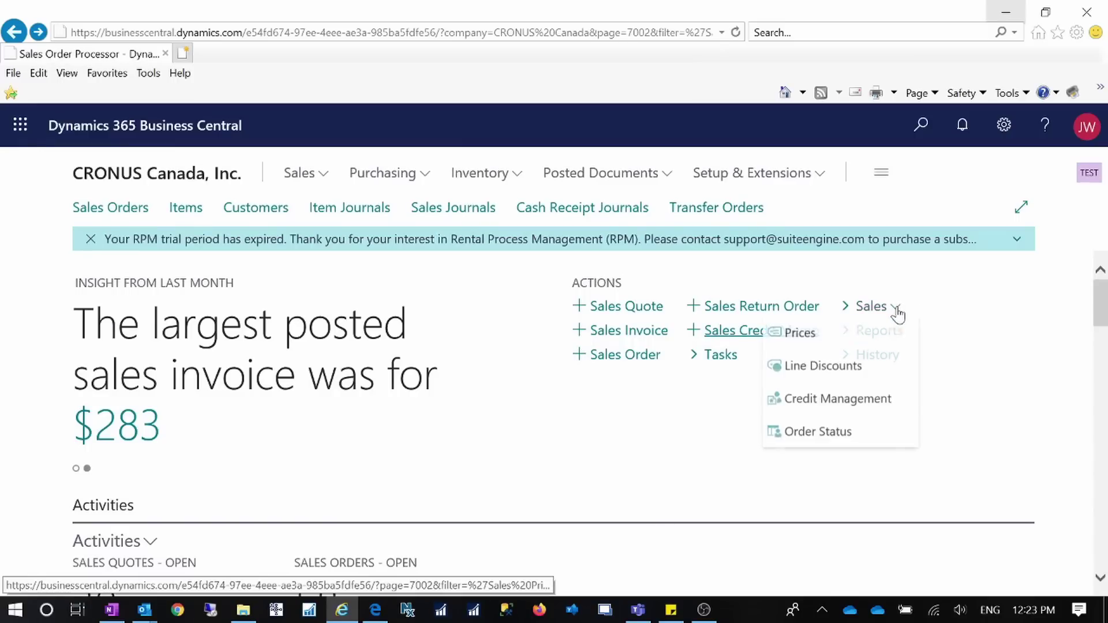
left_click(785, 345)
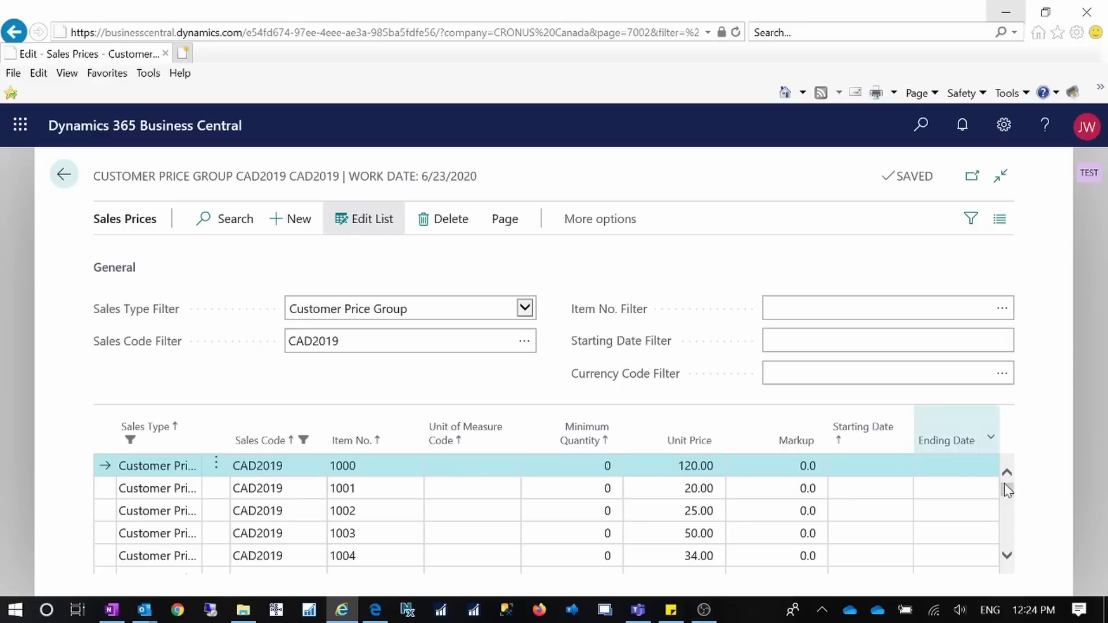
mouse_move(1006, 487)
left_mouse_down()
mouse_move(1004, 571)
mouse_move(997, 476)
left_mouse_up()
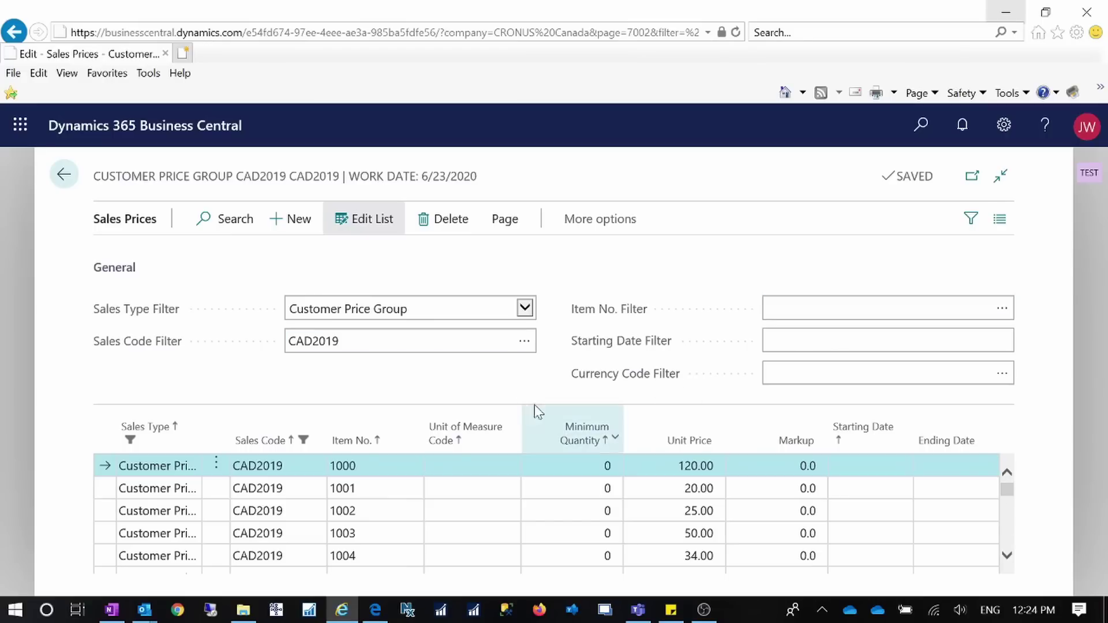
Step: Switch the sales code filter to CAD2020, check that price group's sales prices, and leave the list
left_click(524, 343)
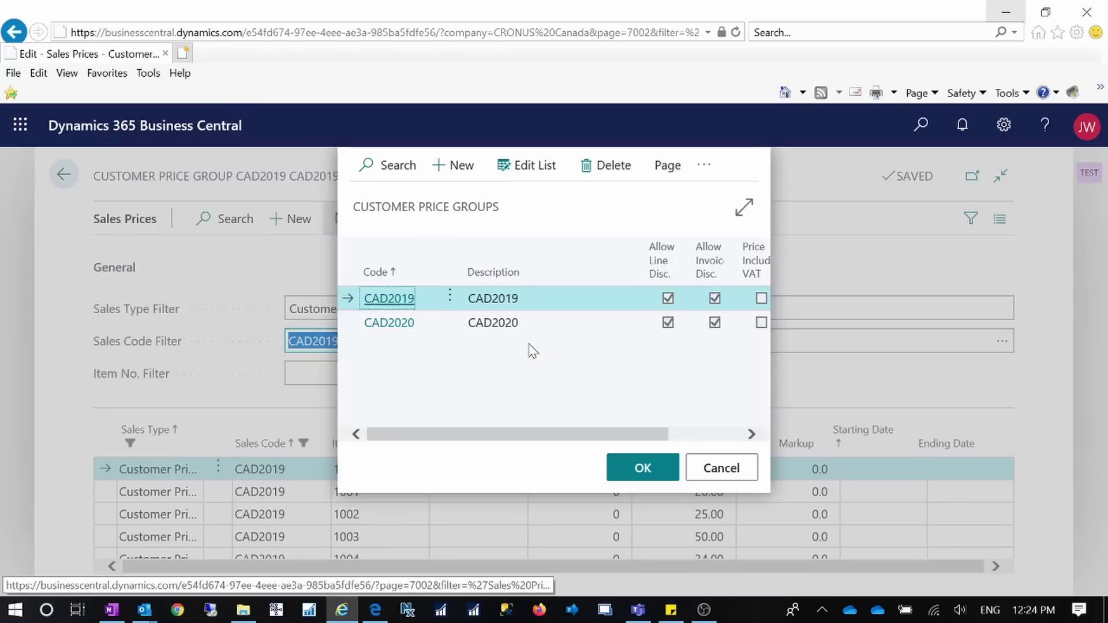
left_click(418, 332)
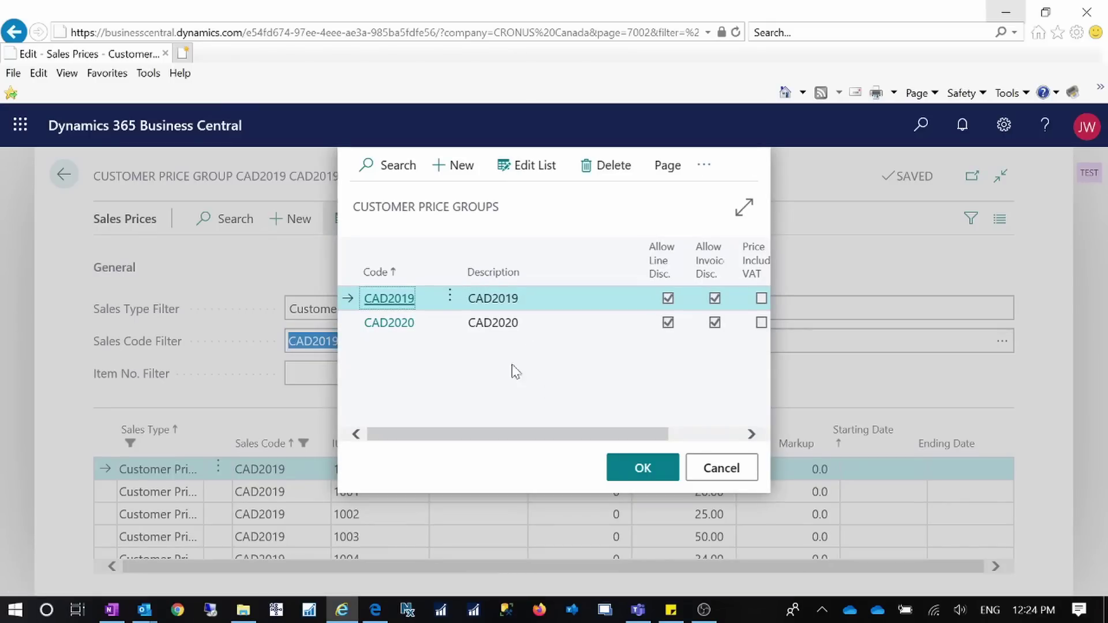
left_click(656, 473)
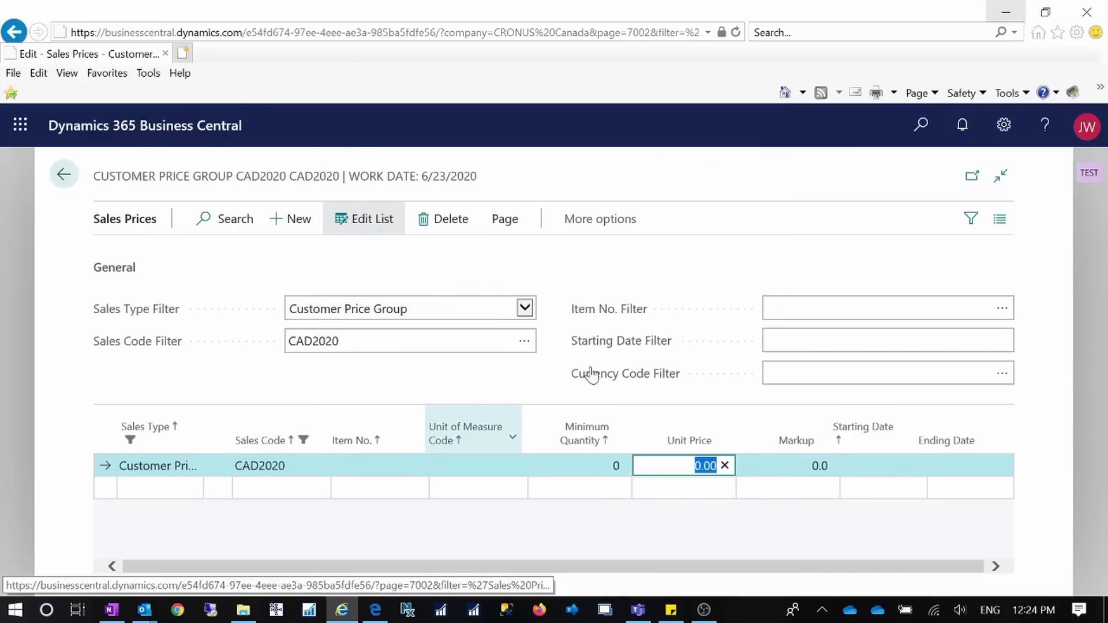
left_click(805, 466)
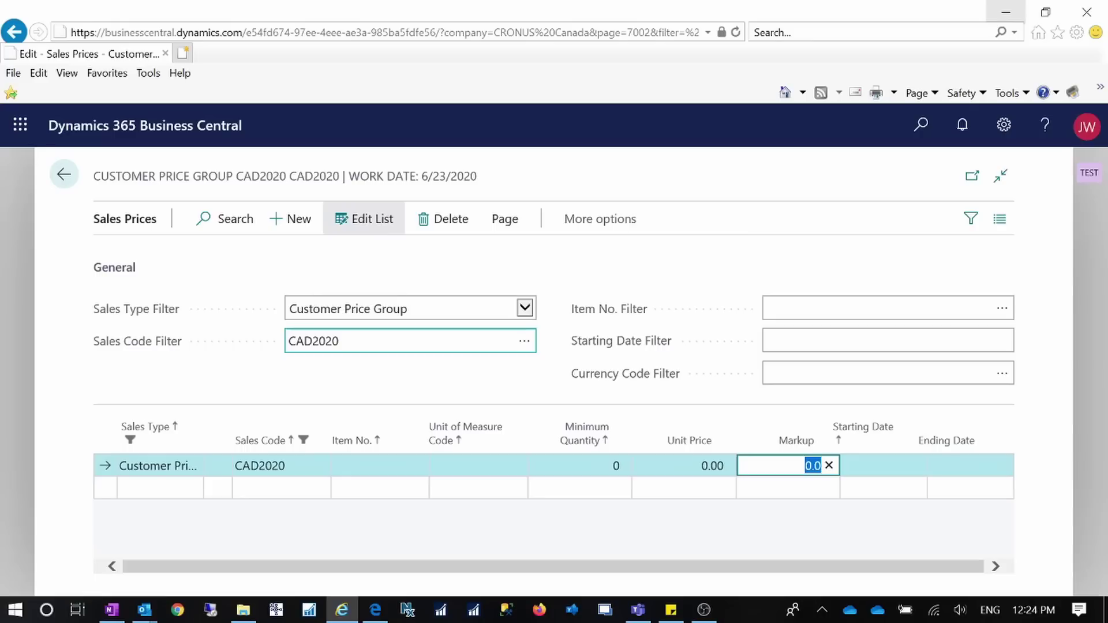
left_click(60, 179)
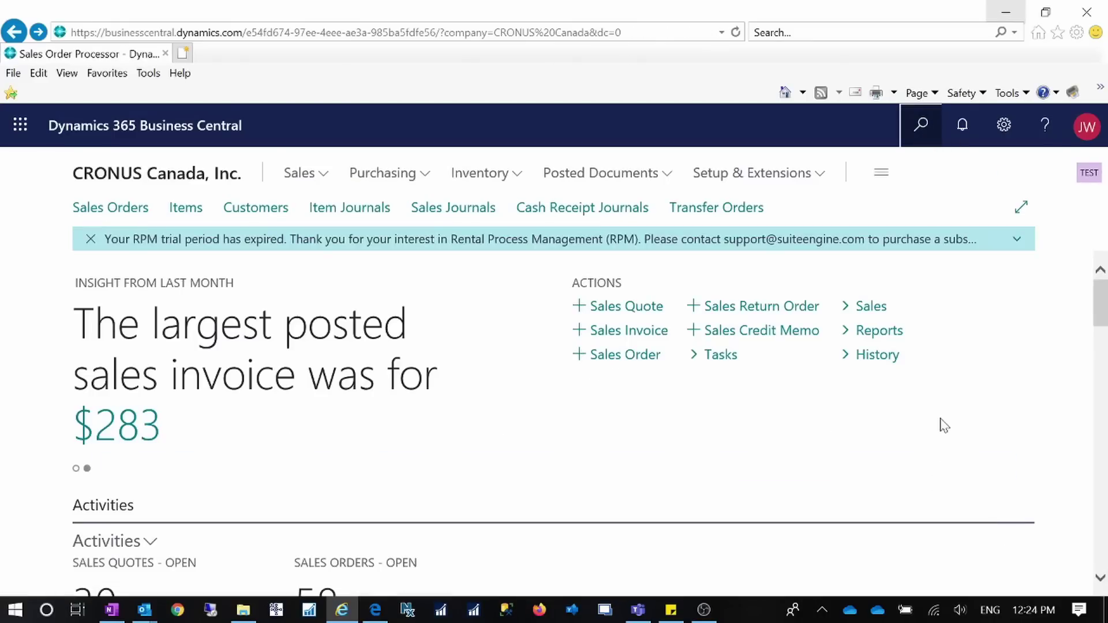
Step: Search for "sales price work" and open the Sales Price Worksheet
key("alt+q")
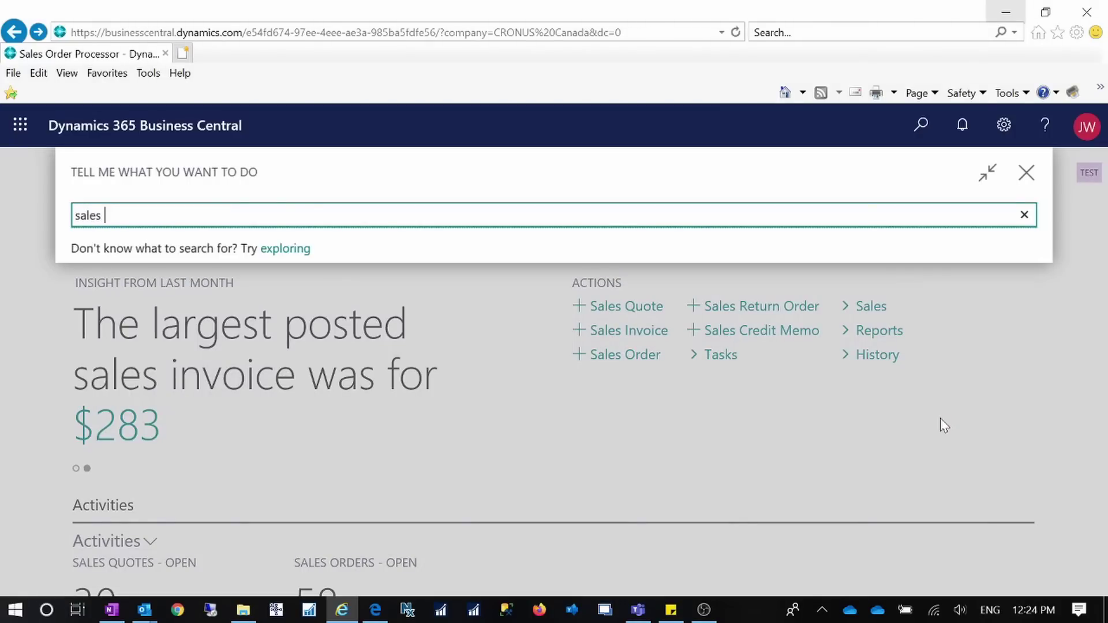
type("sales price")
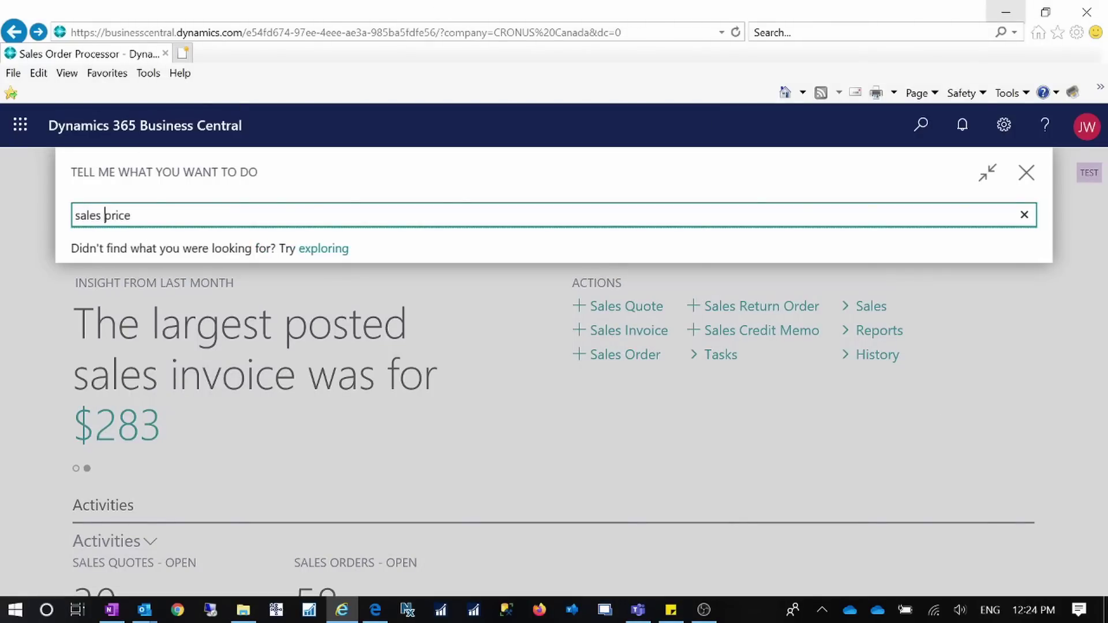
type(" work")
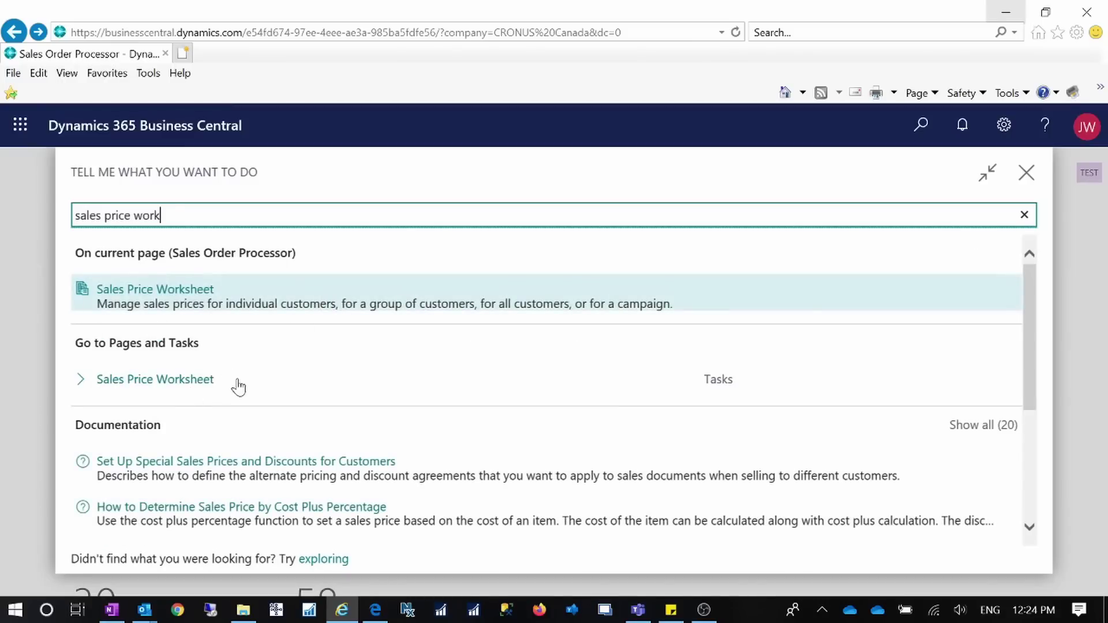
left_click(201, 386)
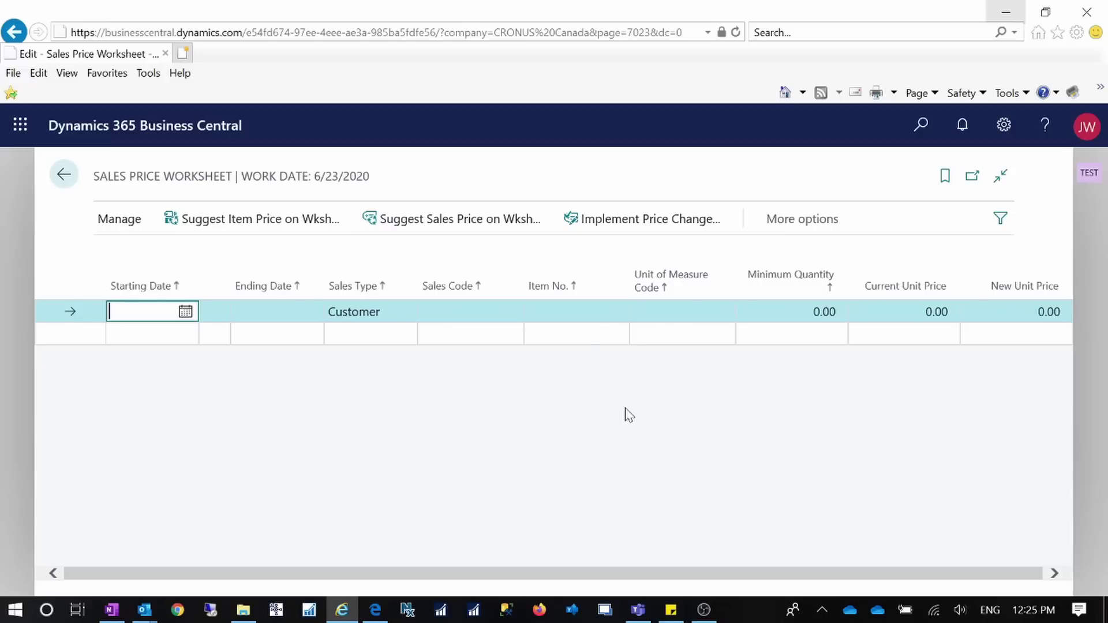
Step: Start Suggest Sales Price on Wksh. with Customer Price Group as the target sales type and CAD2020 as the target sales code
left_click(474, 227)
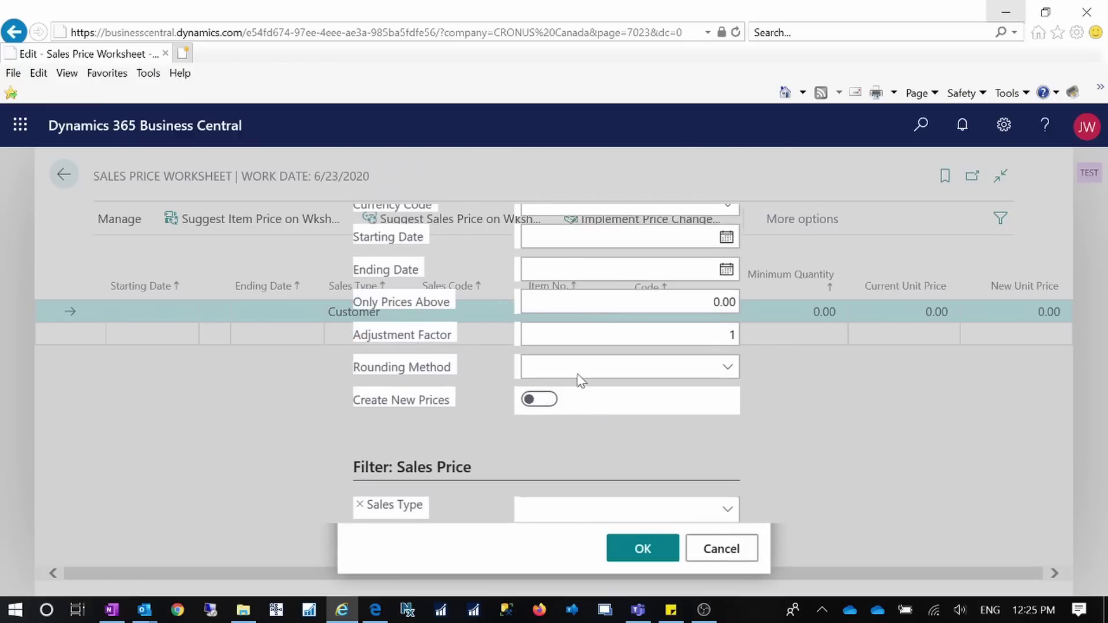
left_click(734, 556)
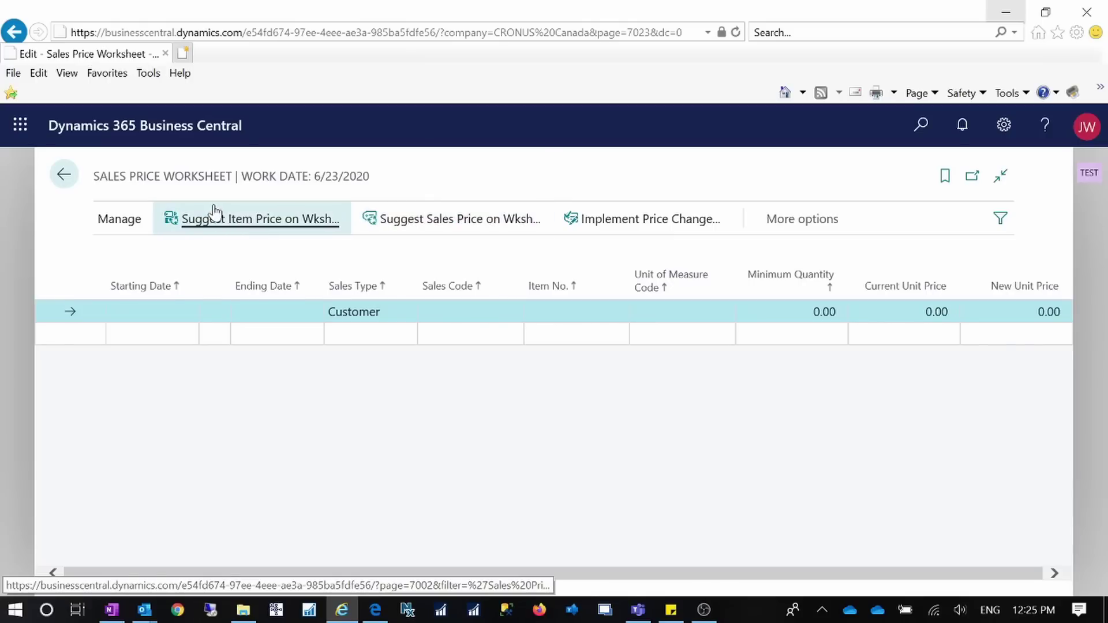
left_click(476, 224)
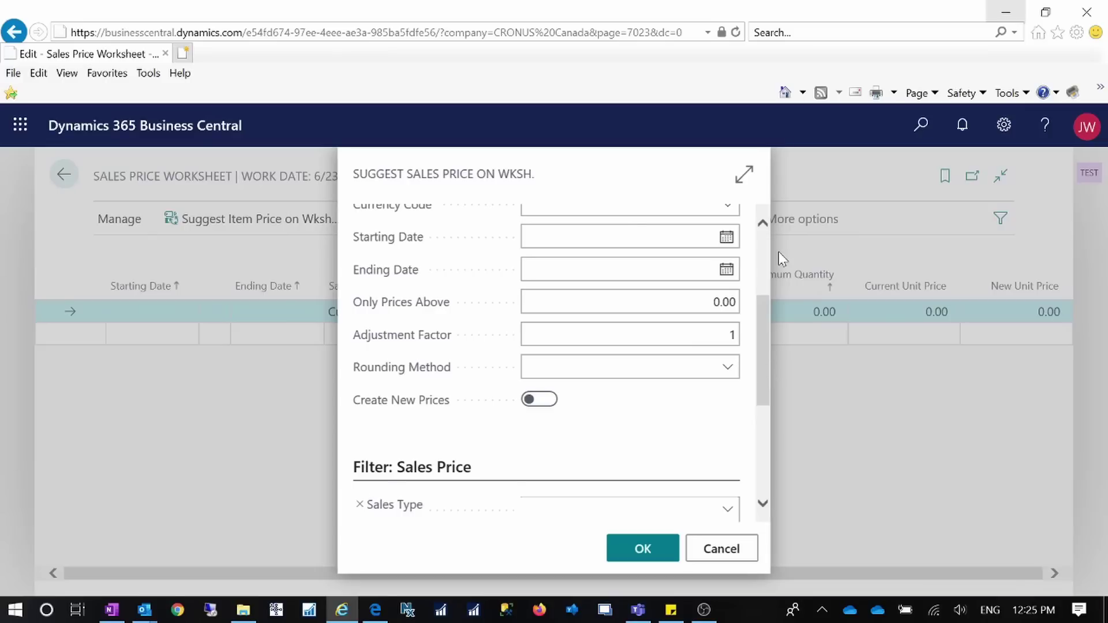
scroll(778, 251, "up", 3)
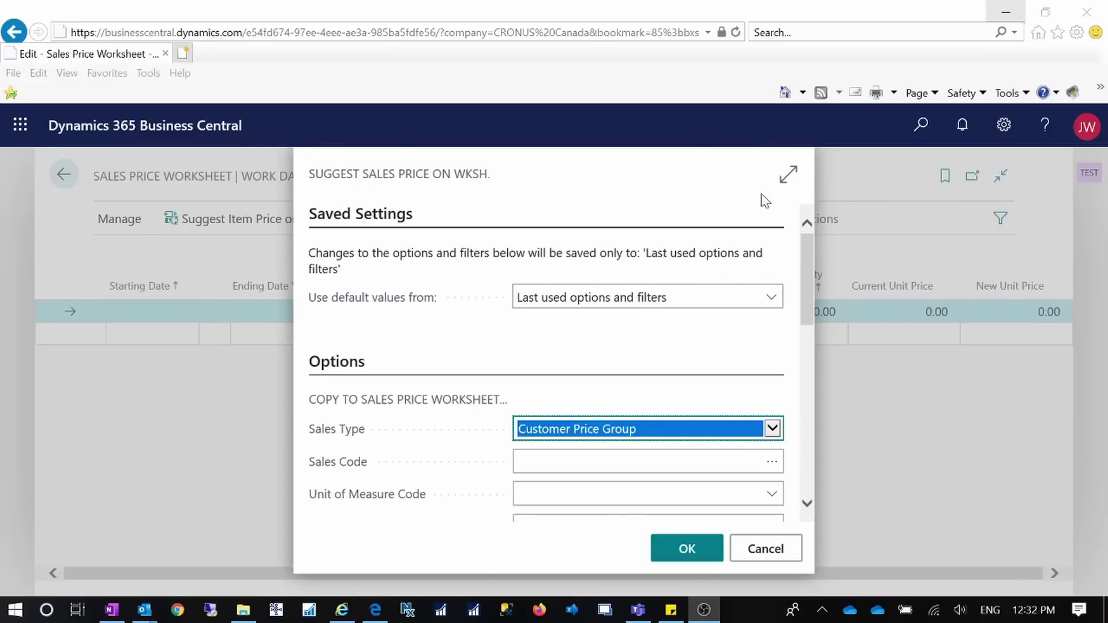
left_click(786, 190)
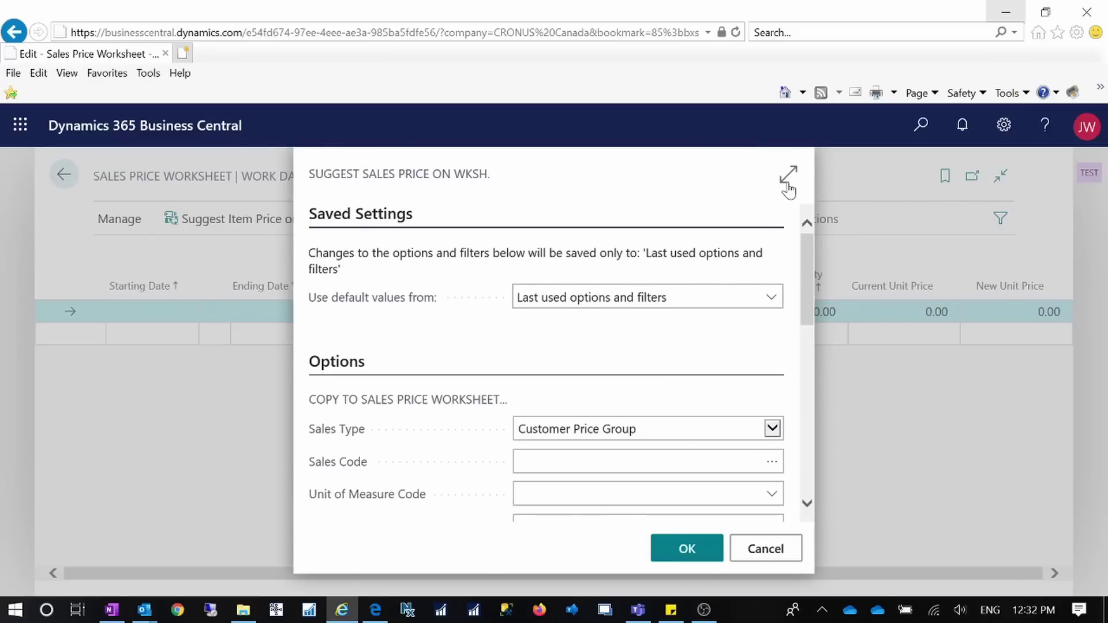
left_click(786, 184)
scroll(569, 369, "down", 3)
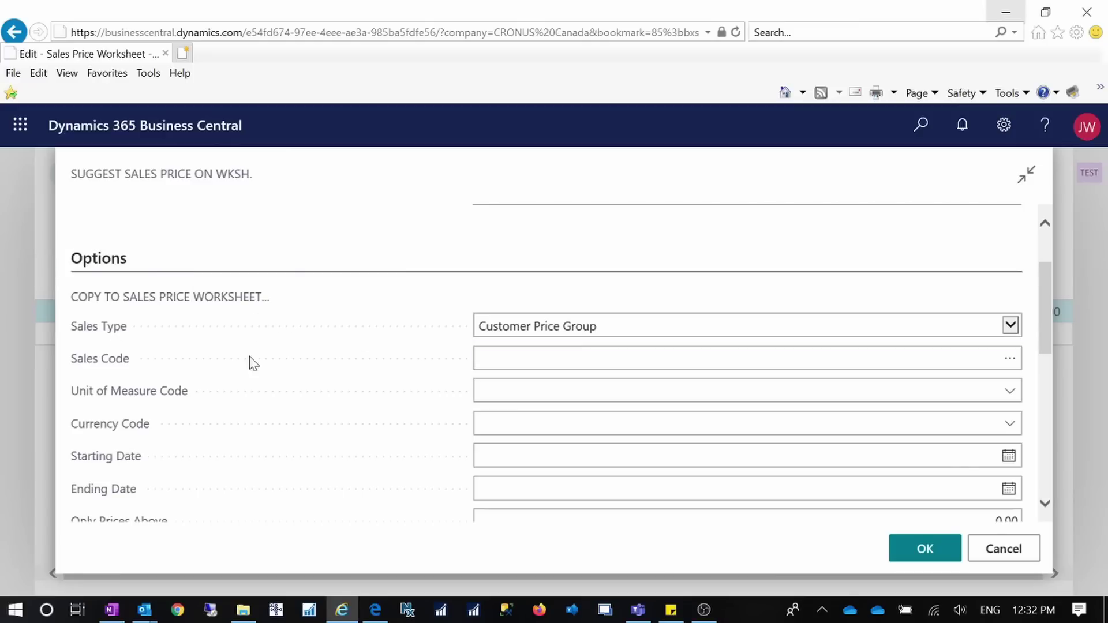
left_click(687, 348)
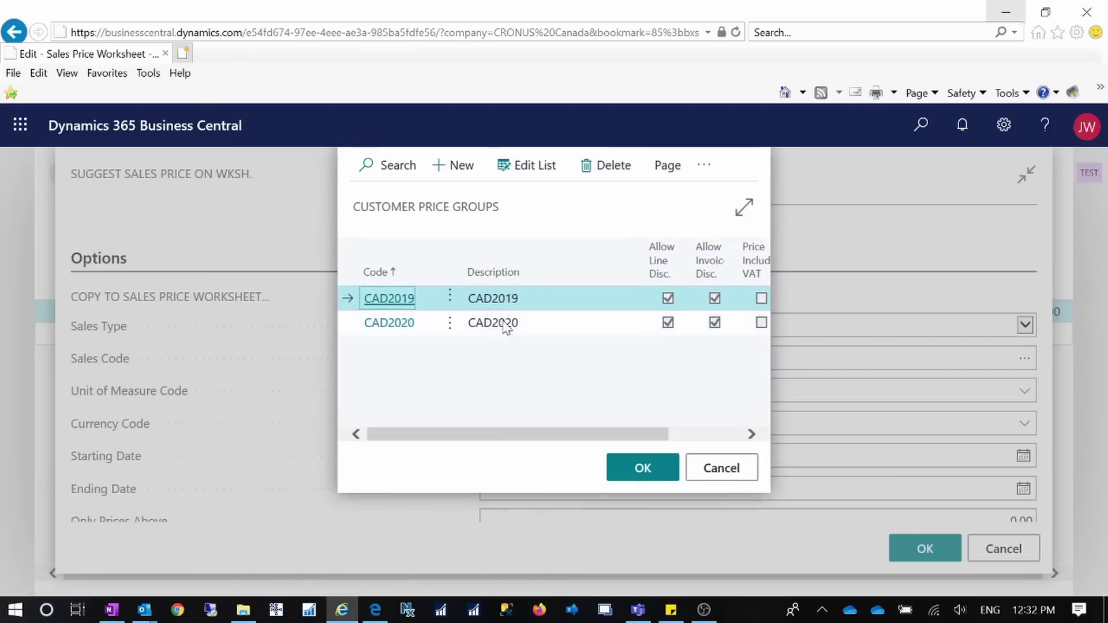
left_click(436, 323)
left_click(643, 468)
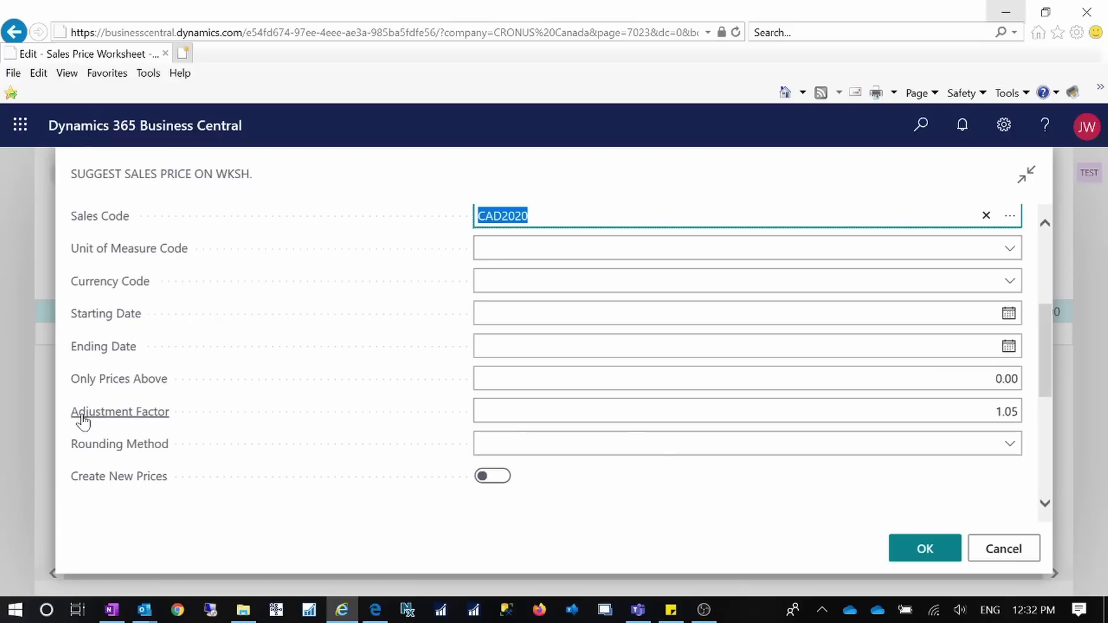
Step: Use an adjustment factor of 1.05 and enable Create New Prices for the suggestion
left_click(672, 419)
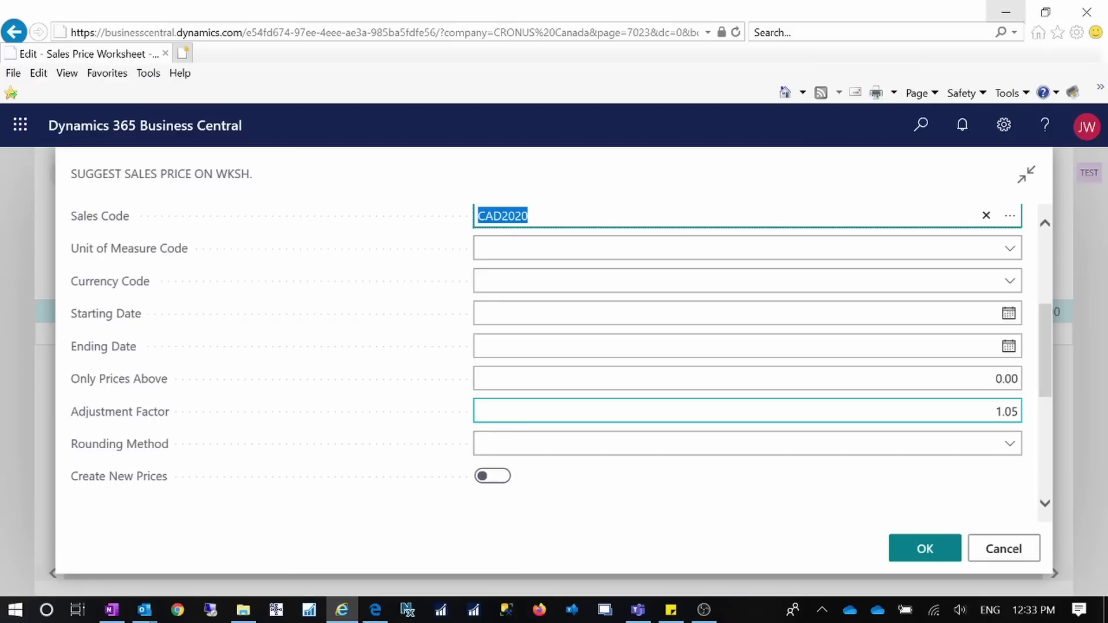
scroll(931, 402, "down", 3)
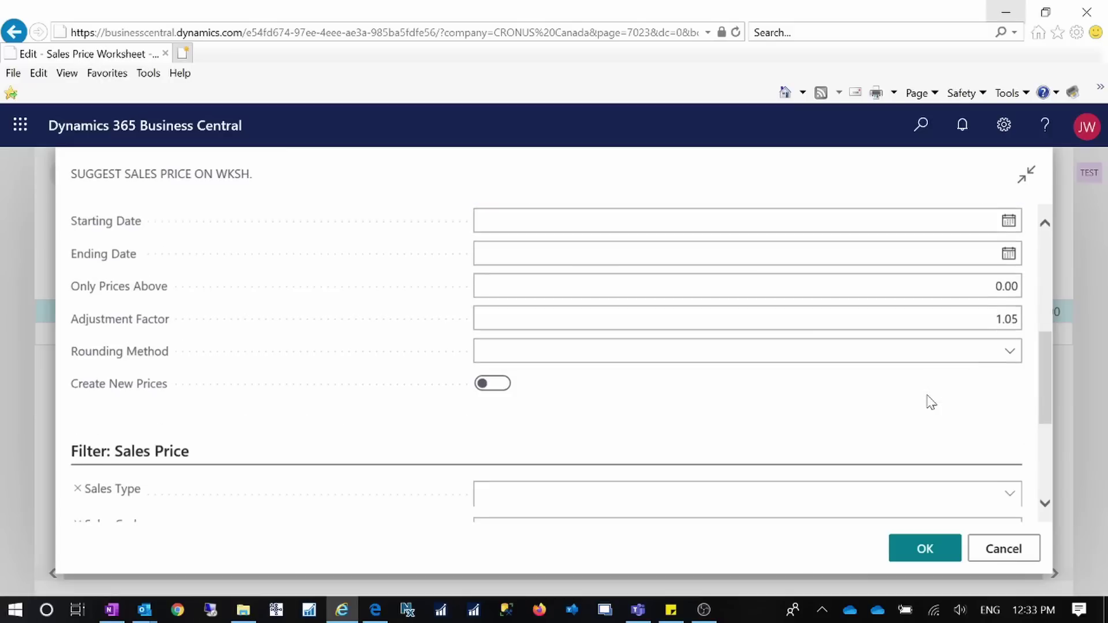
left_click(508, 381)
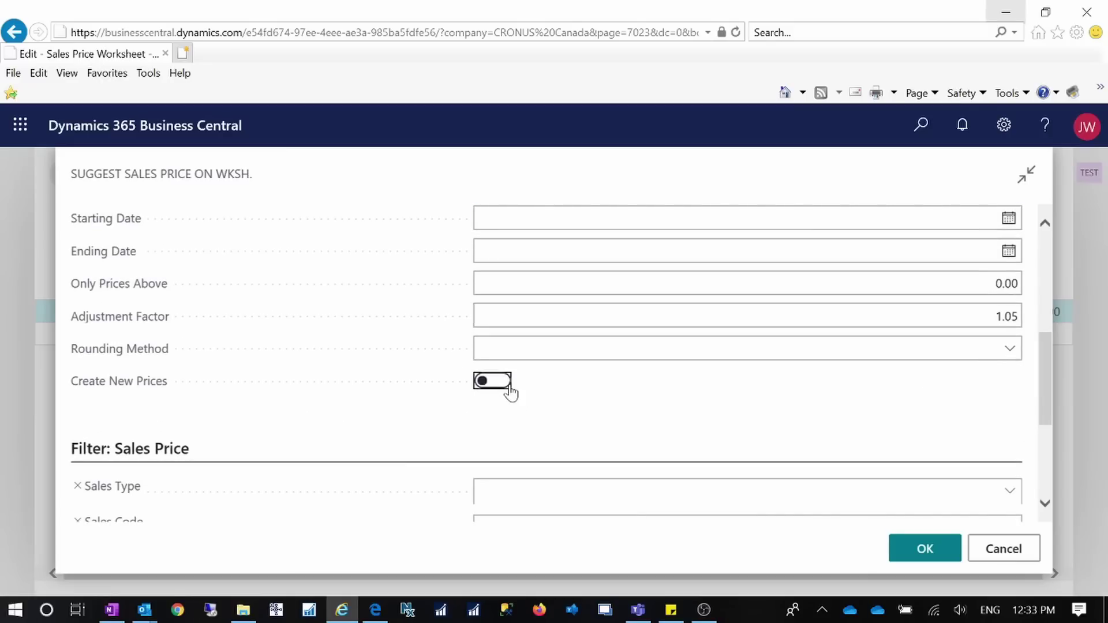
Step: Filter the source sales prices to Customer Price Group CAD2019, run the suggestion, and review the suggested CAD2020 lines
scroll(700, 351, "down", 4)
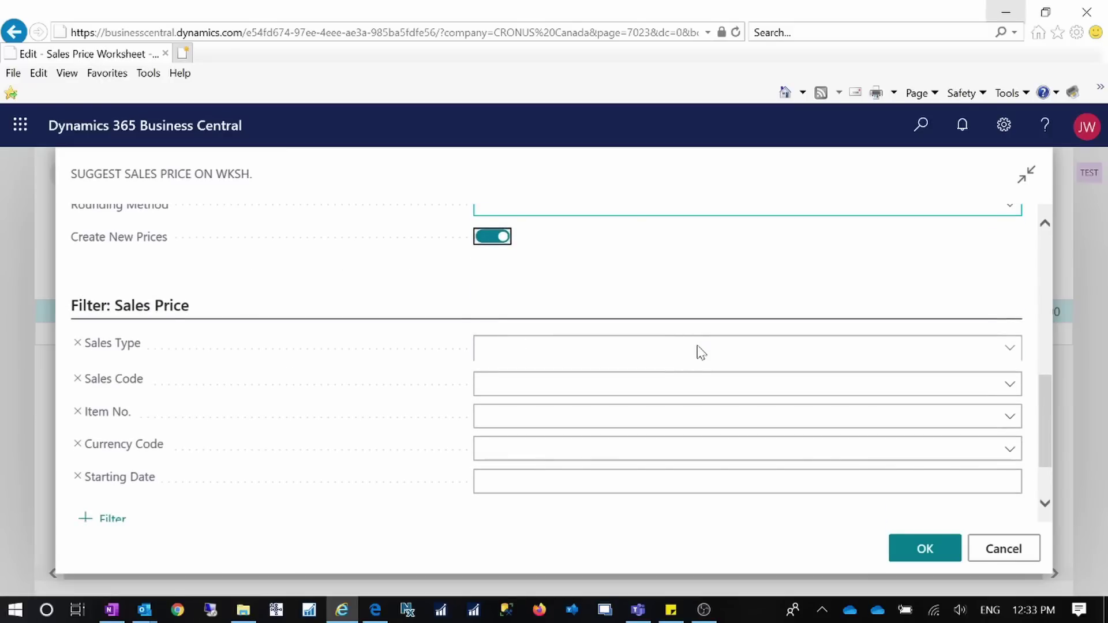
scroll(700, 351, "down", 2)
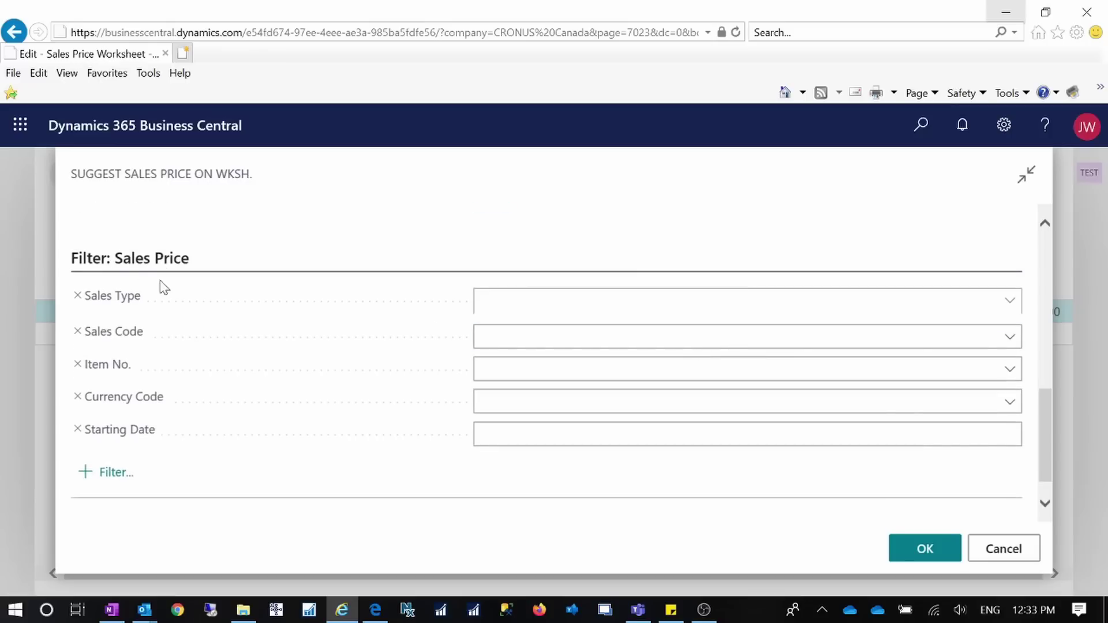
left_click(575, 309)
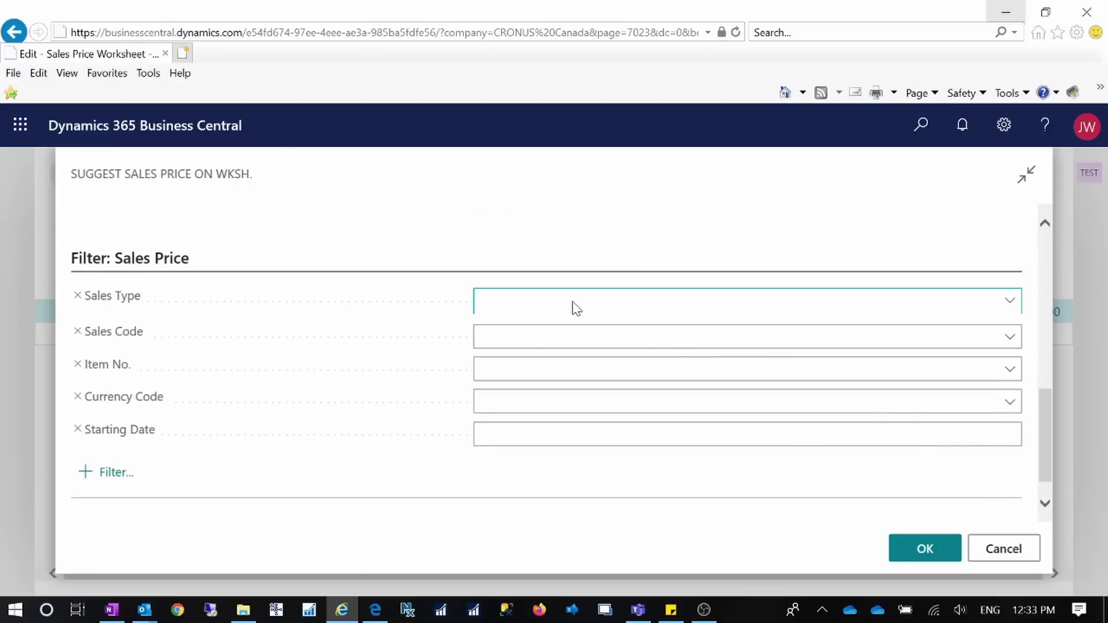
left_click(574, 300)
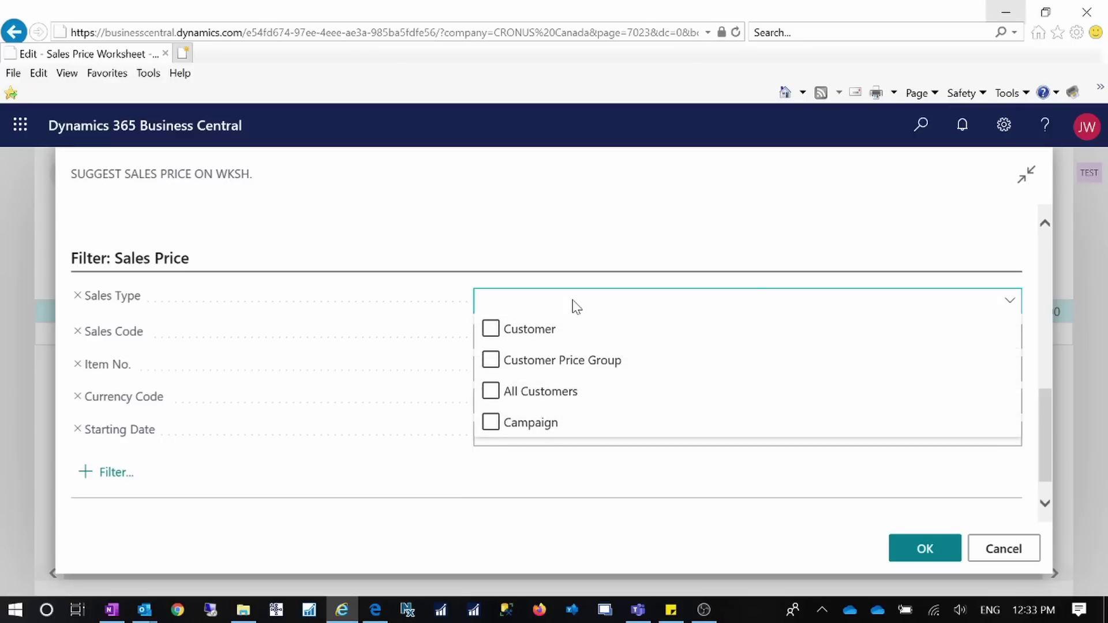
left_click(492, 360)
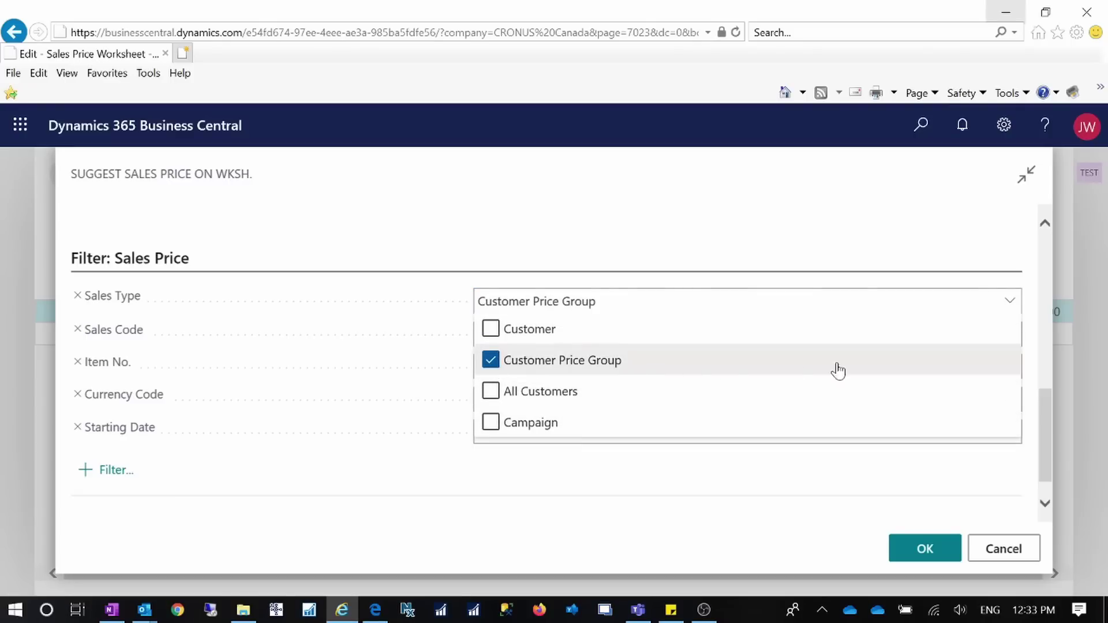
left_click(283, 470)
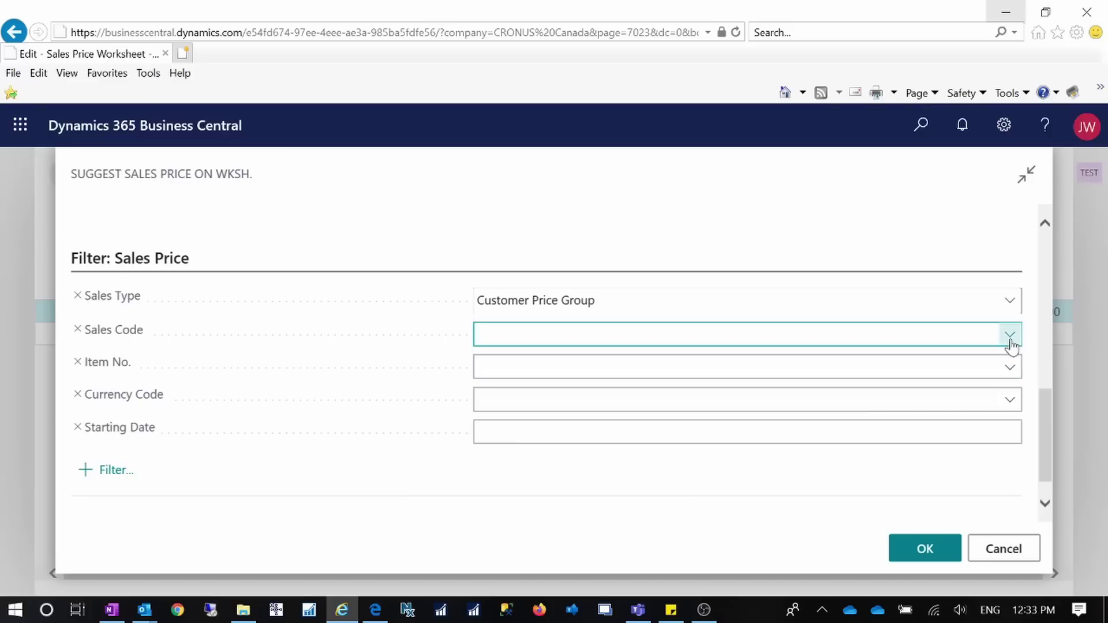
left_click(953, 339)
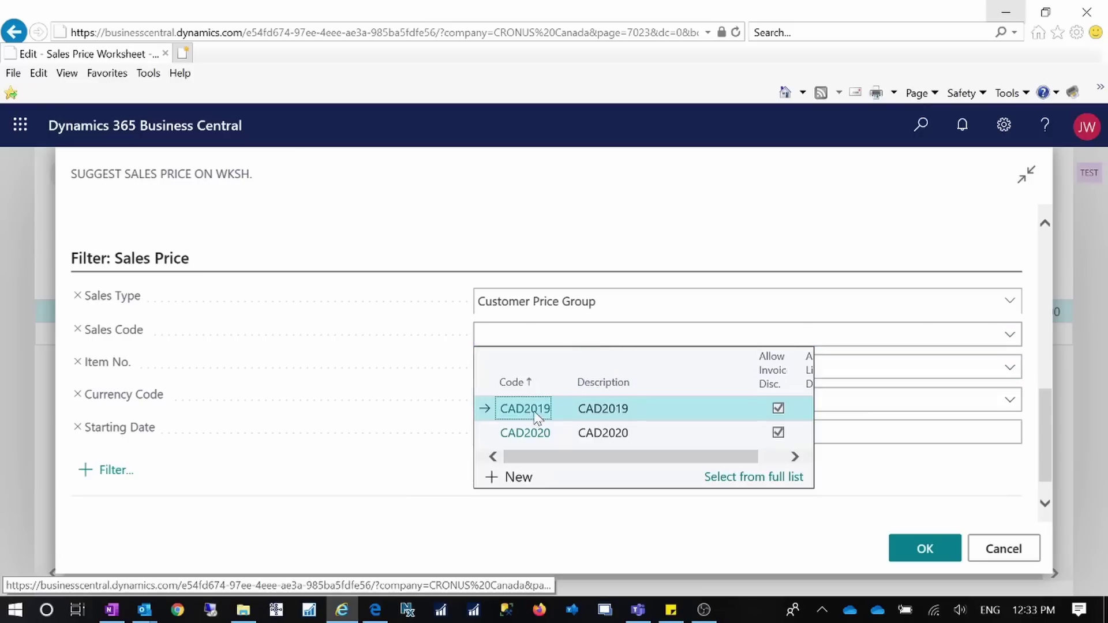
left_click(536, 410)
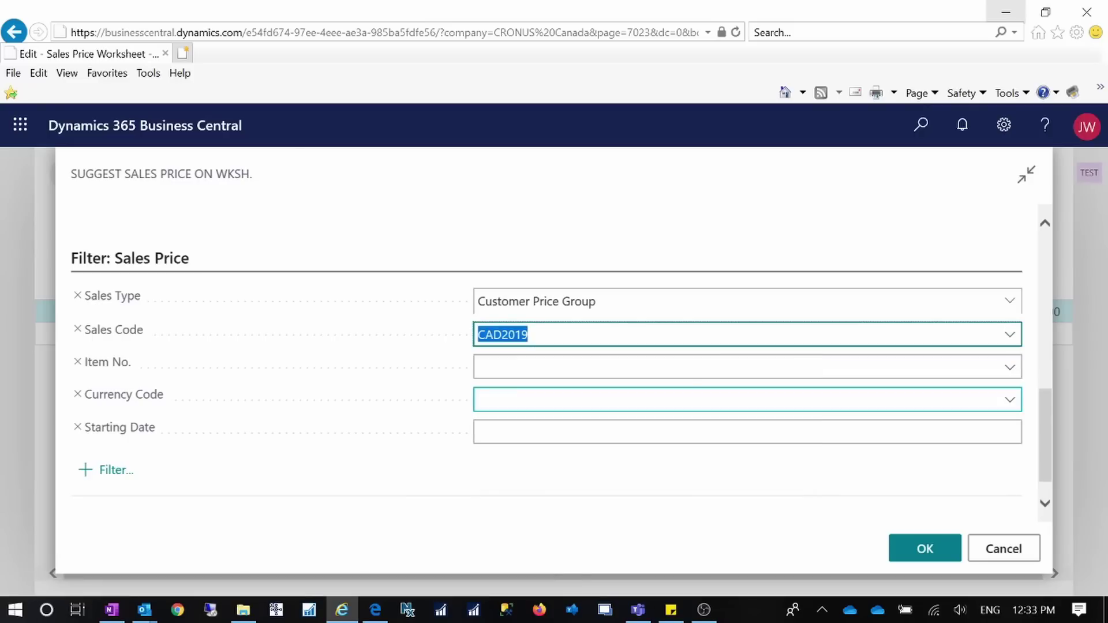
left_click(919, 552)
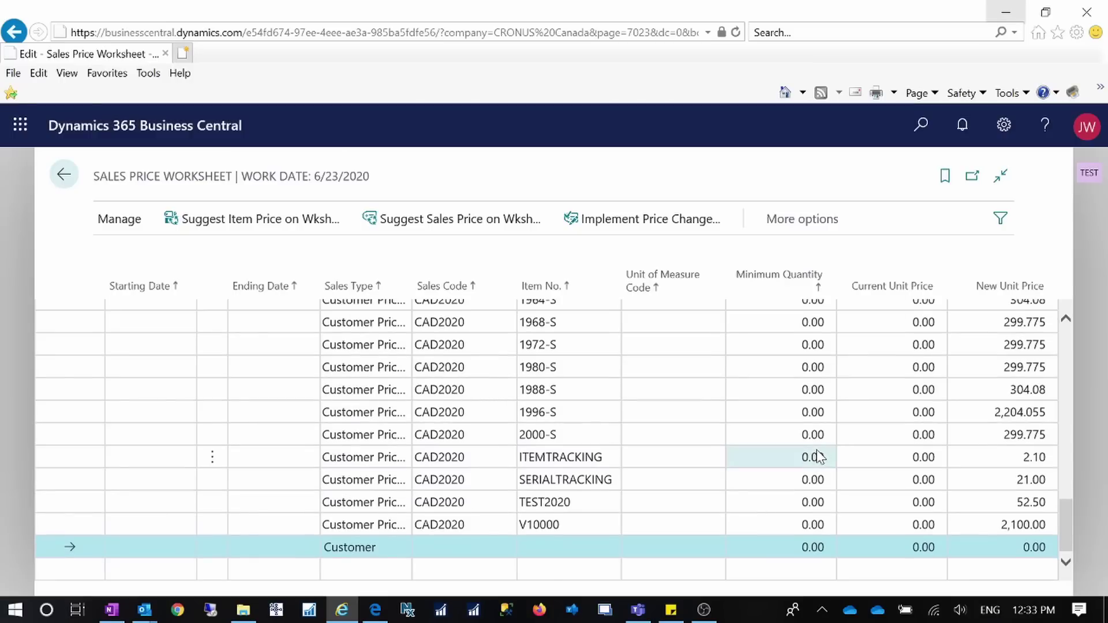
scroll(799, 495, "up", 5)
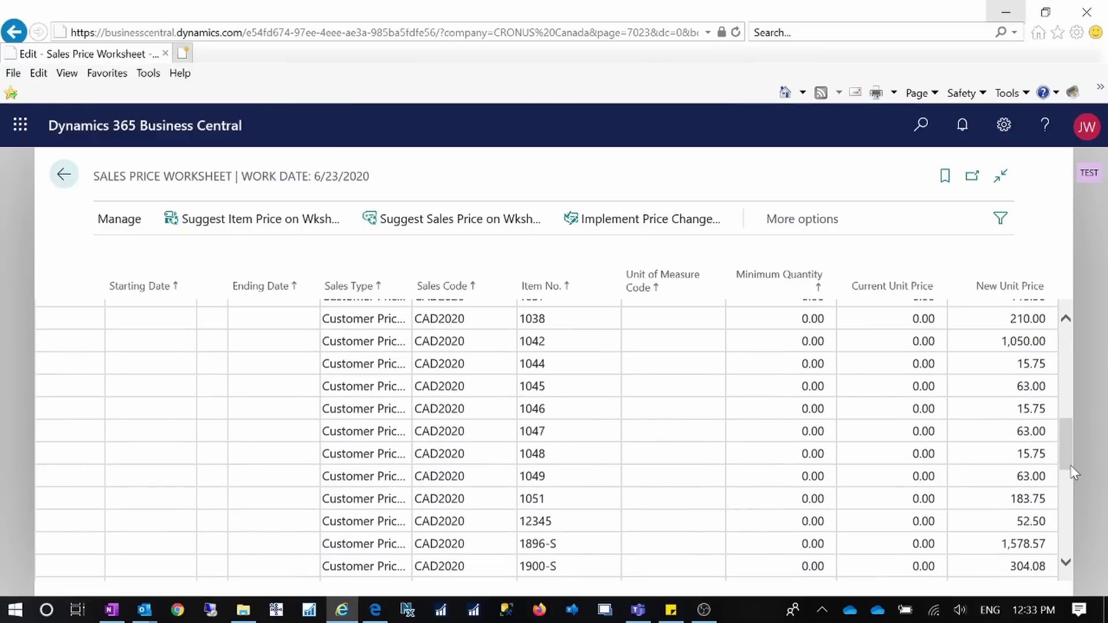
left_click_drag(1069, 462, 1061, 295)
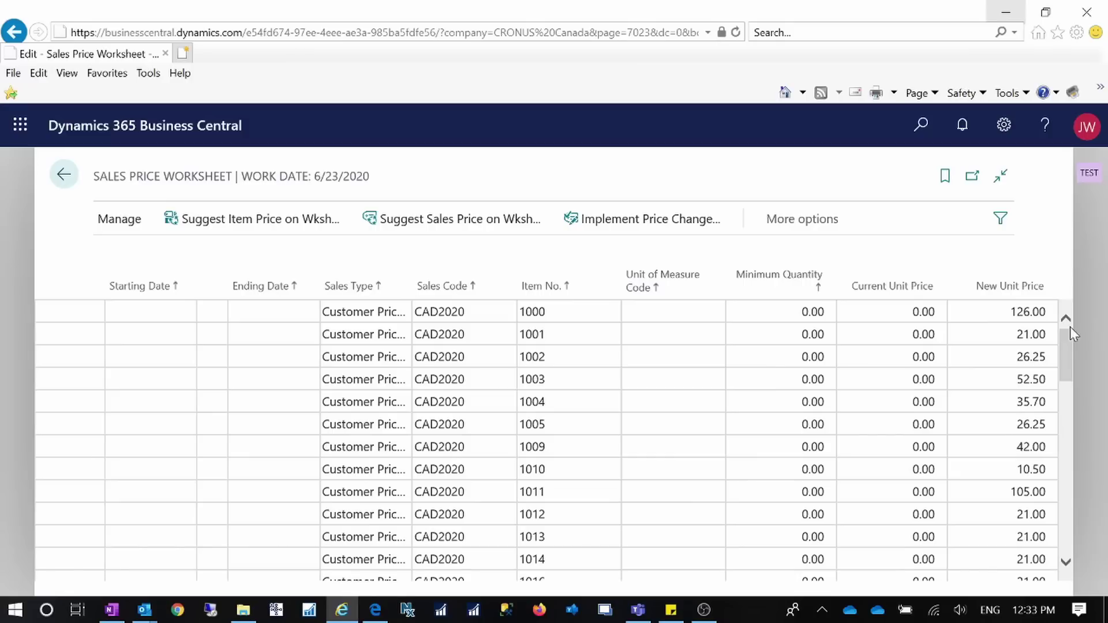
Step: Implement the price change for Sales Type Customer Price Group and Sales Code CAD2020, keeping the suggested lines in the worksheet
left_click(904, 315)
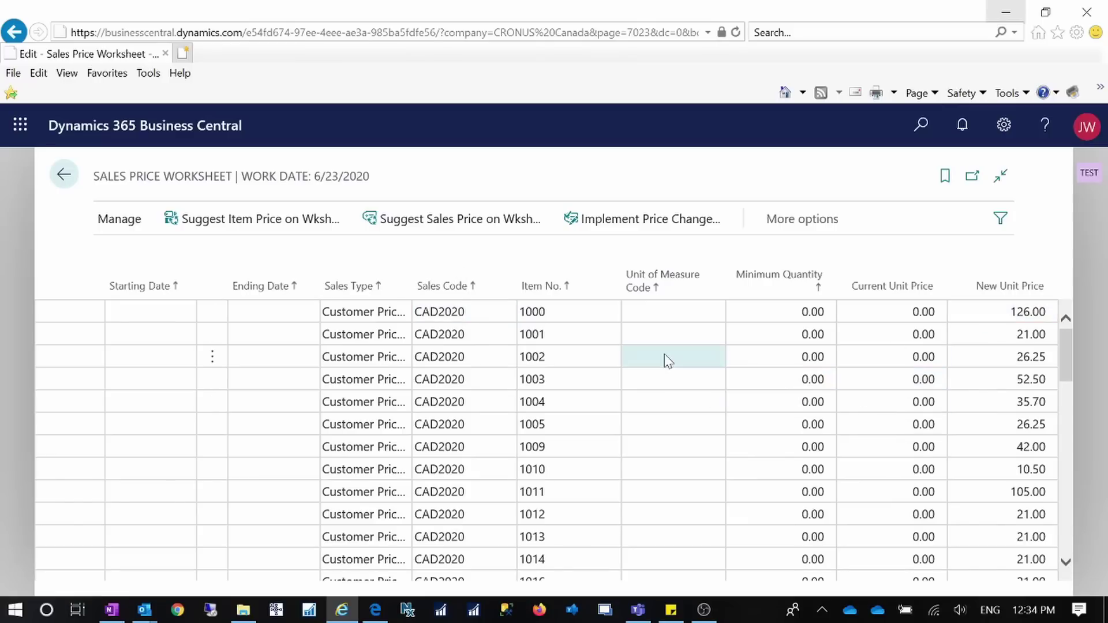
left_click(648, 228)
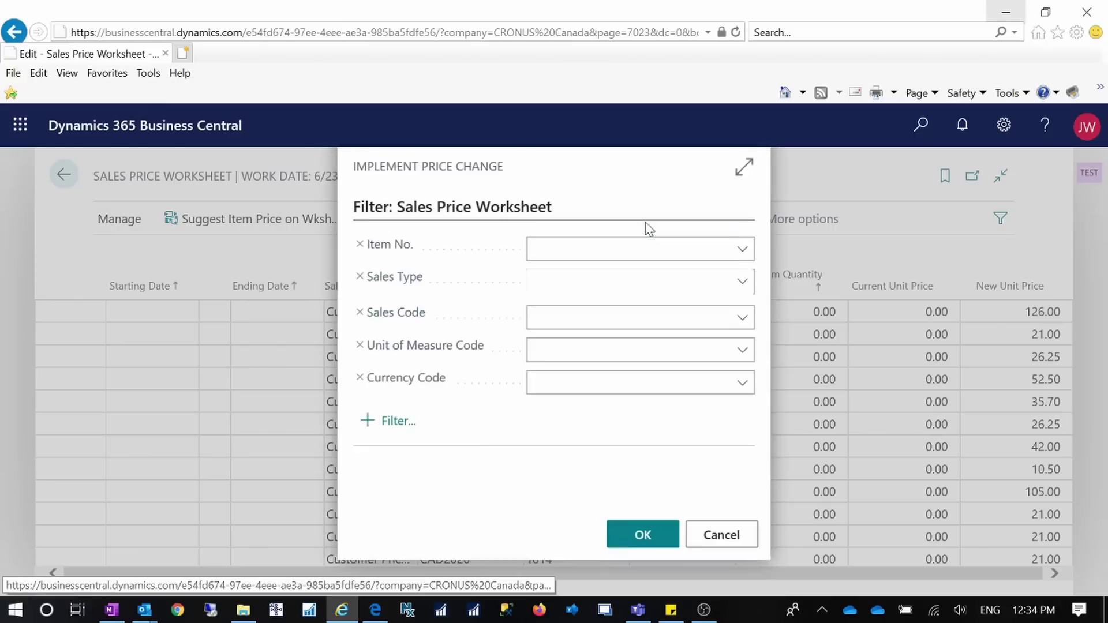
left_click(740, 291)
left_click(545, 349)
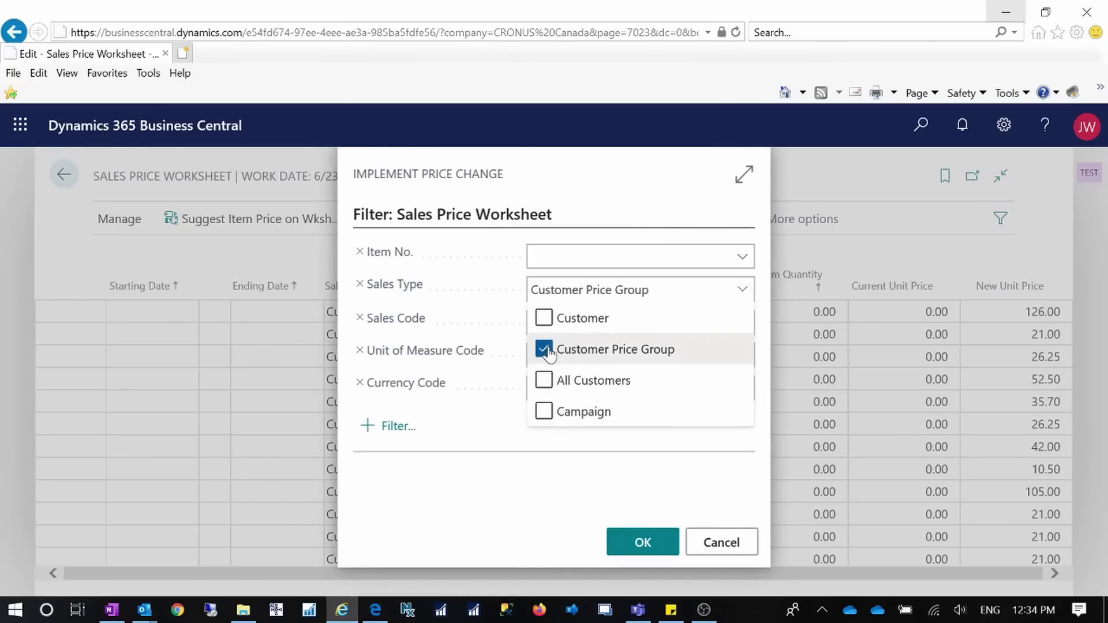
left_click(678, 485)
left_click(745, 322)
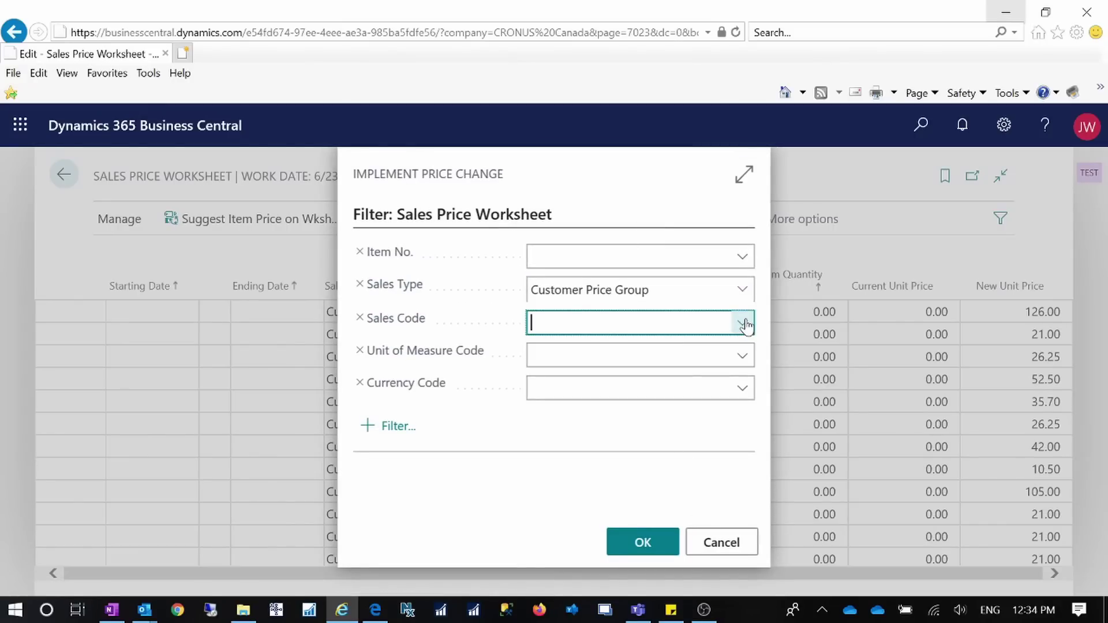
left_click(615, 422)
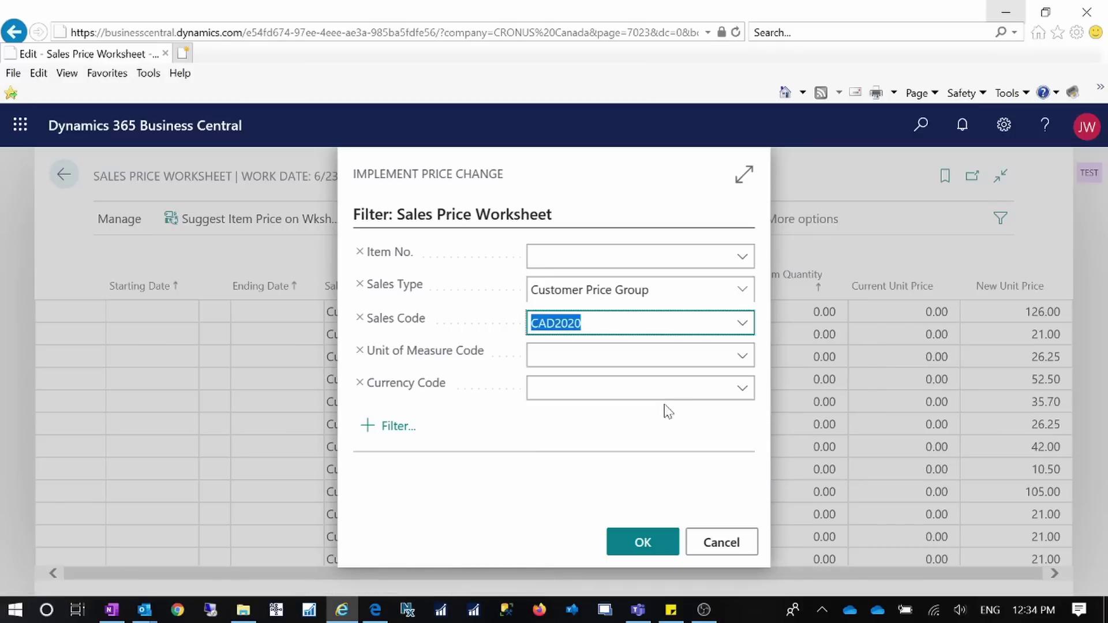
left_click(646, 545)
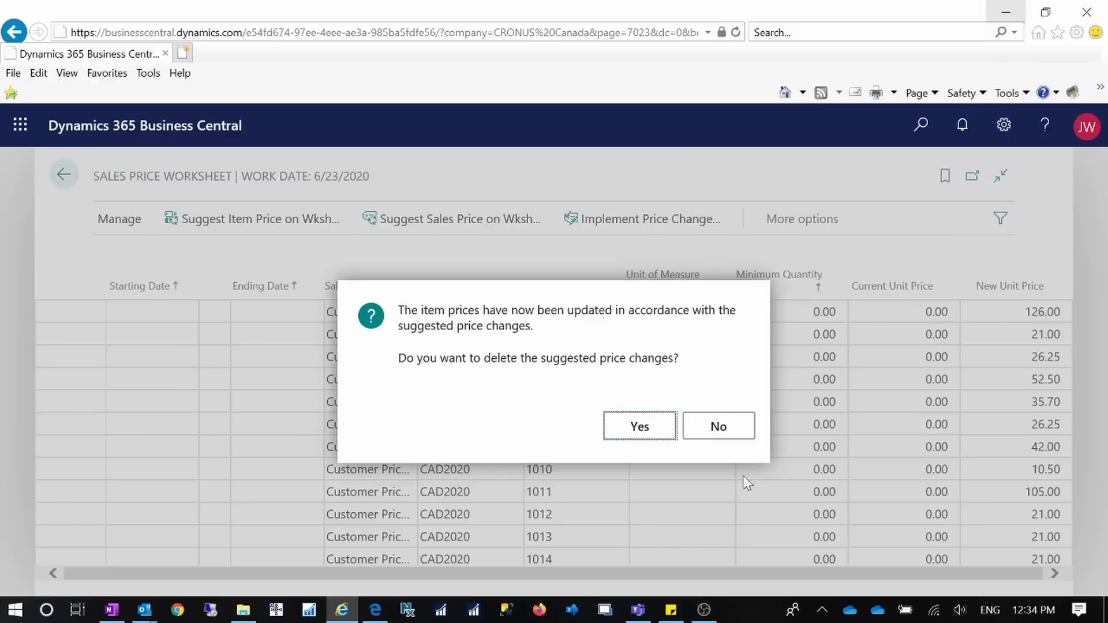
left_click(725, 434)
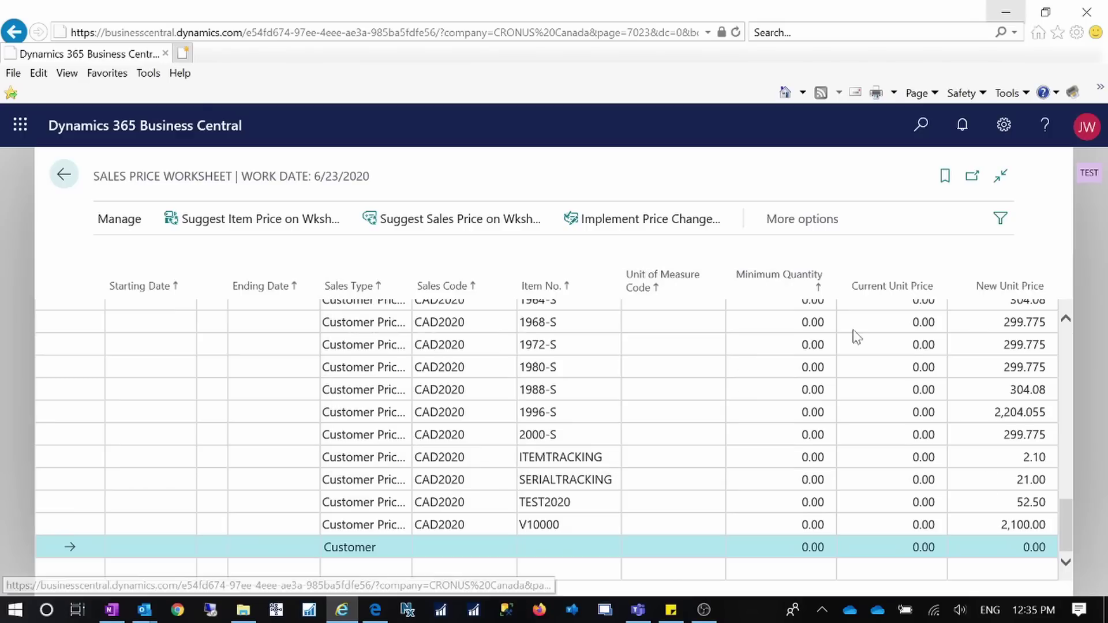
Step: Leave the worksheet, open the Sales Prices list, and review the prices for Customer Price Group CAD2020
left_click(68, 171)
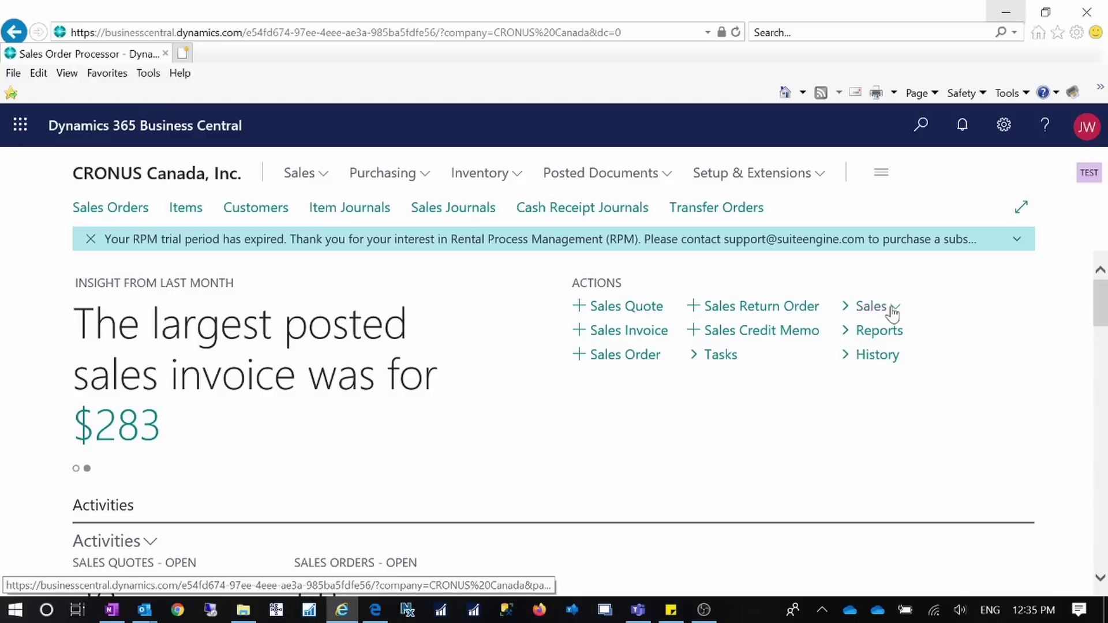
left_click(892, 314)
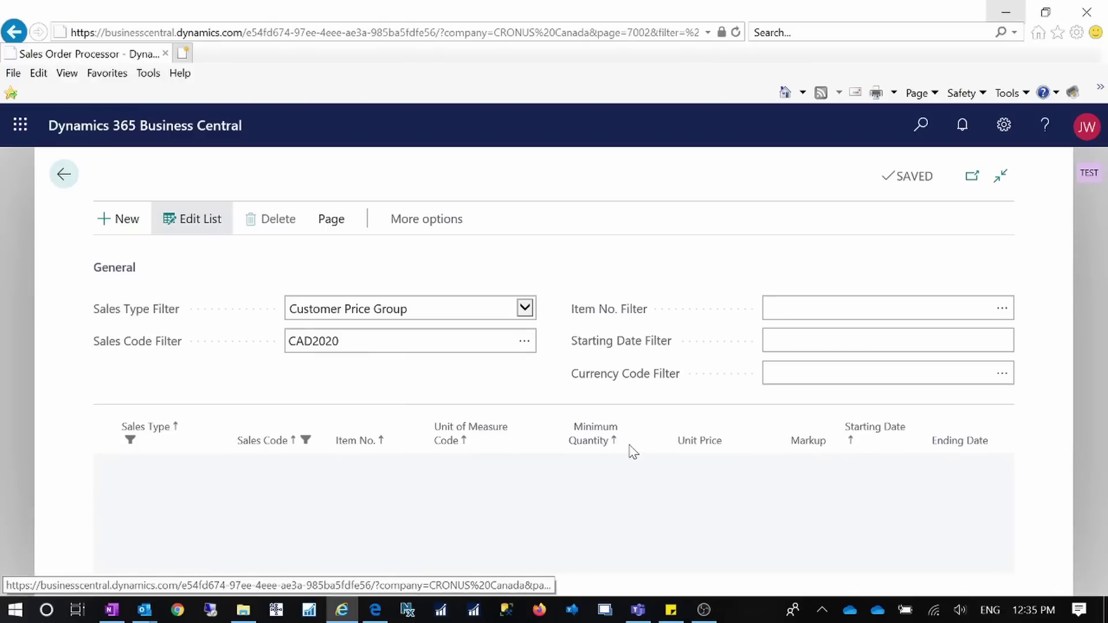
scroll(625, 470, "down", 3)
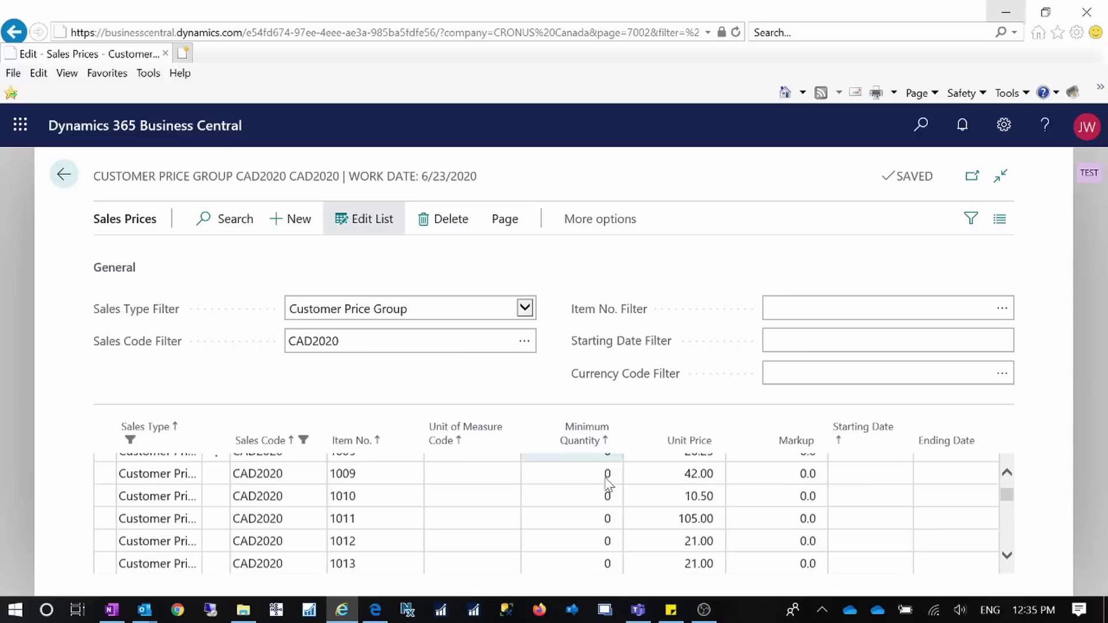
scroll(606, 484, "down", 3)
scroll(524, 500, "up", 3)
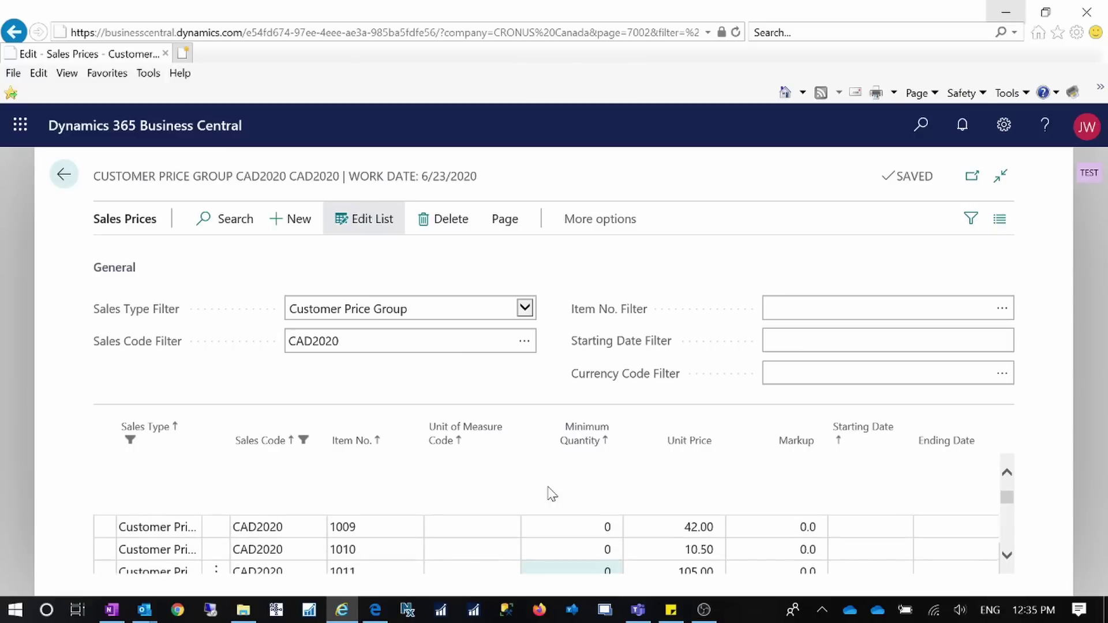
scroll(560, 496, "up", 3)
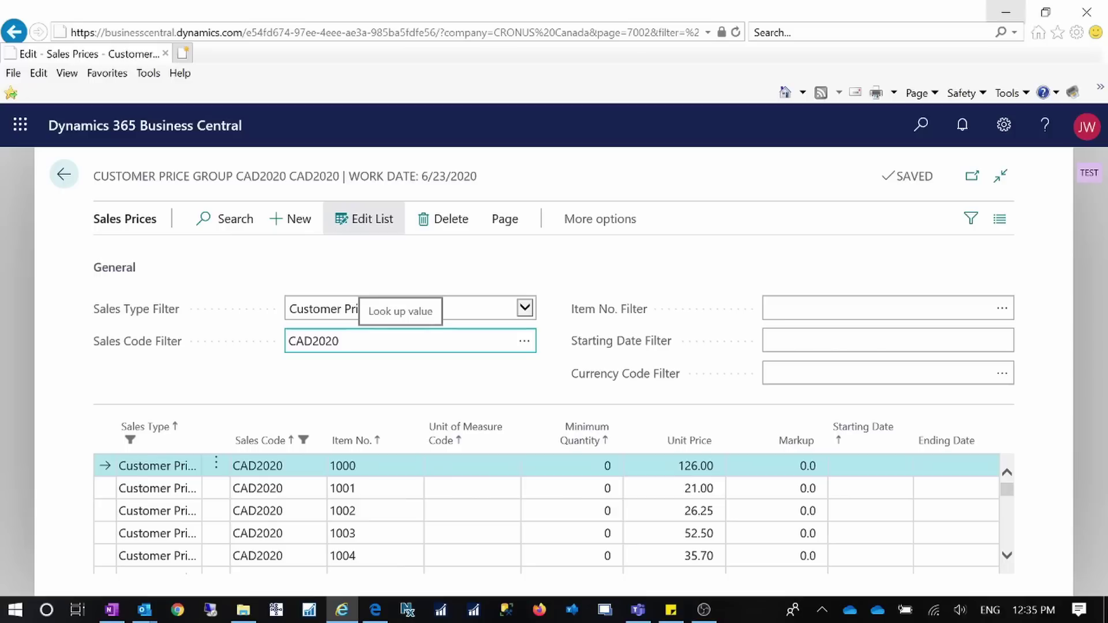
left_click(525, 309)
left_click(576, 280)
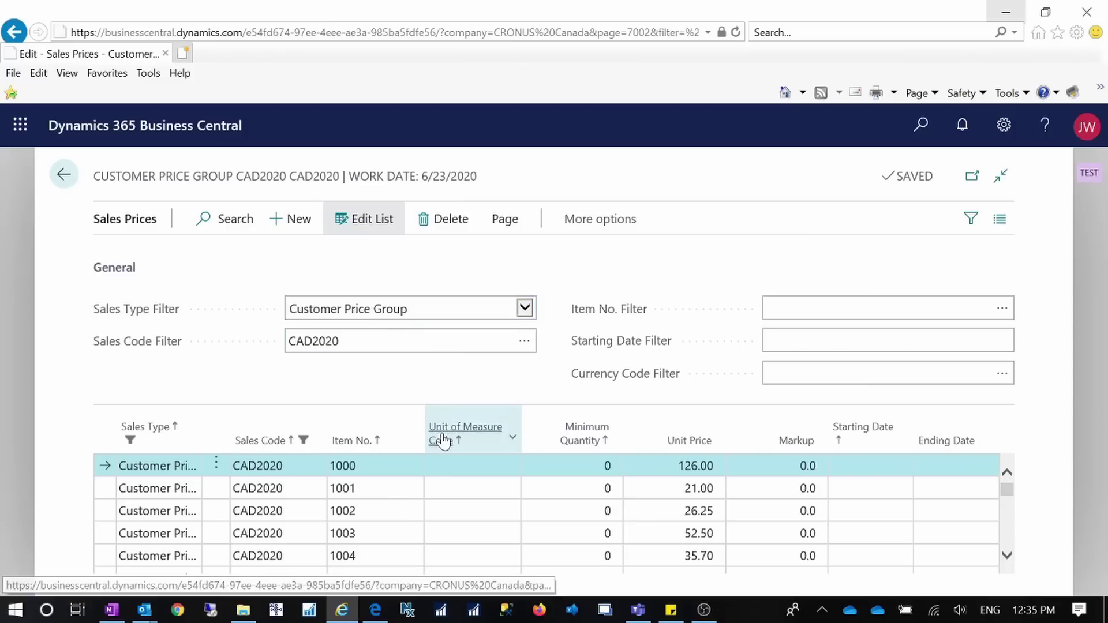
mouse_move(460, 443)
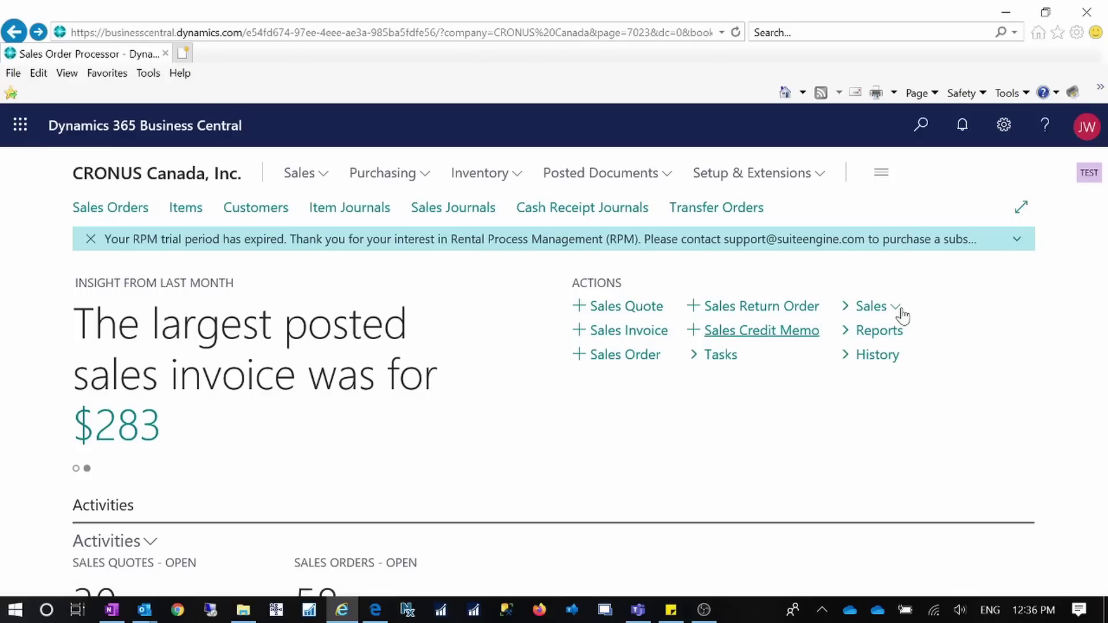
Step: Reopen the Sales Prices list, set the Sales Type Filter to Customer, and clear the Sales Code Filter
left_click(901, 312)
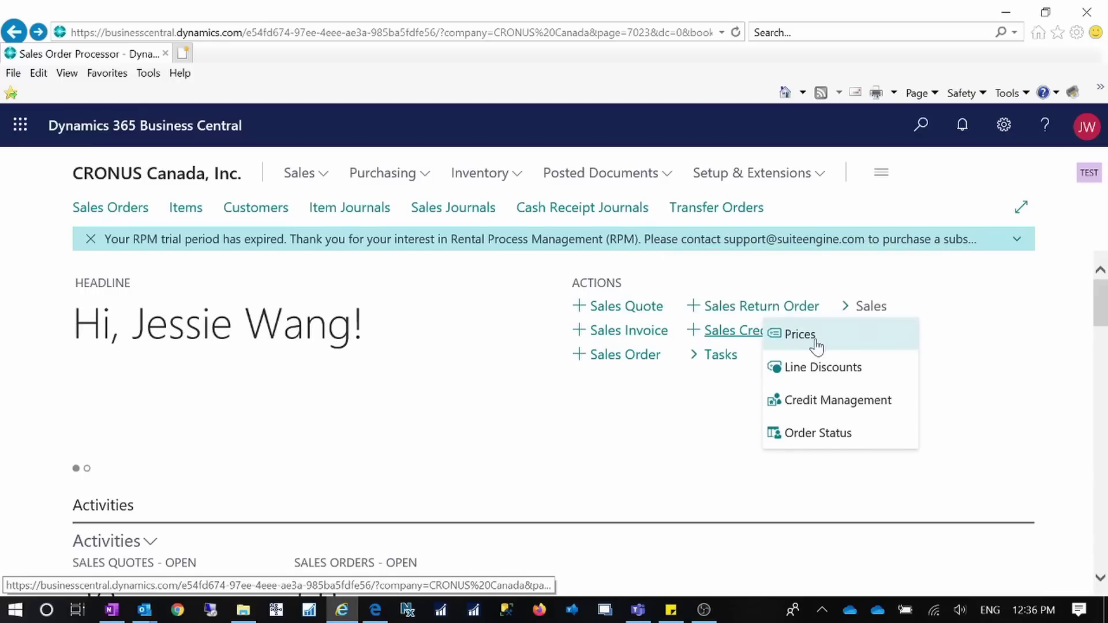
left_click(683, 364)
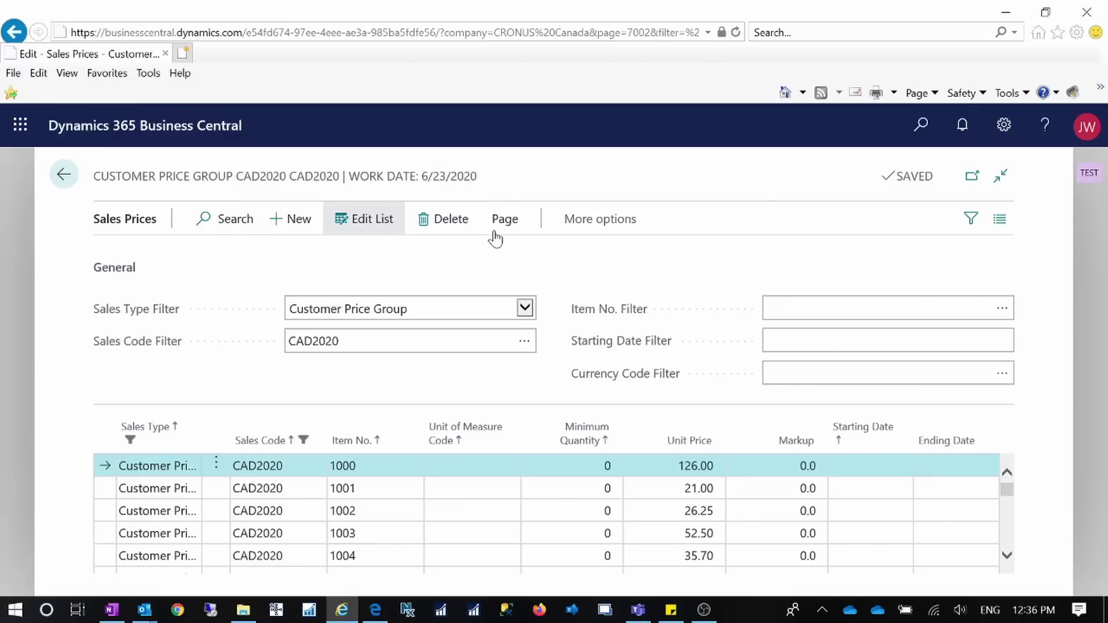
left_click(532, 315)
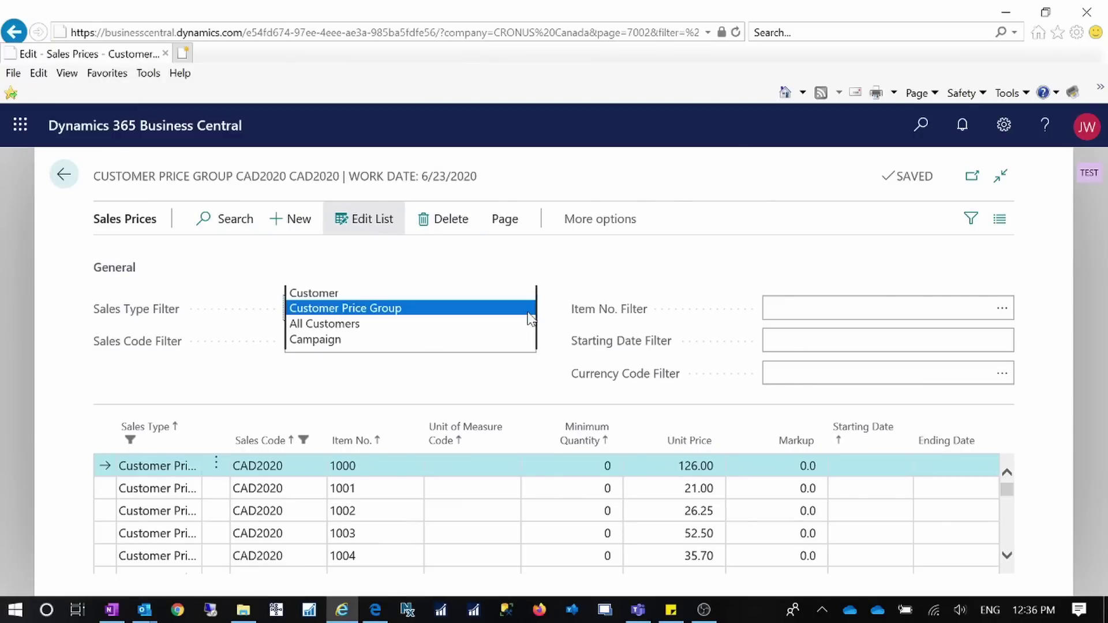
left_click(445, 295)
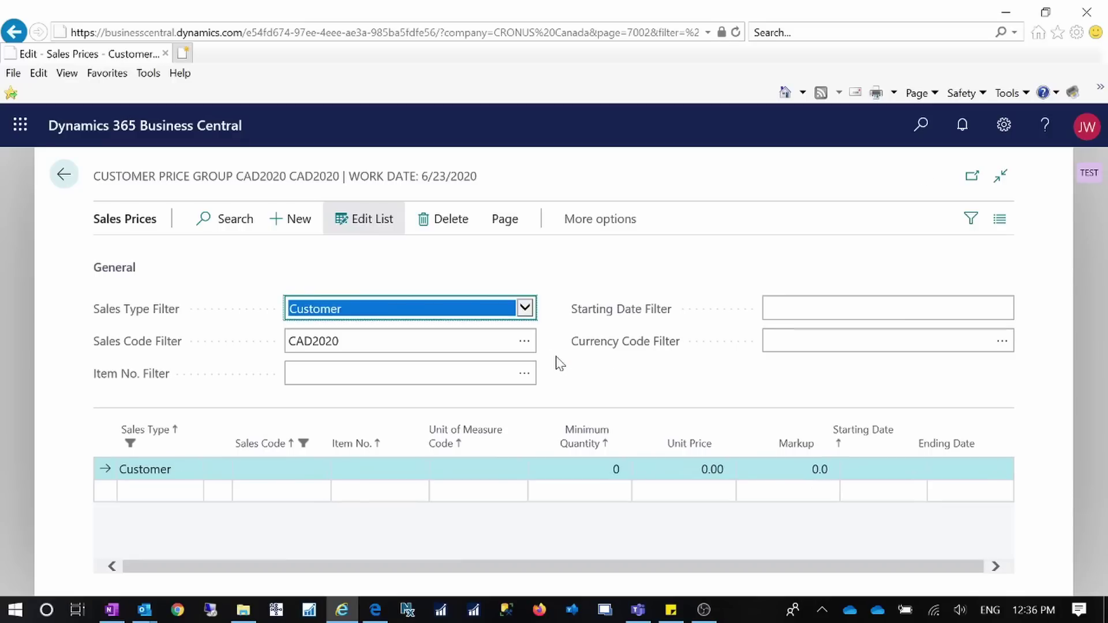
key("Tab")
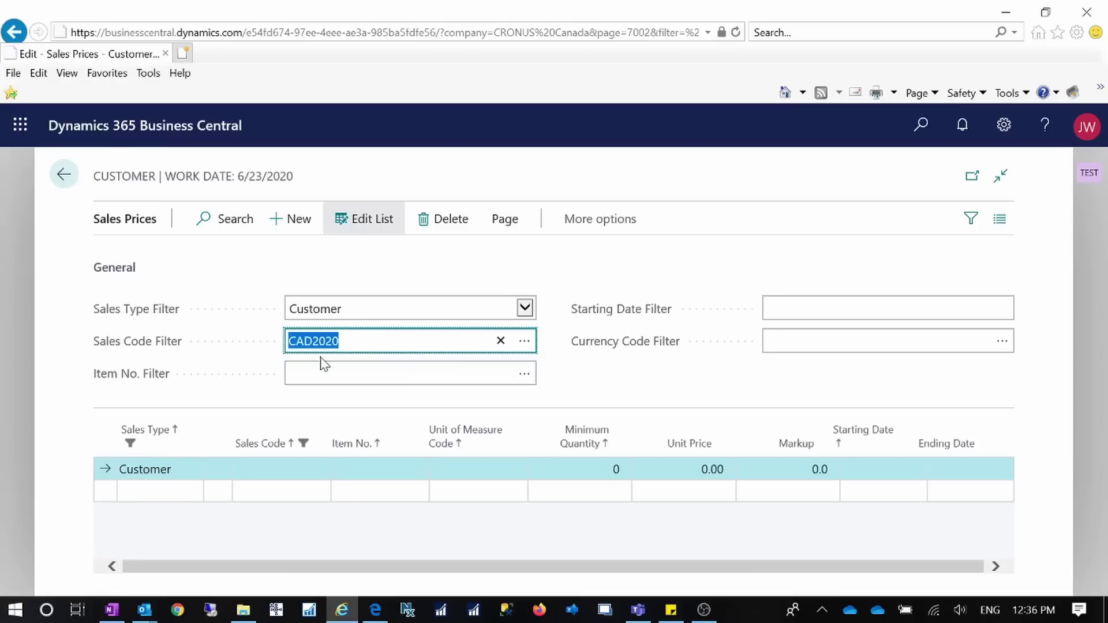
left_click(502, 340)
key("Tab")
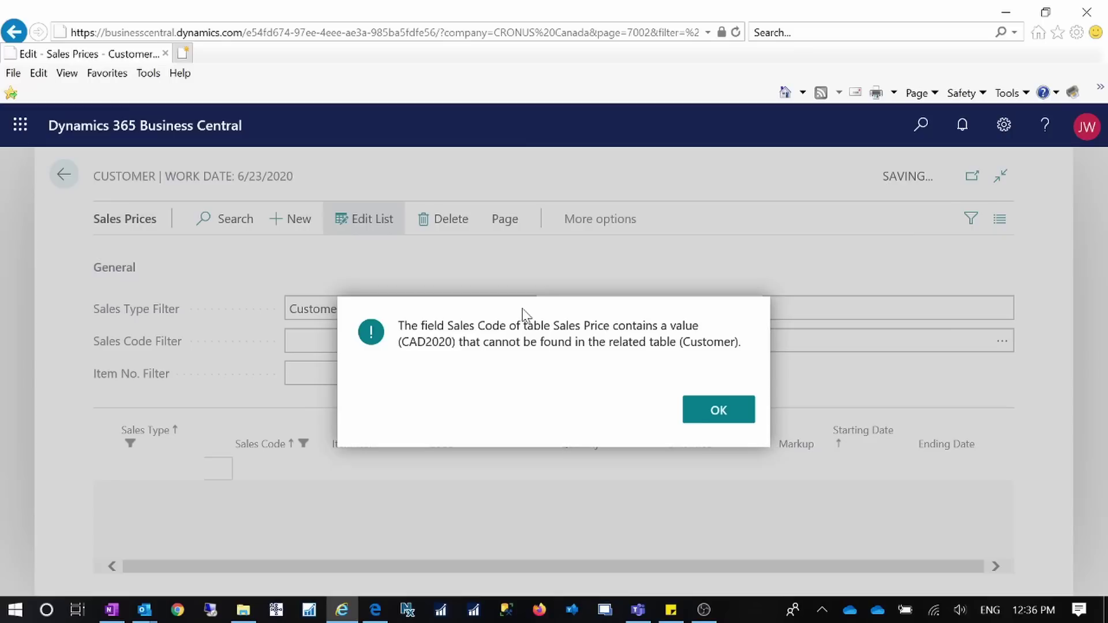
left_click(689, 416)
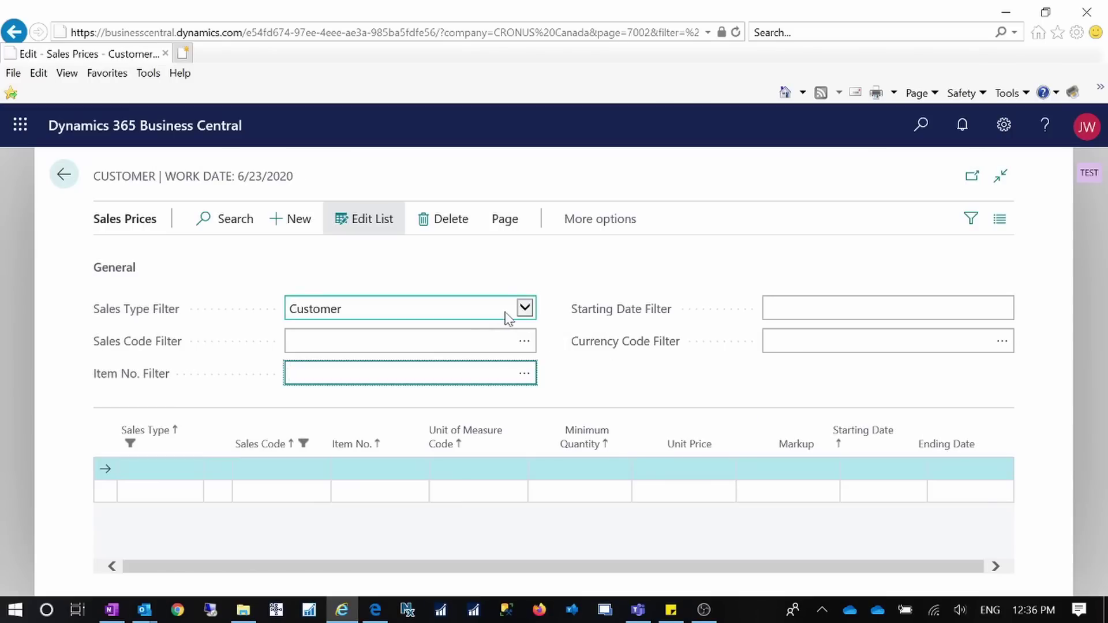
Step: Try to set the Sales Type Filter to All Customers, check the validation details, and revert the change
left_click(525, 308)
left_click(374, 345)
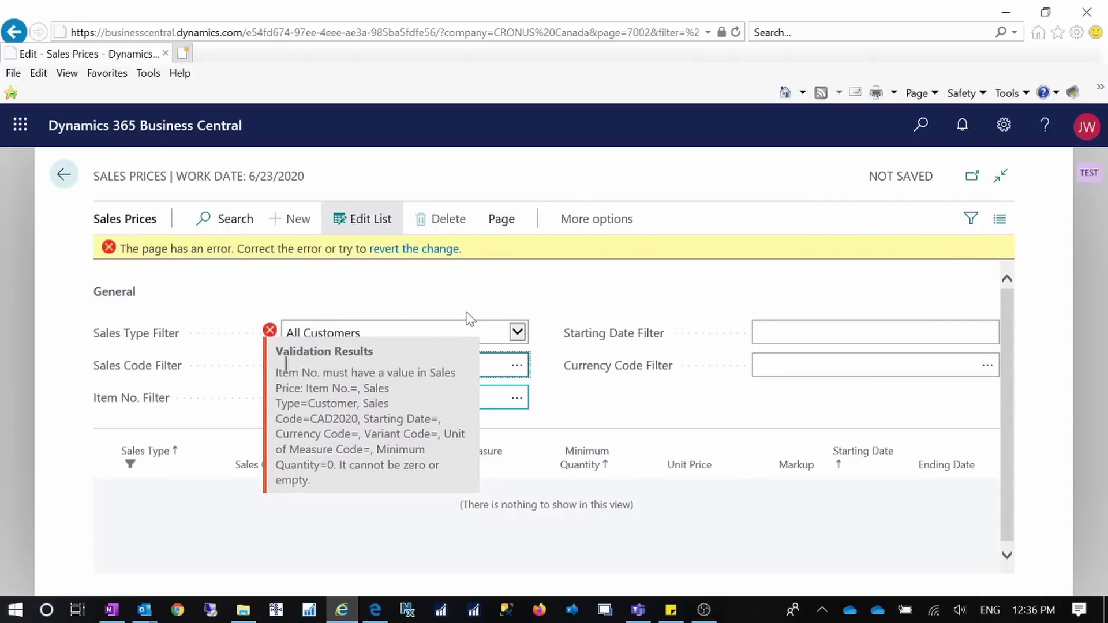
mouse_move(270, 333)
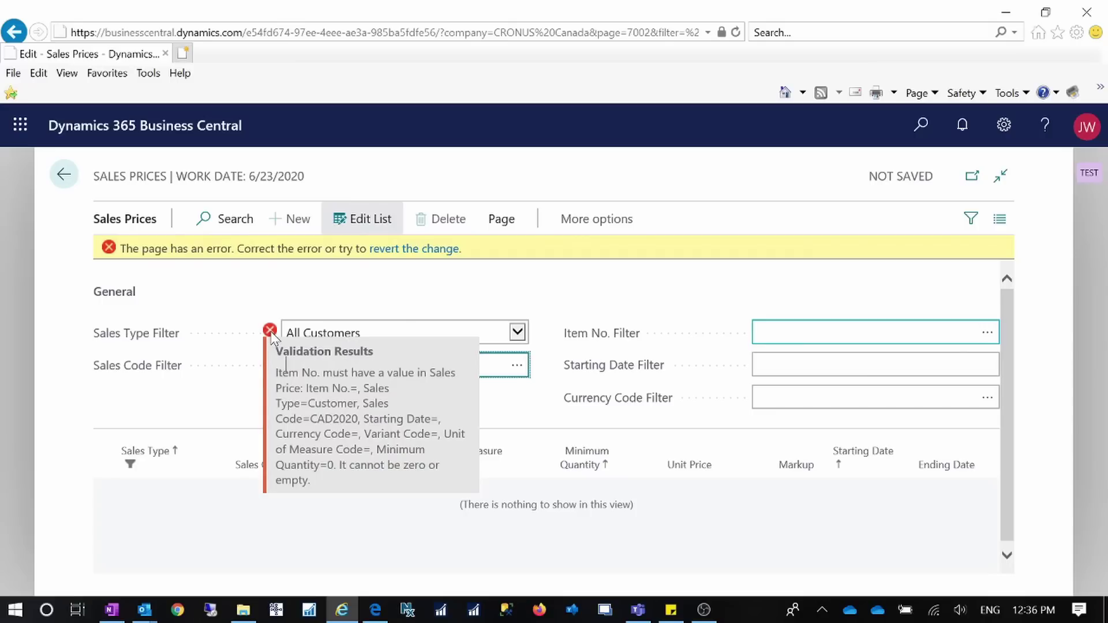
left_click(464, 341)
left_click(446, 364)
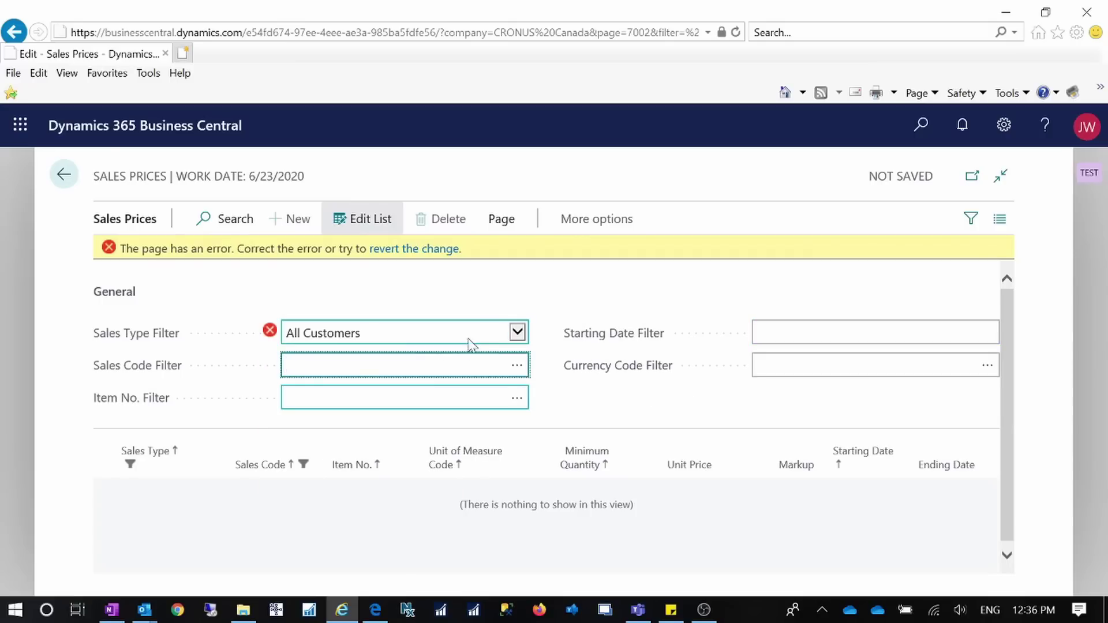
left_click(378, 252)
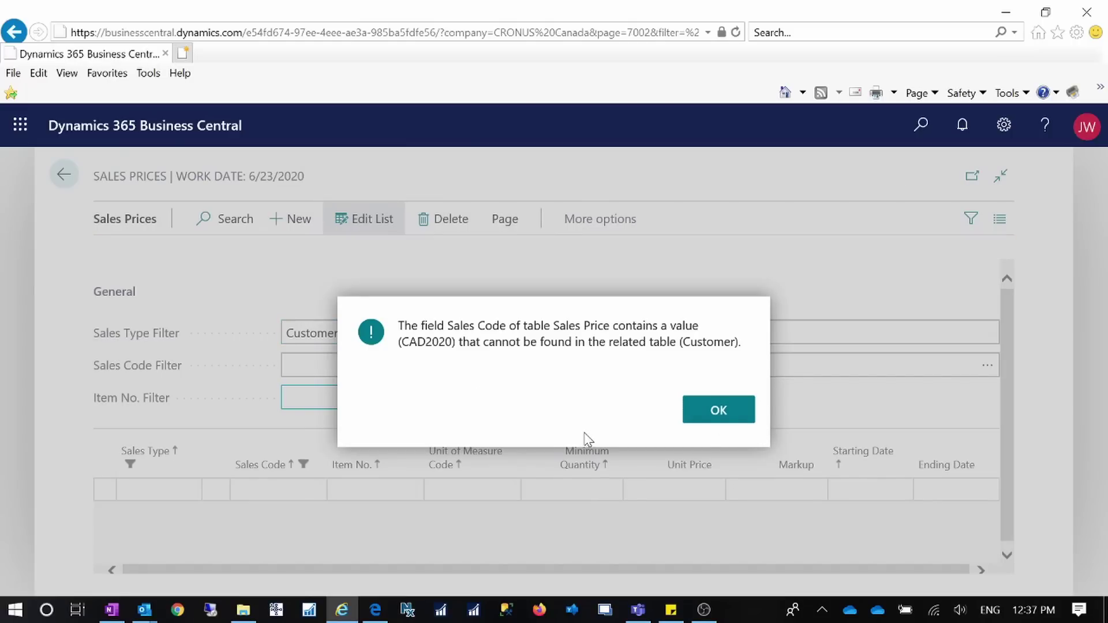
left_click(710, 419)
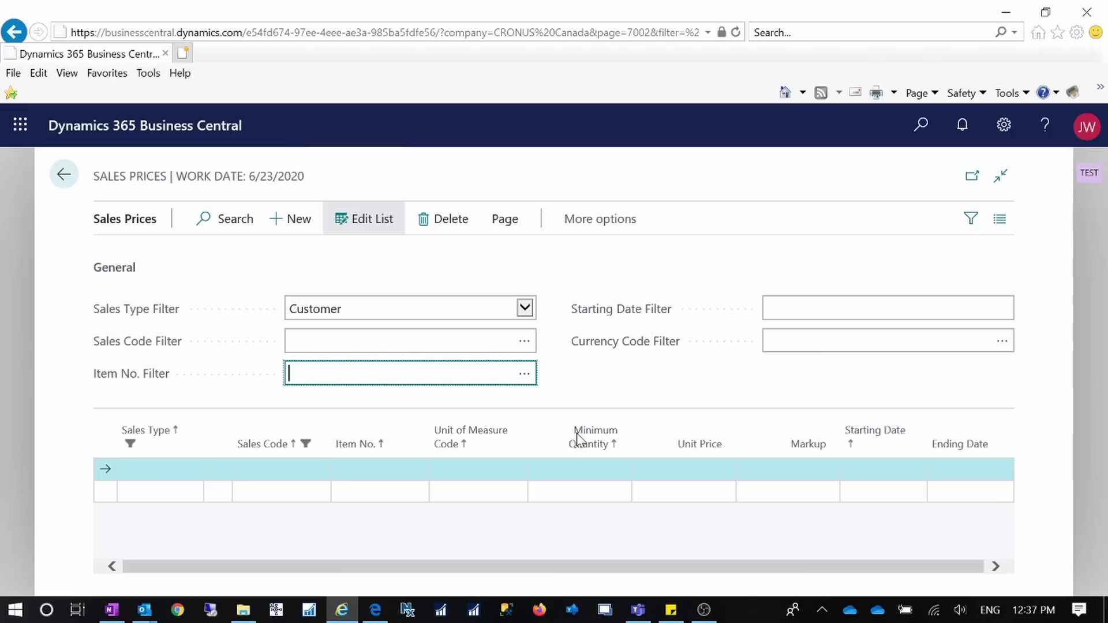
Step: Try to set the Sales Type Filter to Campaign and revert the change
left_click(524, 307)
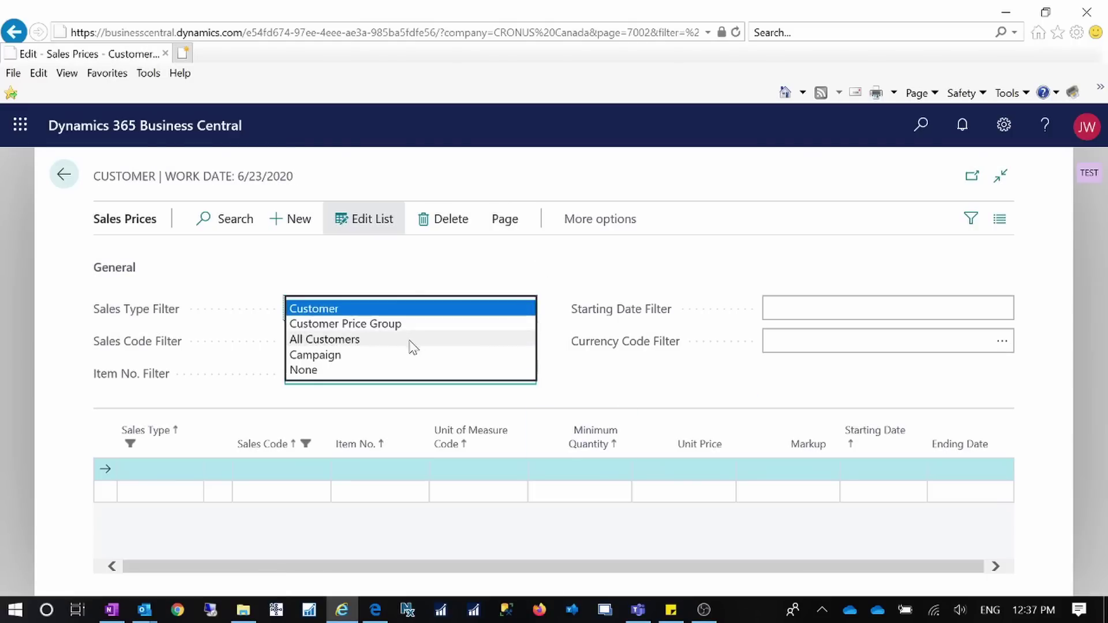
left_click(354, 357)
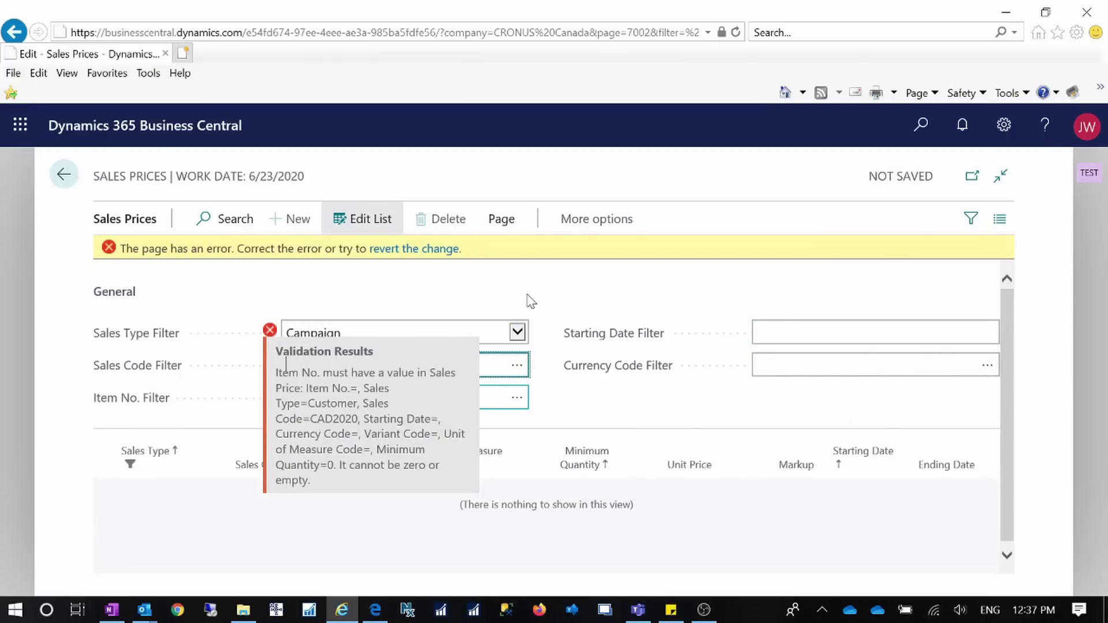
left_click(444, 254)
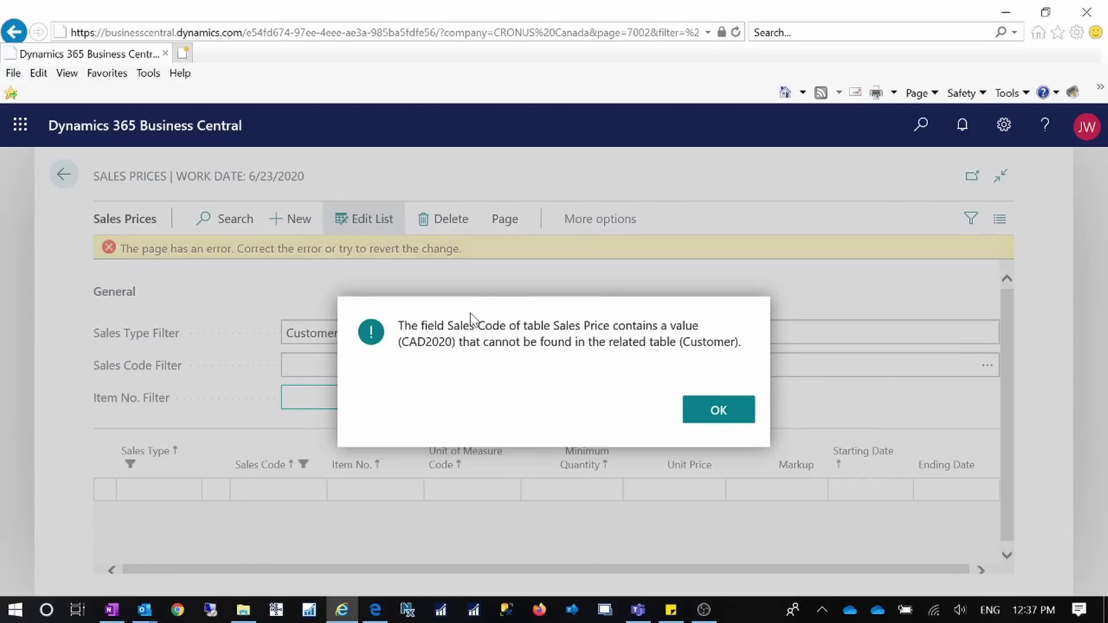
left_click(732, 420)
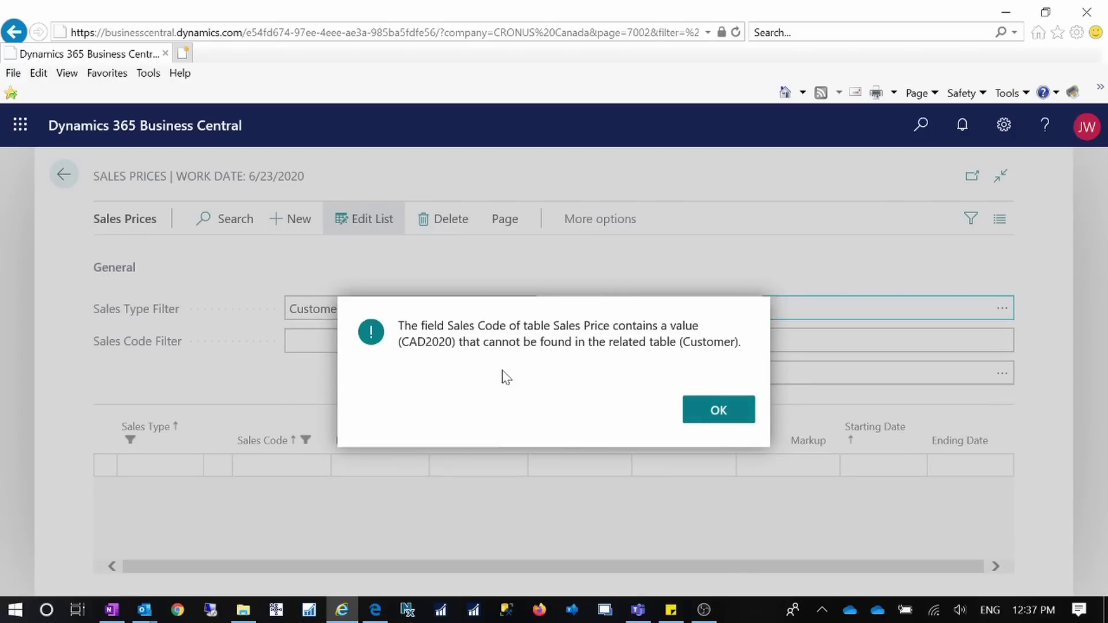
Step: Leave the Sales Prices list and return to the home page
key("shift+F3")
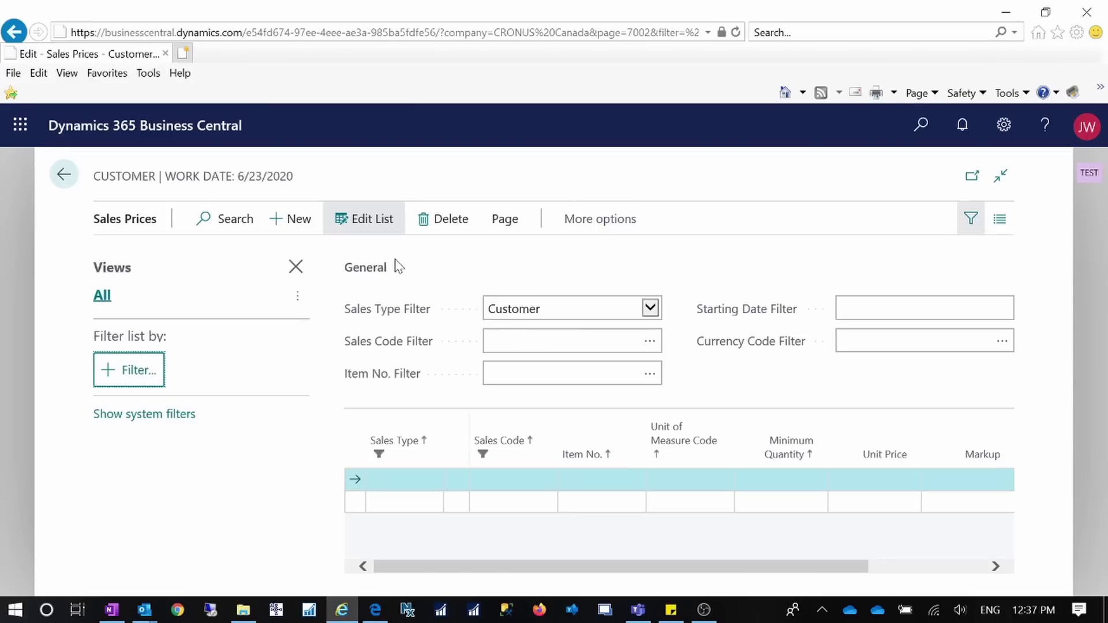
left_click(295, 269)
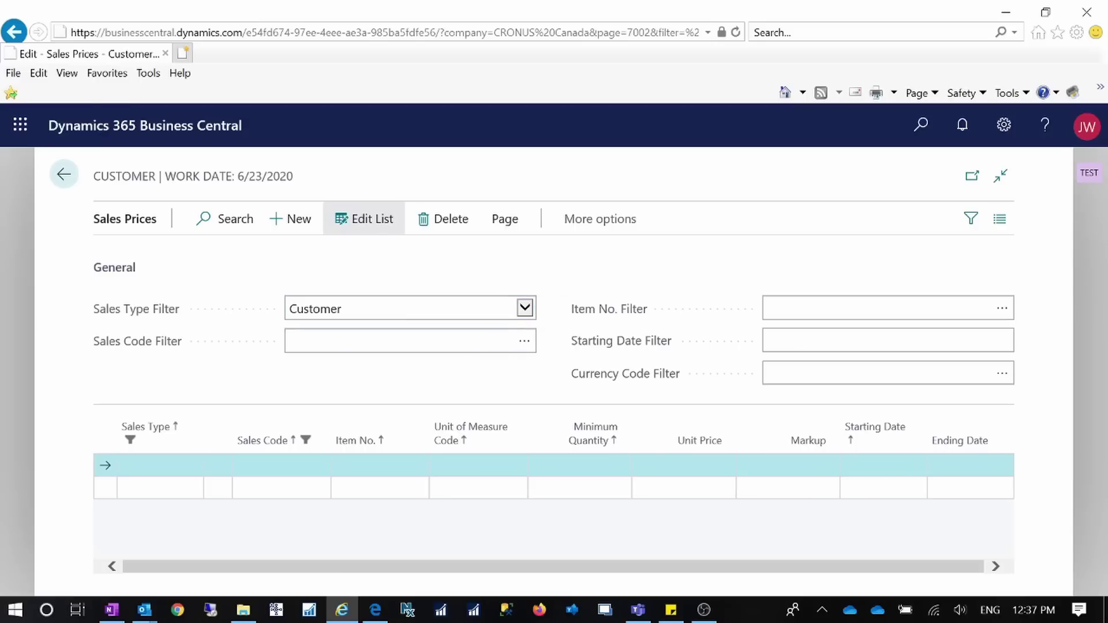
left_click(65, 175)
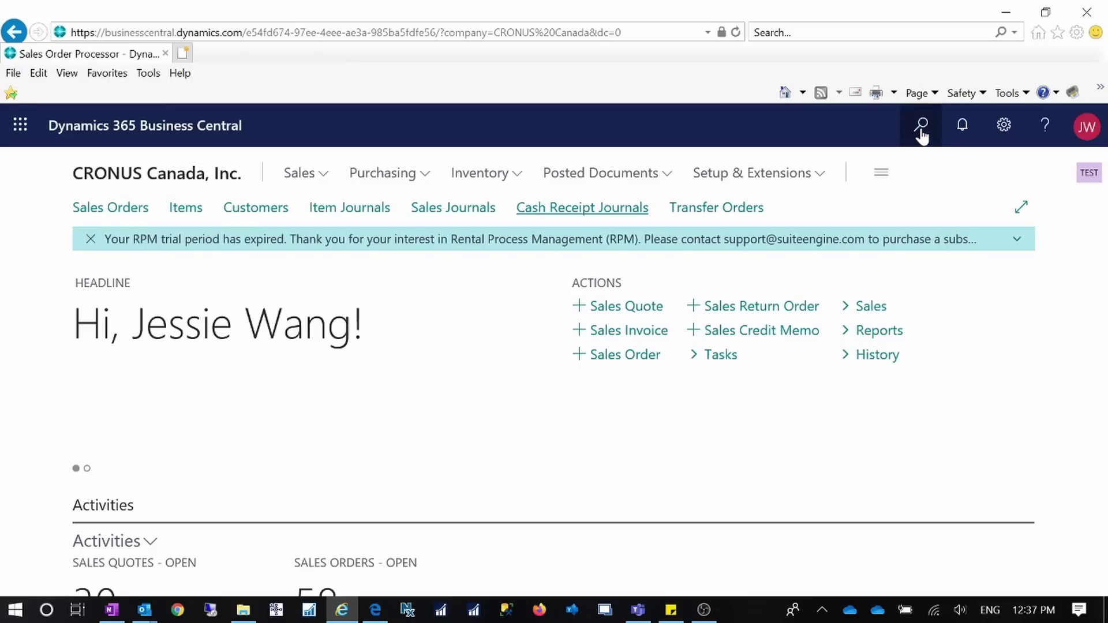
left_click(921, 129)
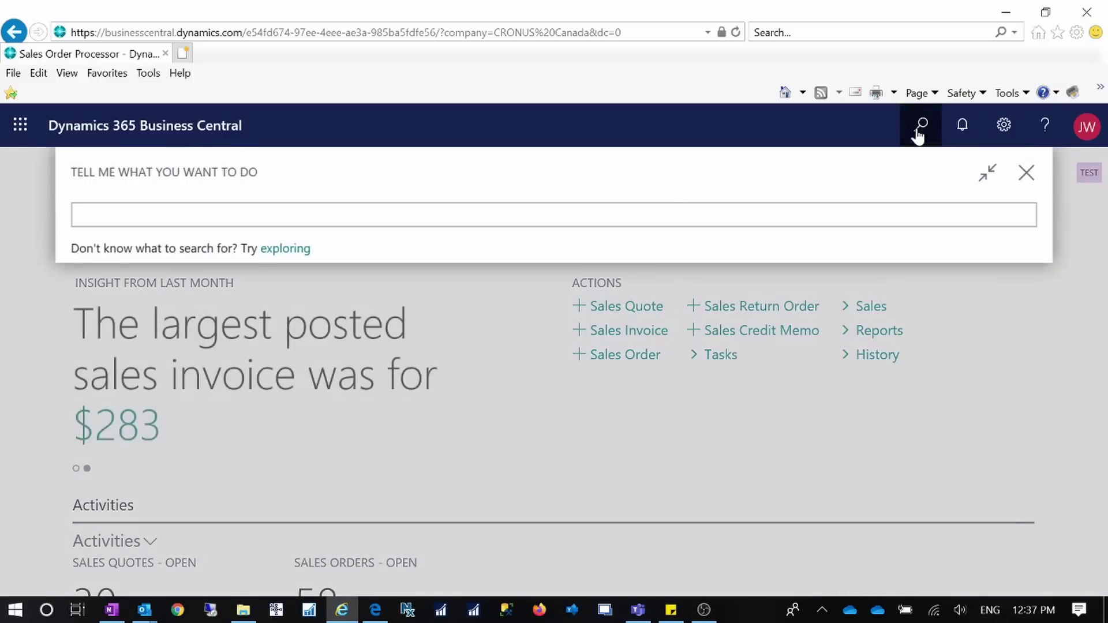
left_click(918, 135)
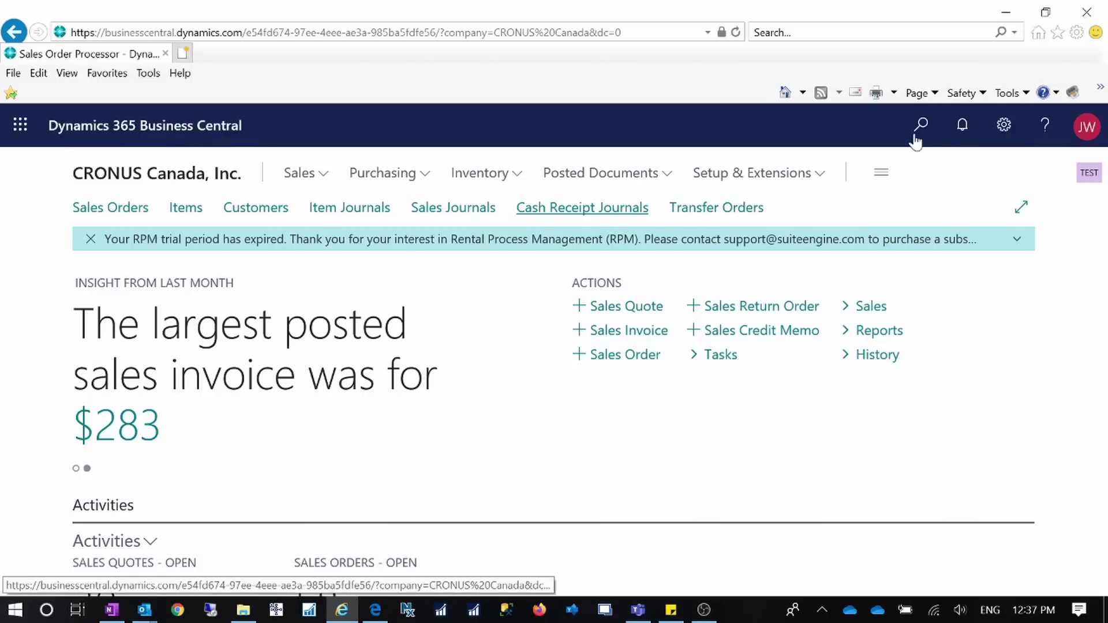
Step: Search for "customer pr" and open the Customer Price Groups list
left_click(921, 128)
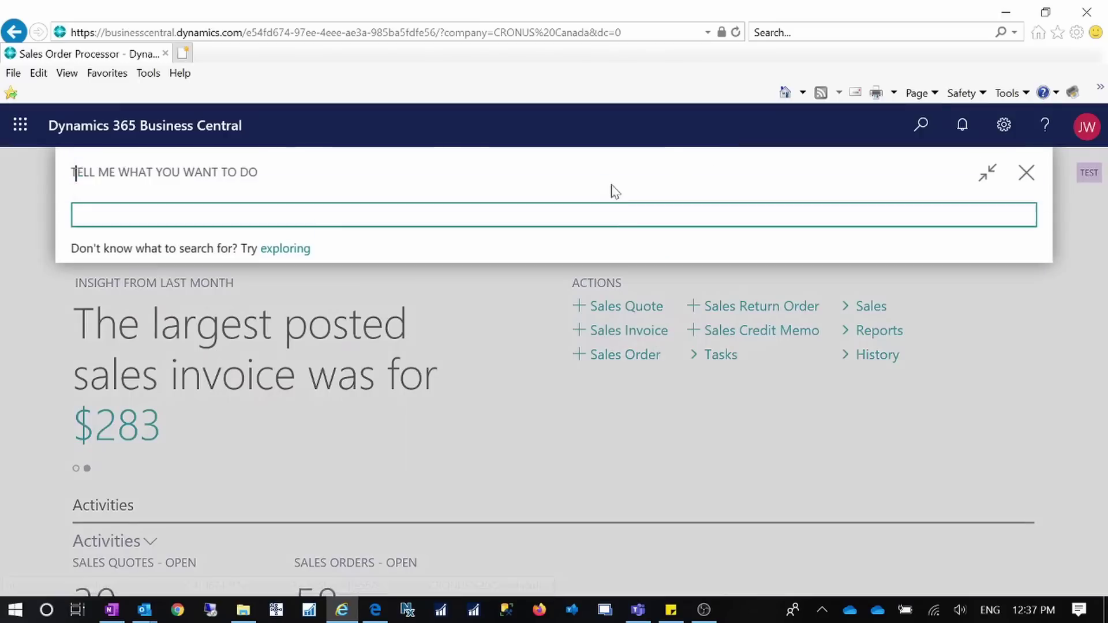
type("customer pr")
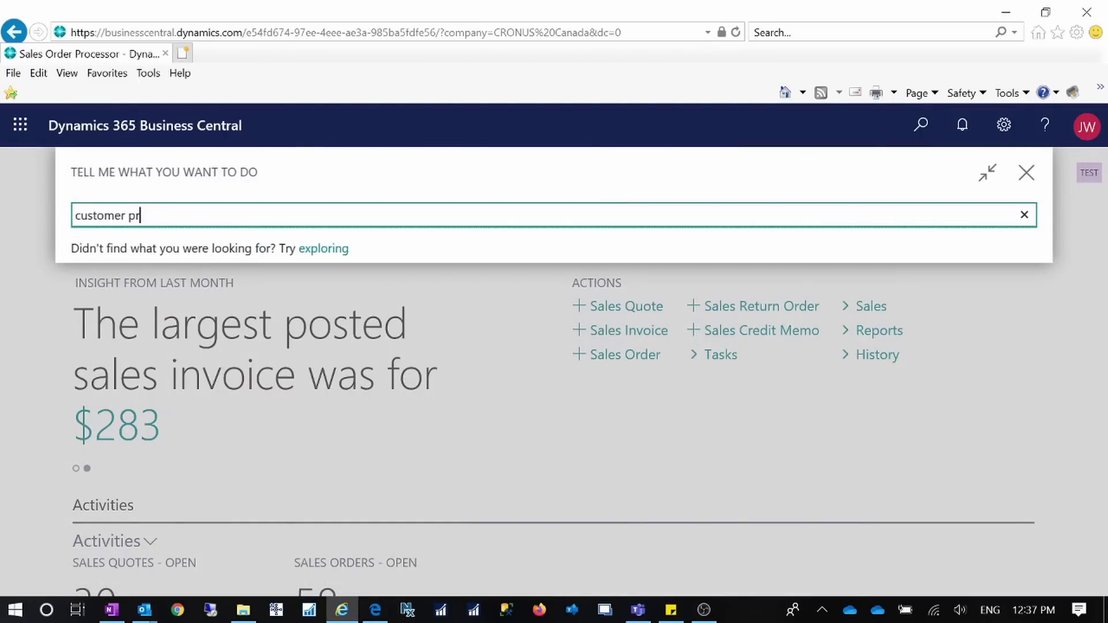
triple_click(264, 224)
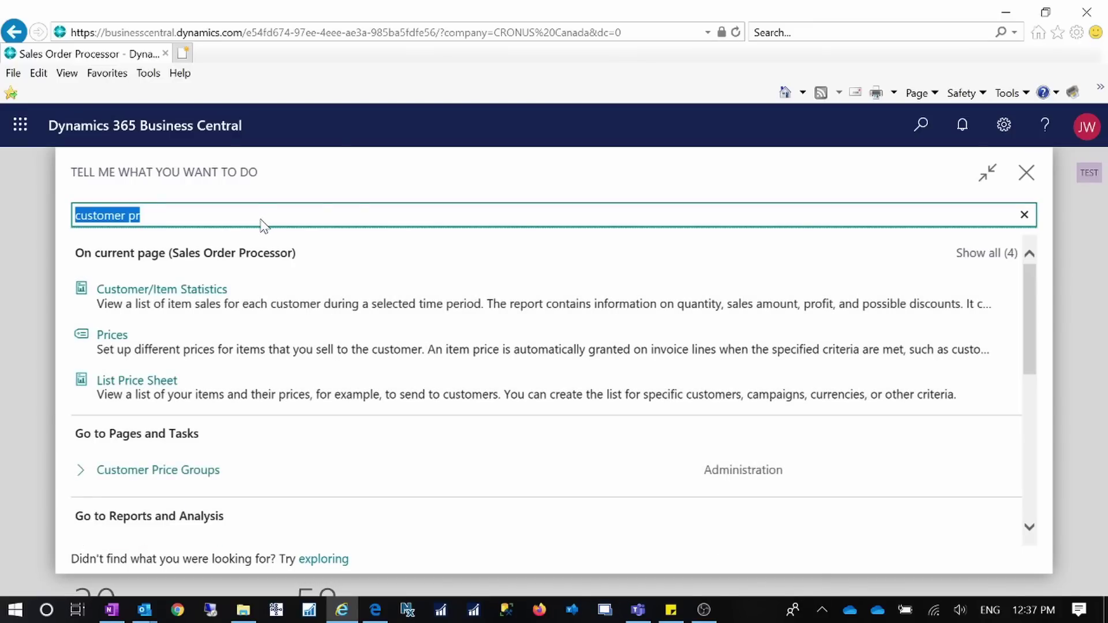
left_click(194, 473)
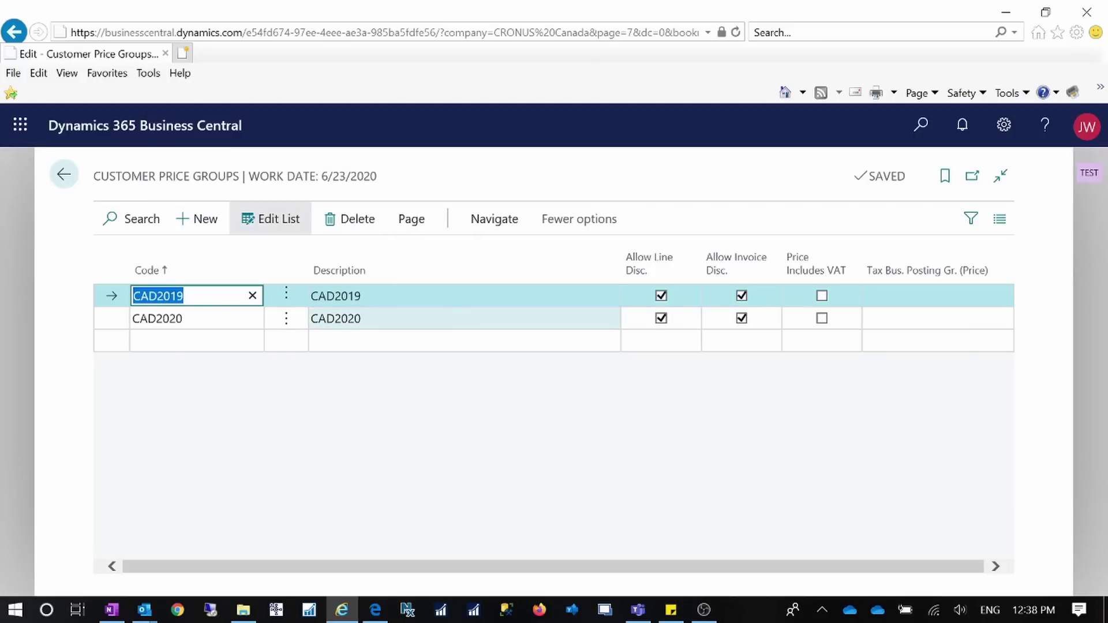
Step: Open the sales prices of the CAD2019 customer price group
left_click(511, 220)
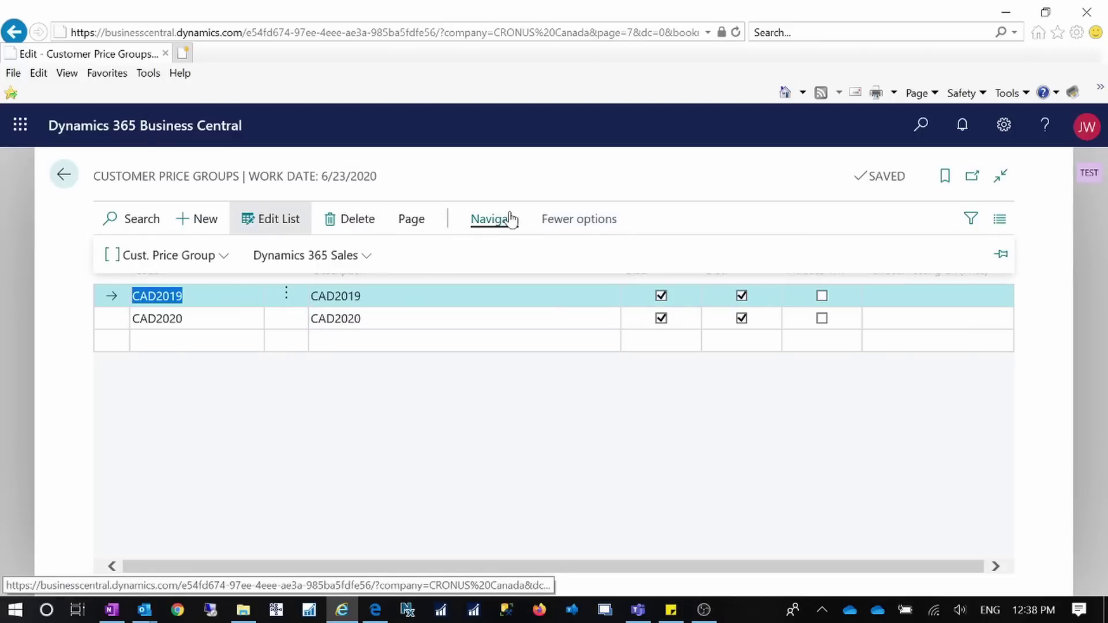
left_click(218, 265)
left_click(168, 290)
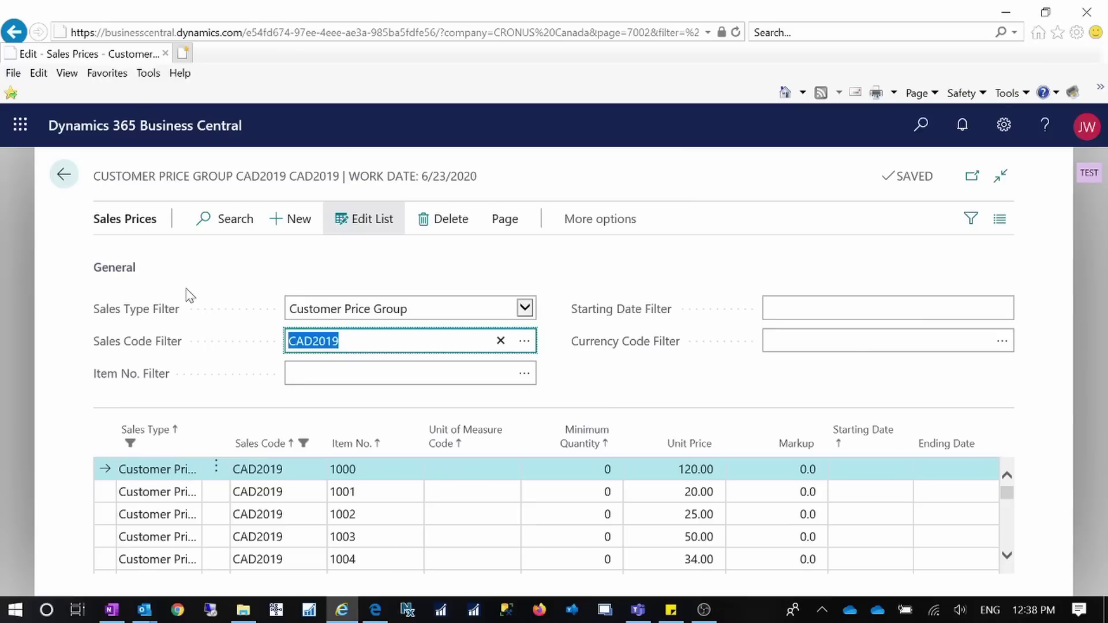
Step: Clear the Sales Code Filter and set the Sales Type Filter to Campaign to view the campaign prices
key("BackSpace")
key("Tab")
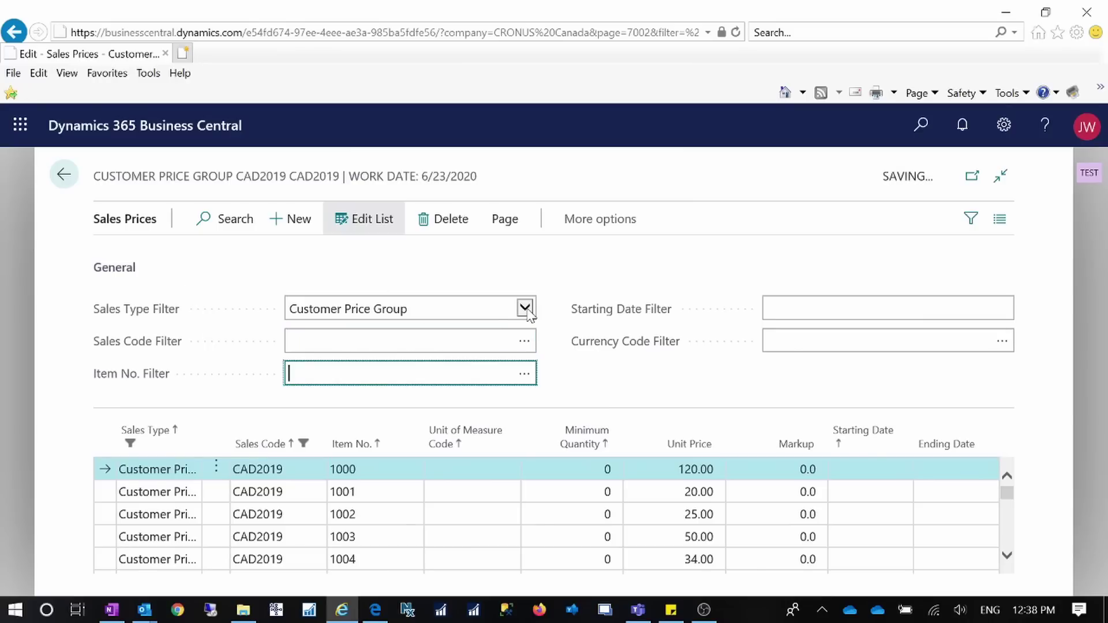
left_click(526, 309)
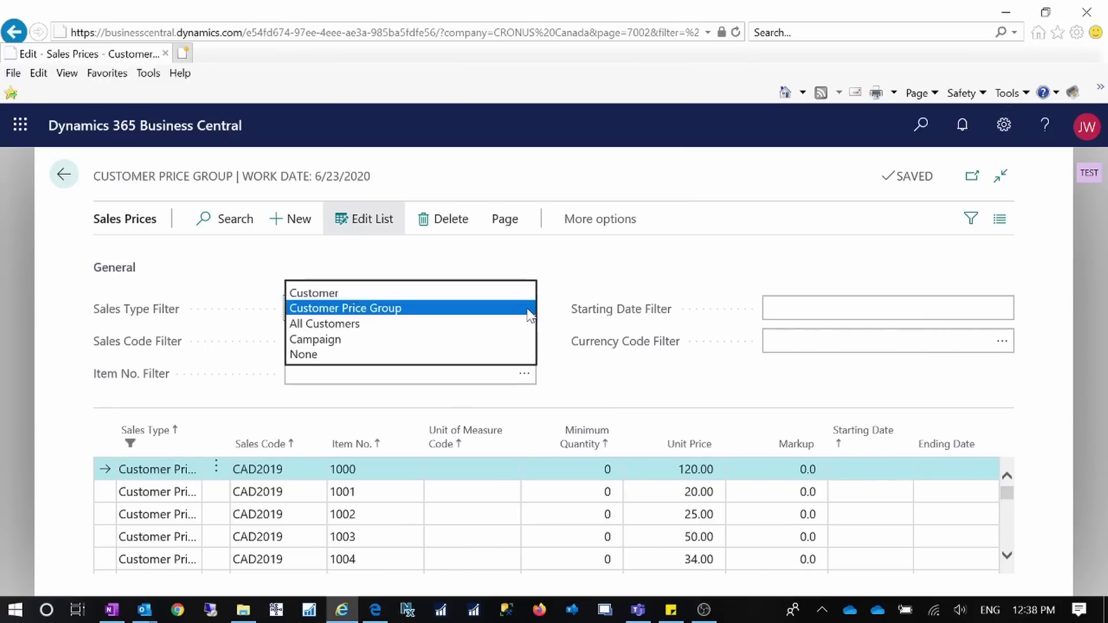
left_click(341, 340)
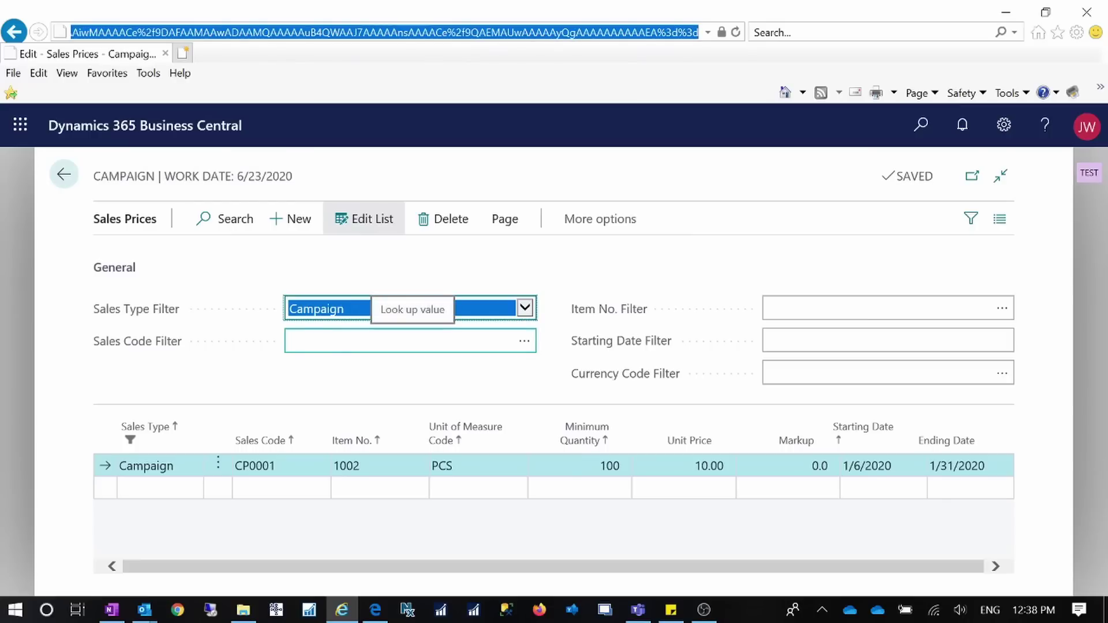
left_click(410, 330)
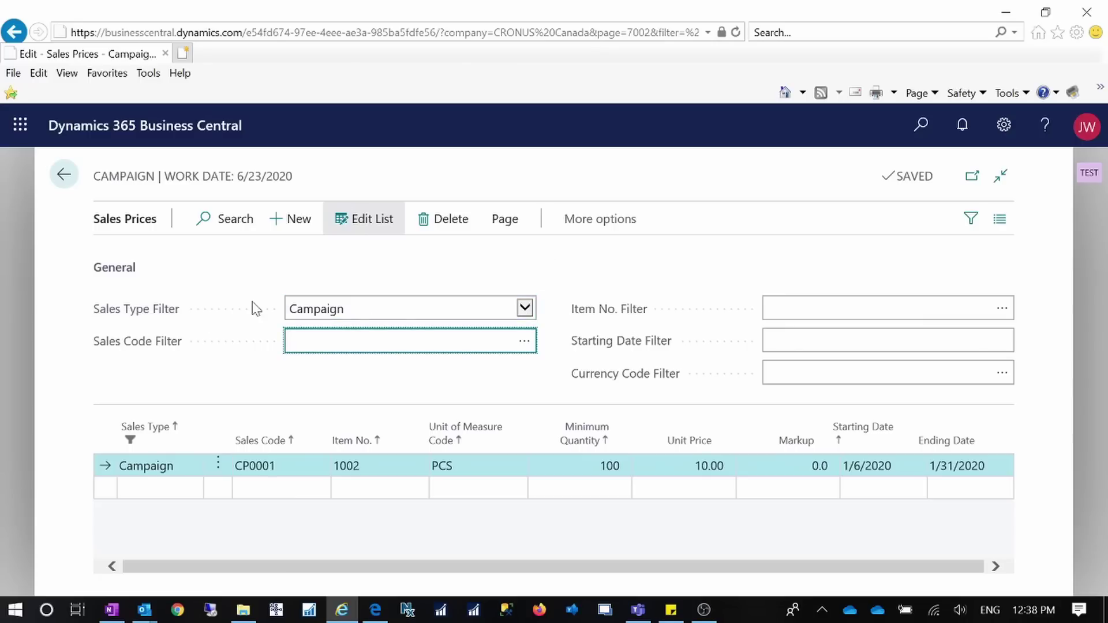
Step: View the prices with the Sales Type Filter set to All Customers, followed by Customer
left_click(524, 308)
left_click(386, 292)
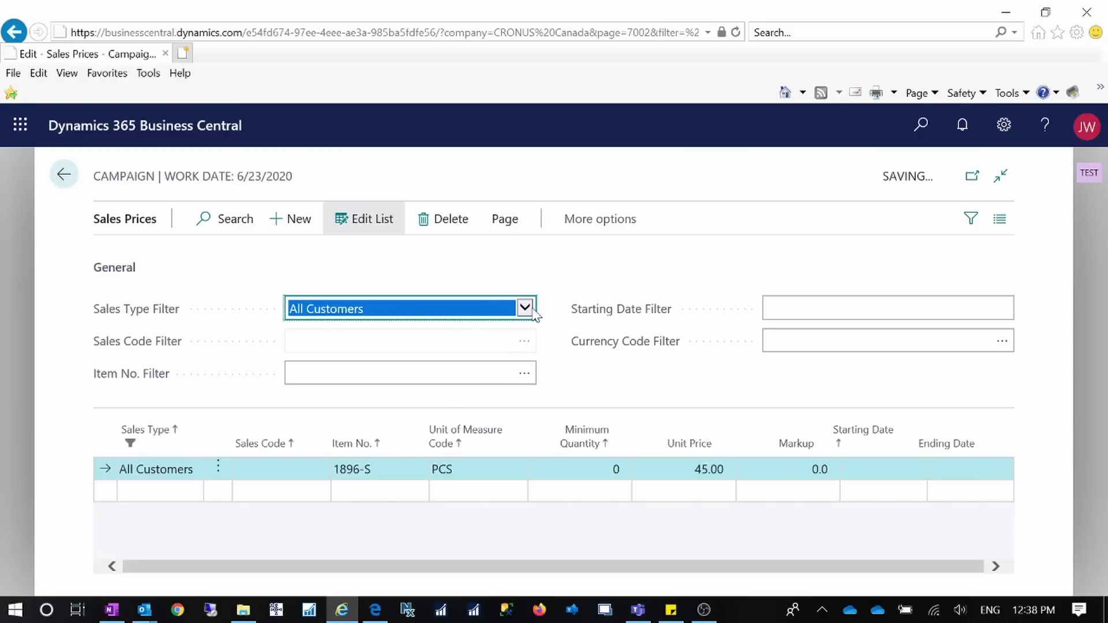
left_click(527, 309)
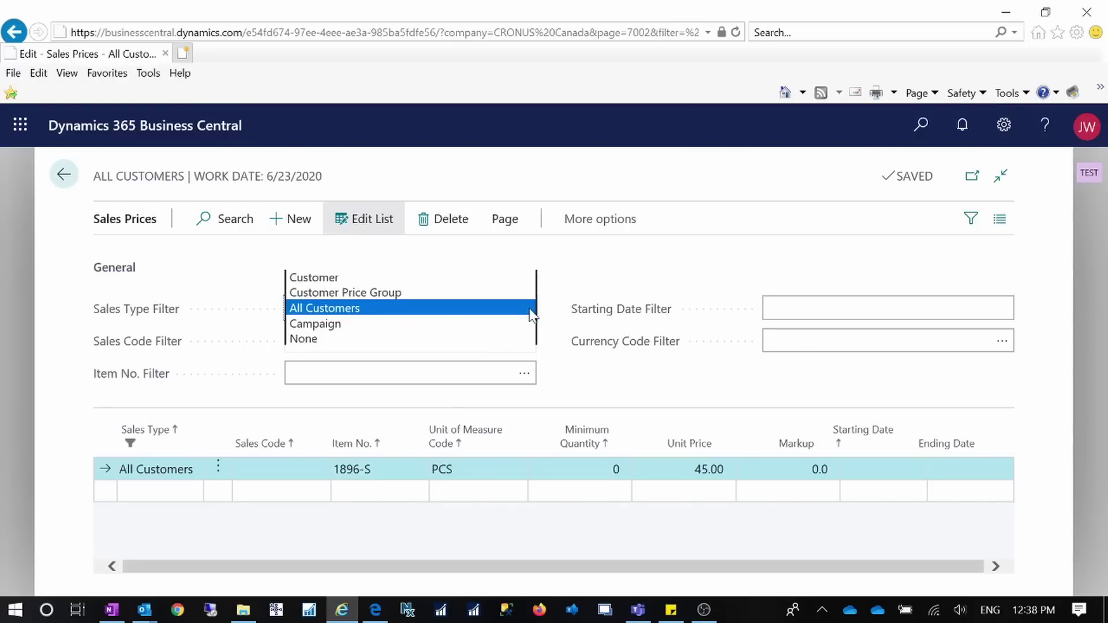
left_click(382, 278)
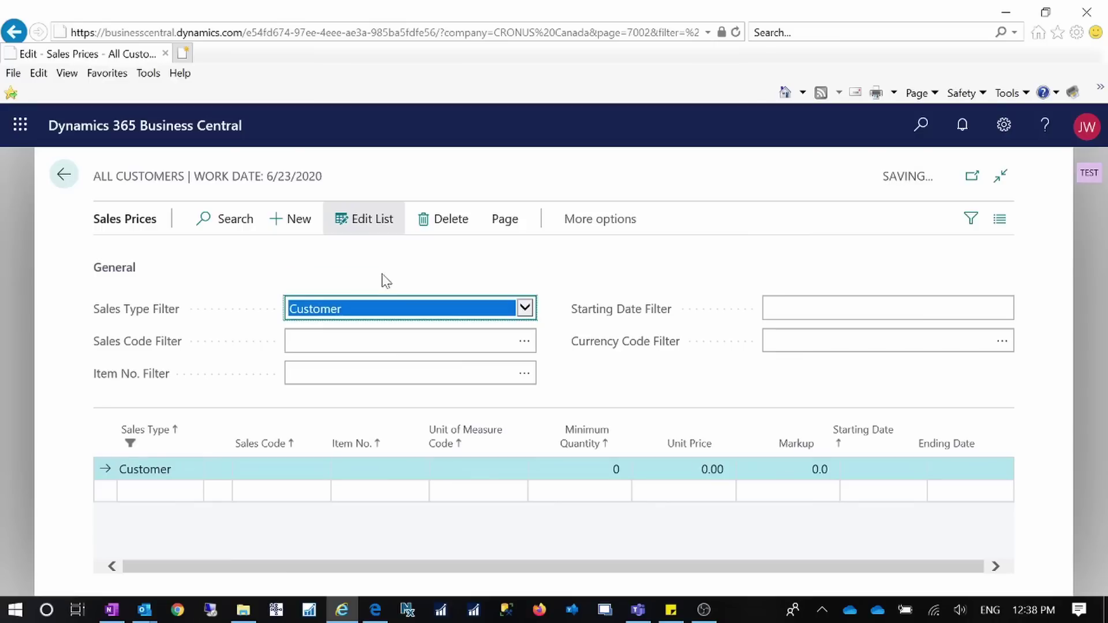
Step: Look up the customers available for the Sales Code Filter and close the list without choosing one
left_click(522, 349)
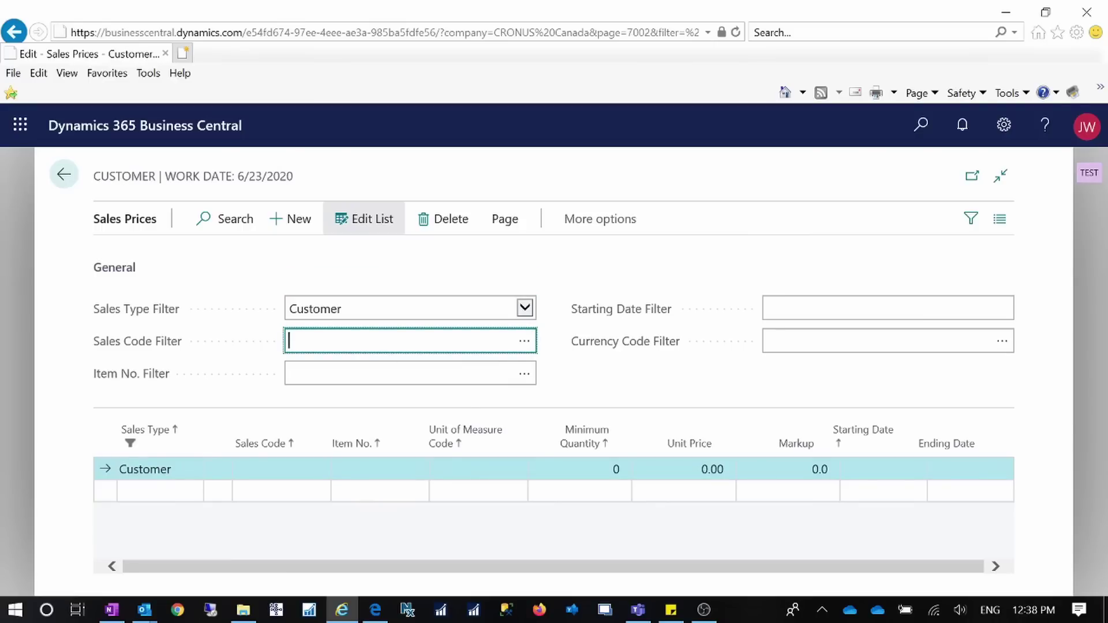
left_click(524, 342)
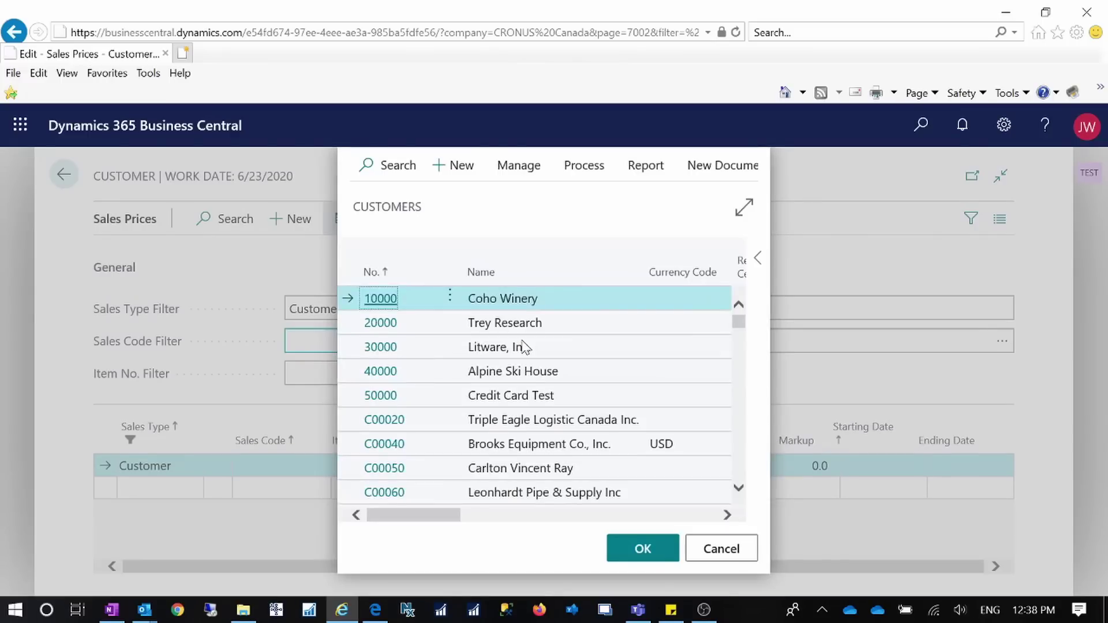
left_click(724, 549)
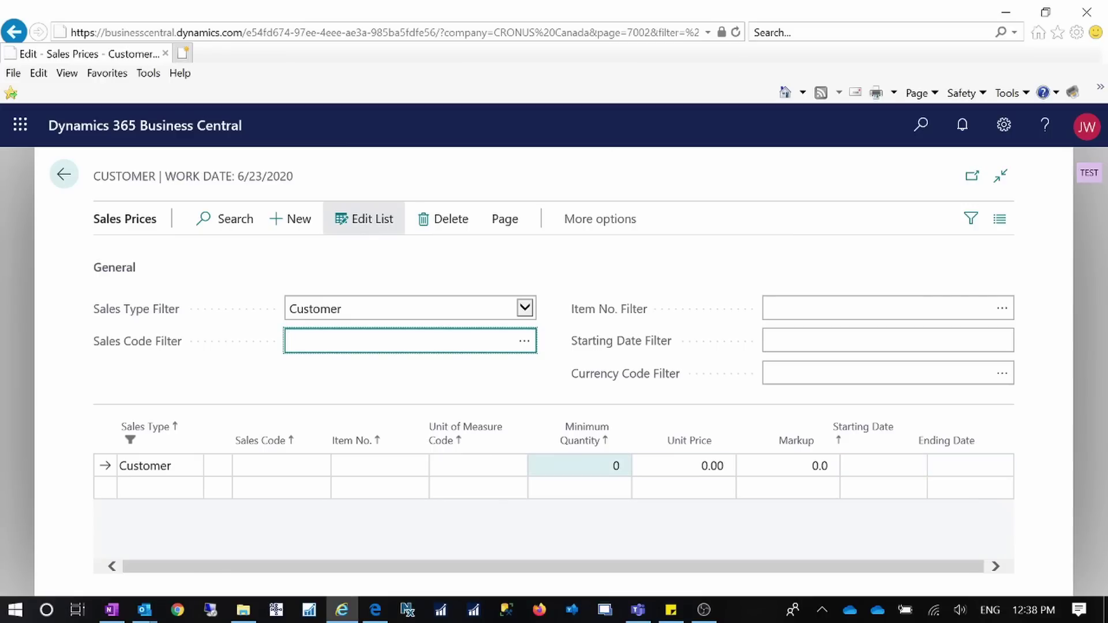
Step: Set the Sales Type Filter to Customer Price Group, view the prices, and return to the Customer Price Groups list
left_click(523, 309)
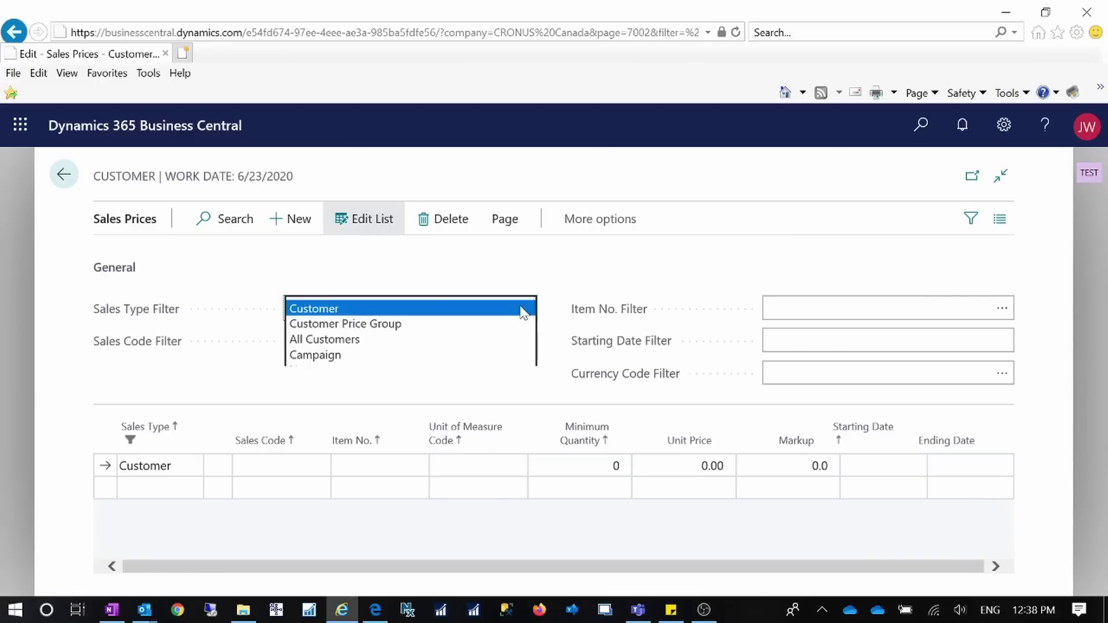
left_click(370, 324)
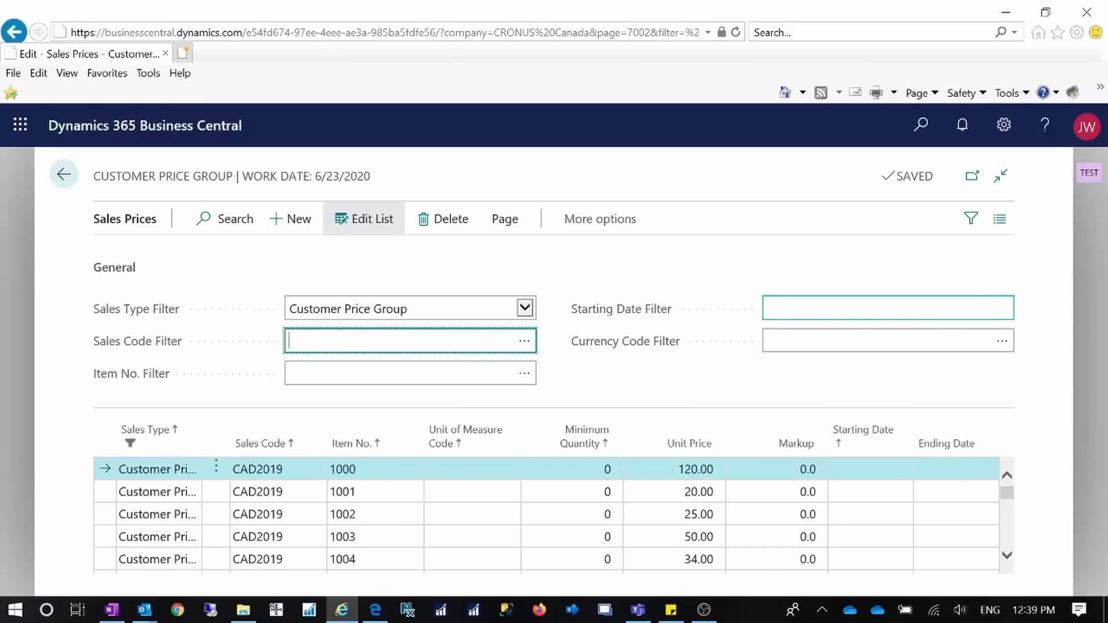
left_click(888, 308)
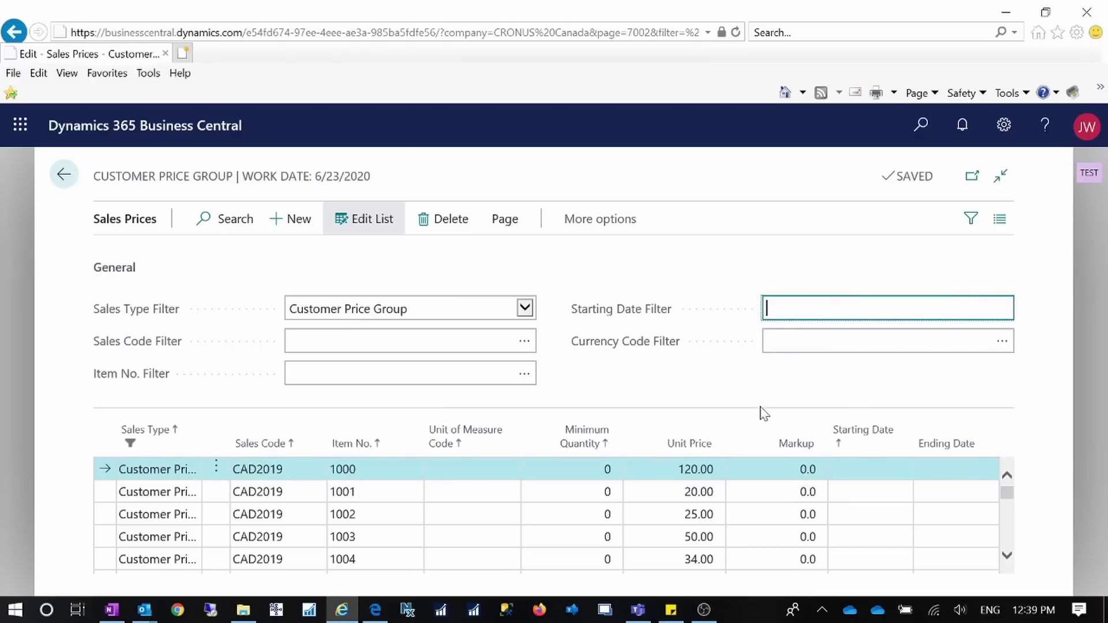
key("alt+n")
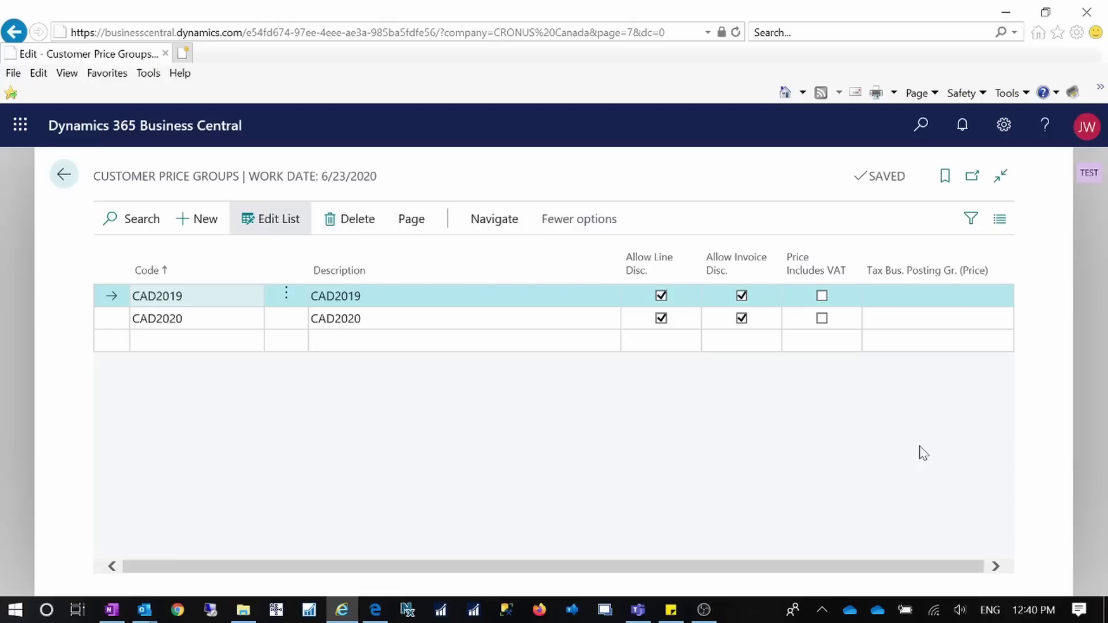
left_click(67, 174)
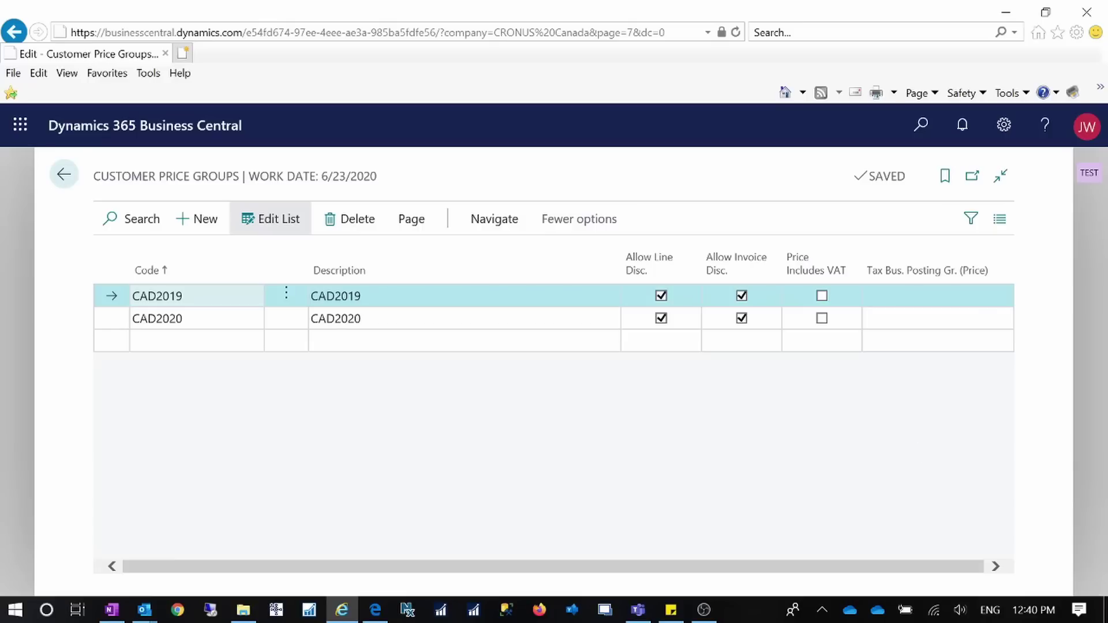